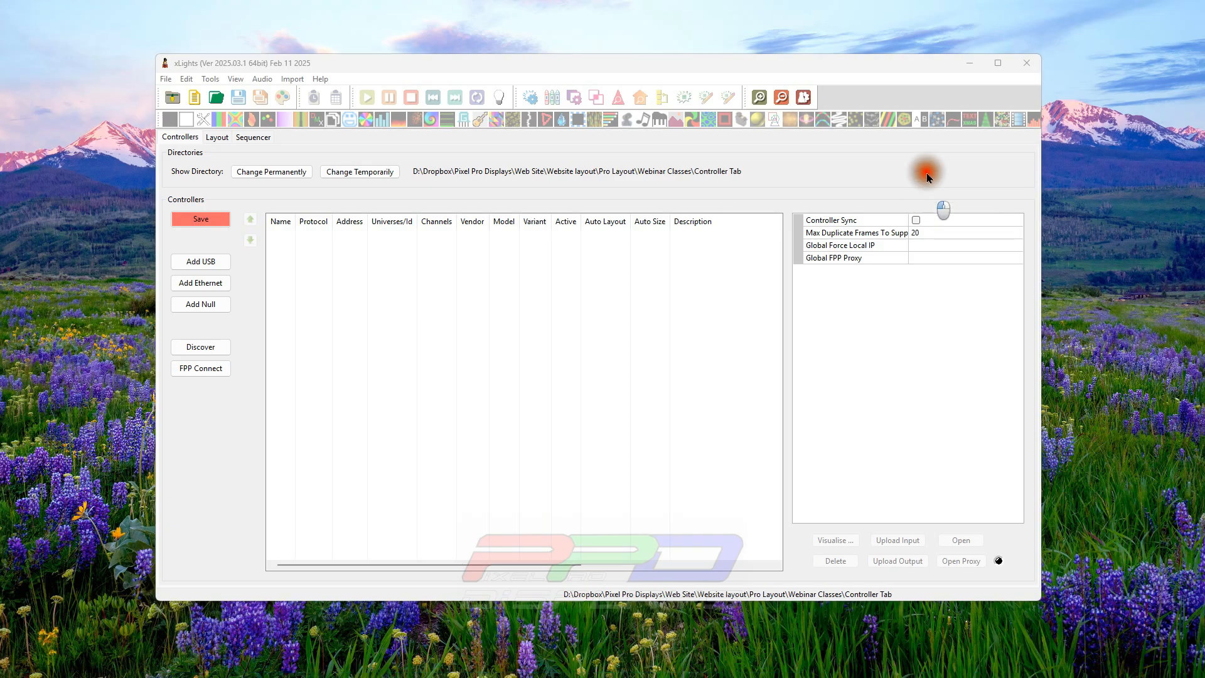
Maximize the xLights window and bring up Network Connections to look at the Ethernet and Wi-Fi adapters
{"action": "left_click", "coordinate": [997, 62]}
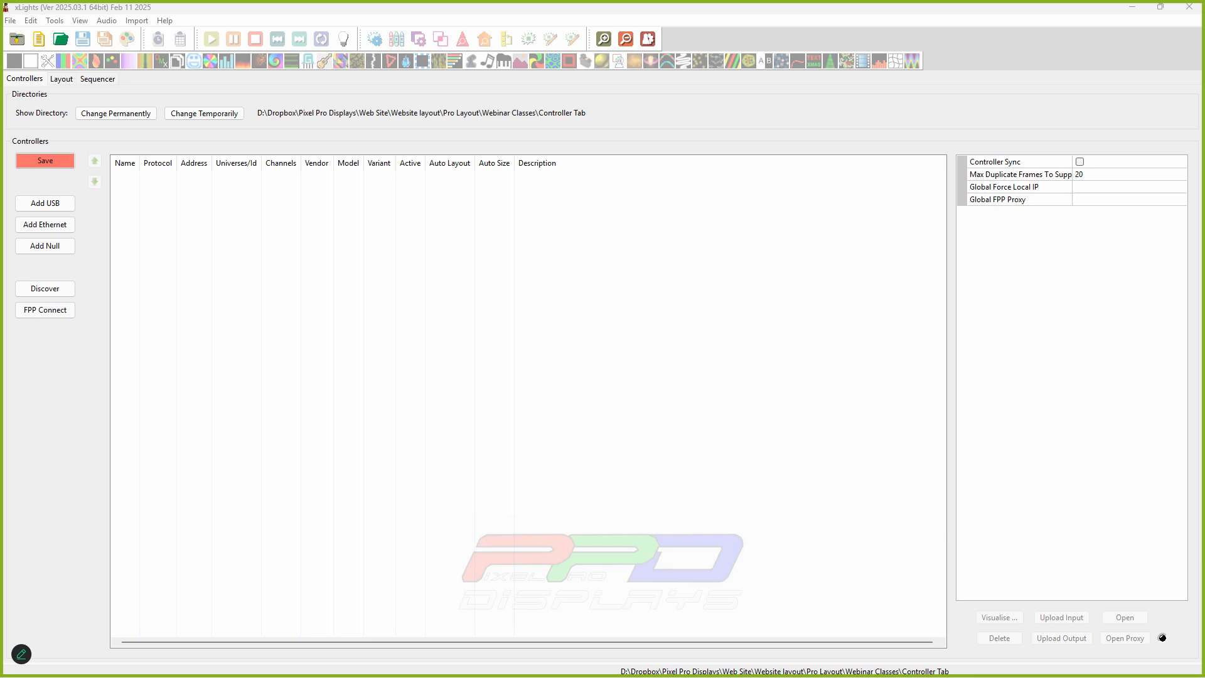
{"action": "left_click_drag", "start_coordinate": [396, 167], "coordinate": [440, 146]}
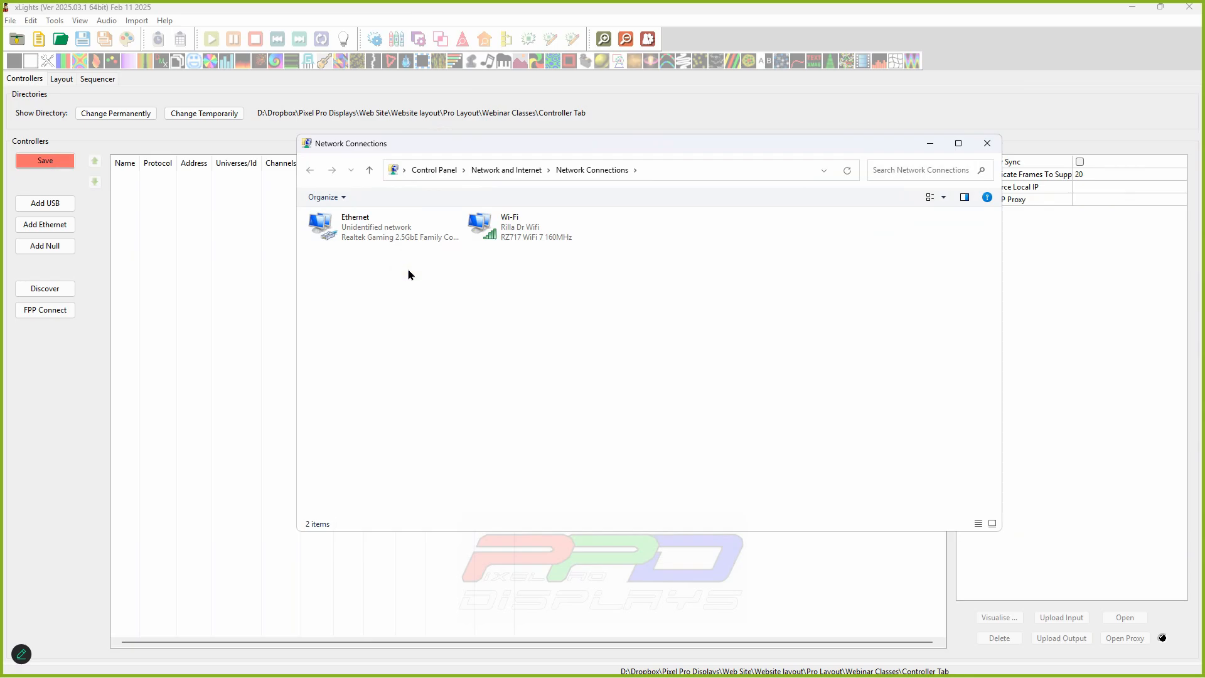
{"action": "left_click", "coordinate": [352, 246]}
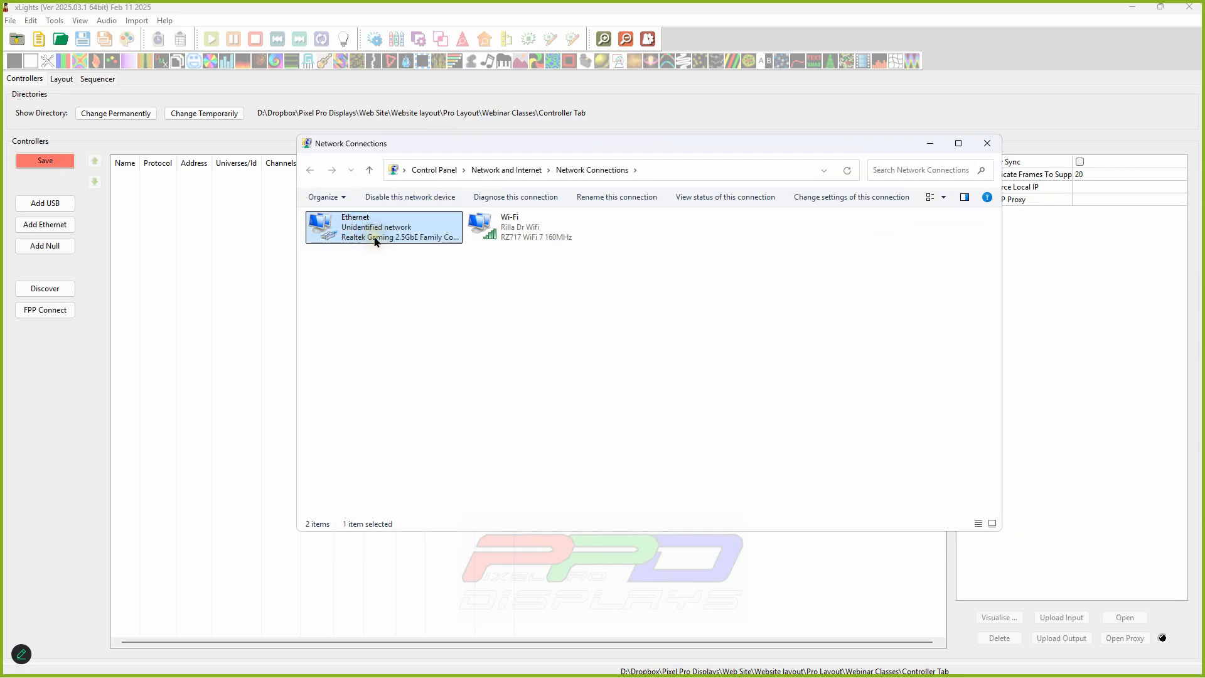
{"action": "left_click", "coordinate": [509, 233]}
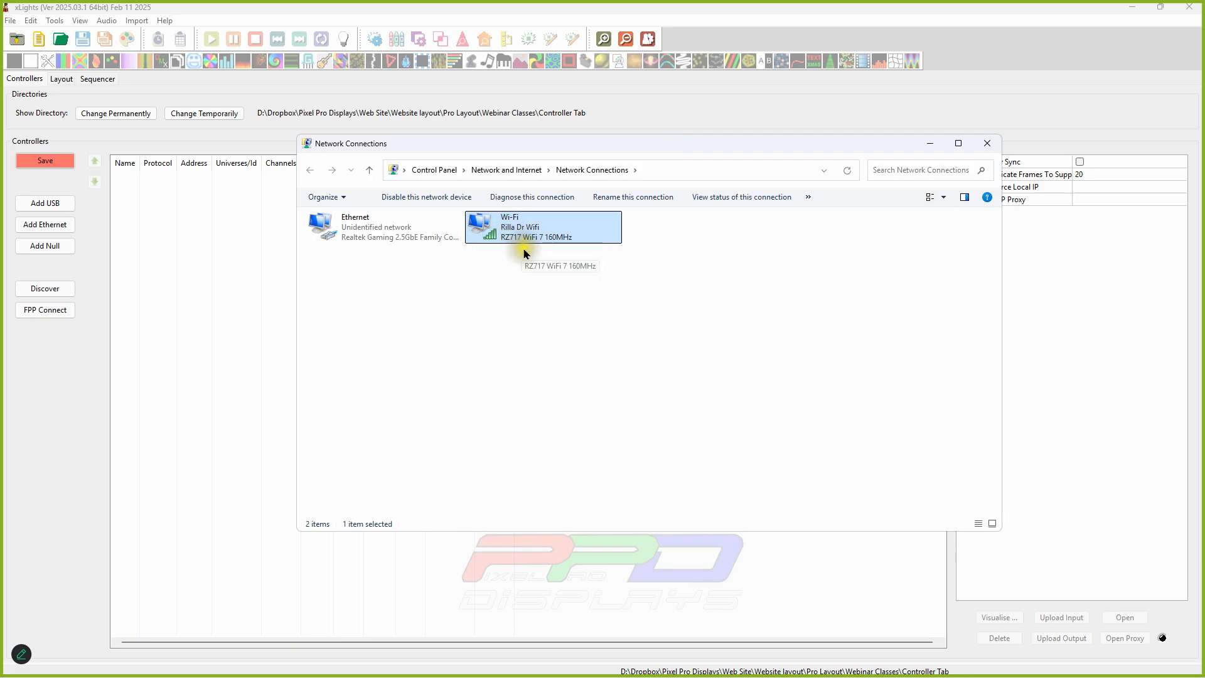
{"action": "left_click", "coordinate": [346, 236]}
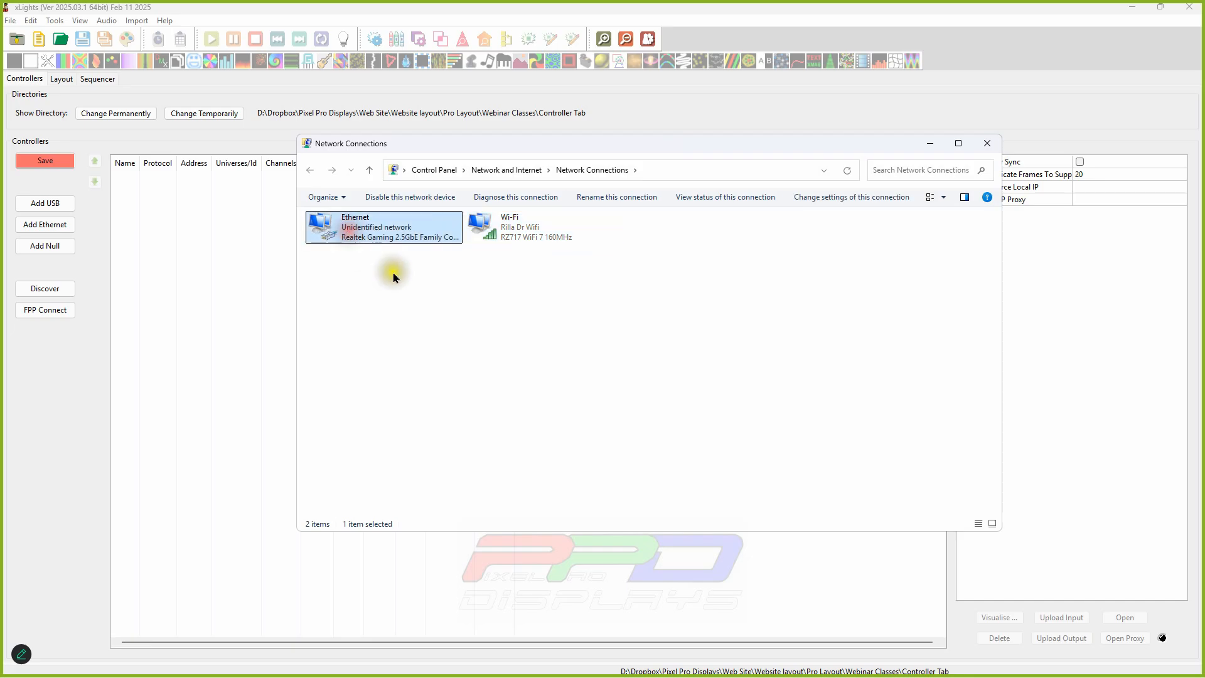
Open the Ethernet adapter's status and properties, and show its Internet Protocol Version 4 (TCP/IPv4) settings
{"action": "double_click", "coordinate": [361, 228]}
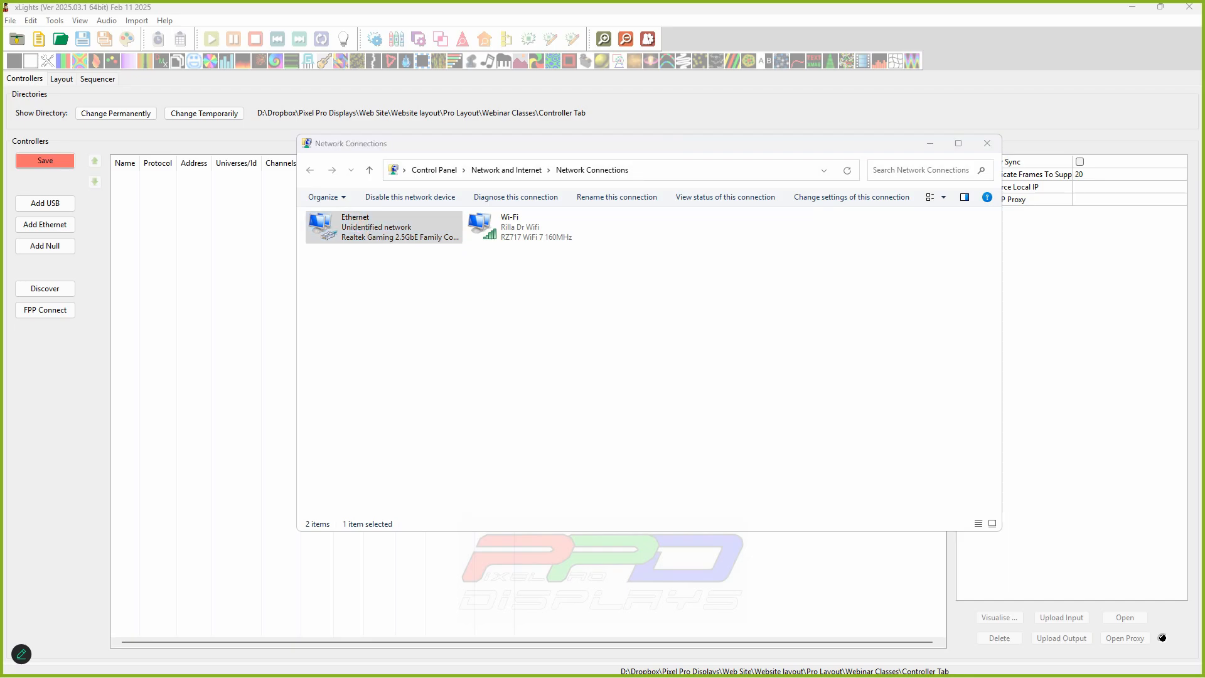
{"action": "left_click_drag", "start_coordinate": [764, 217], "coordinate": [649, 220]}
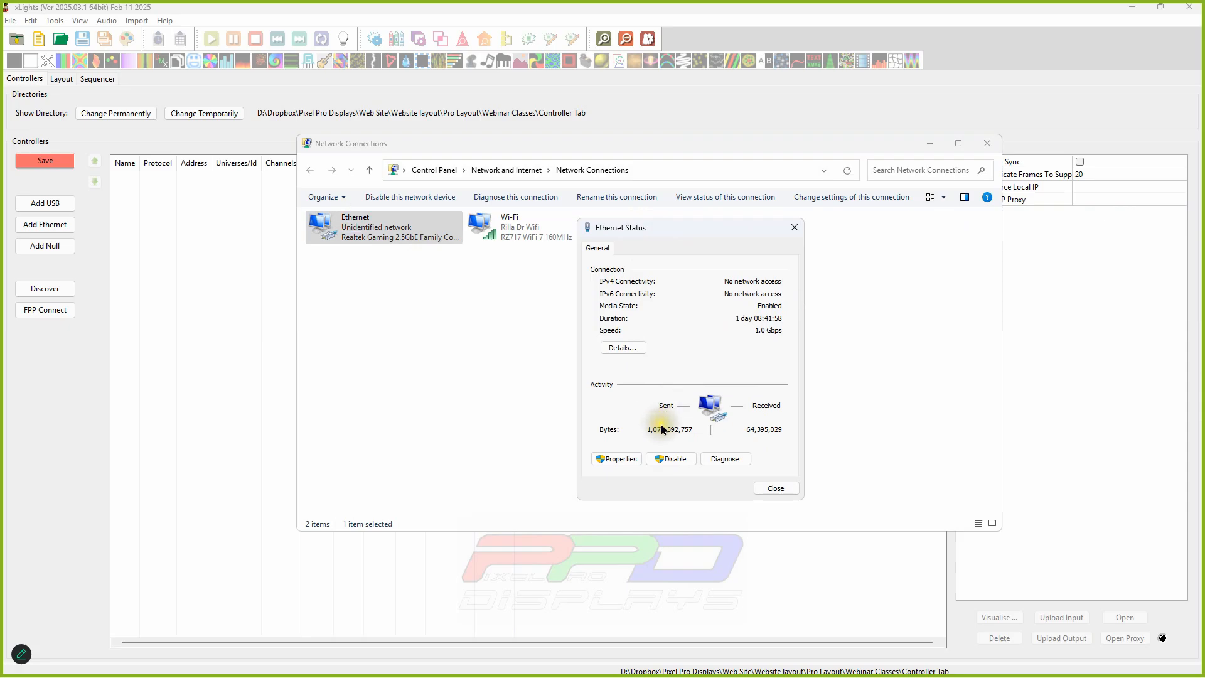
{"action": "left_click", "coordinate": [416, 217]}
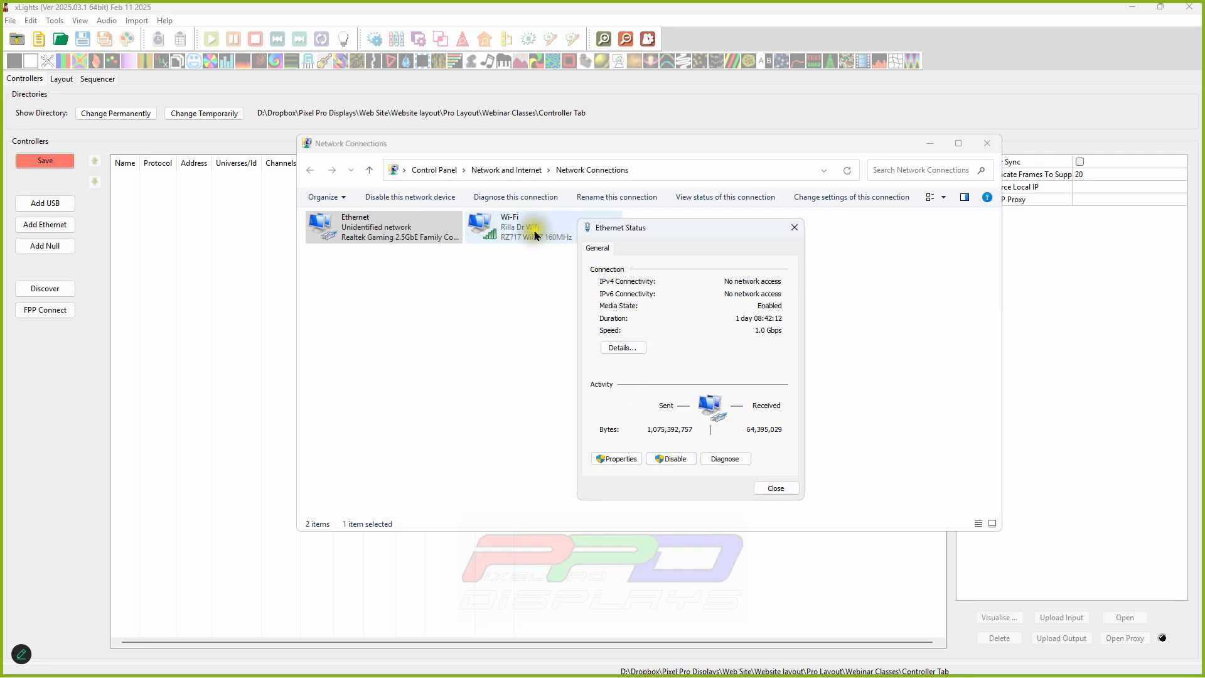
{"action": "left_click", "coordinate": [618, 459]}
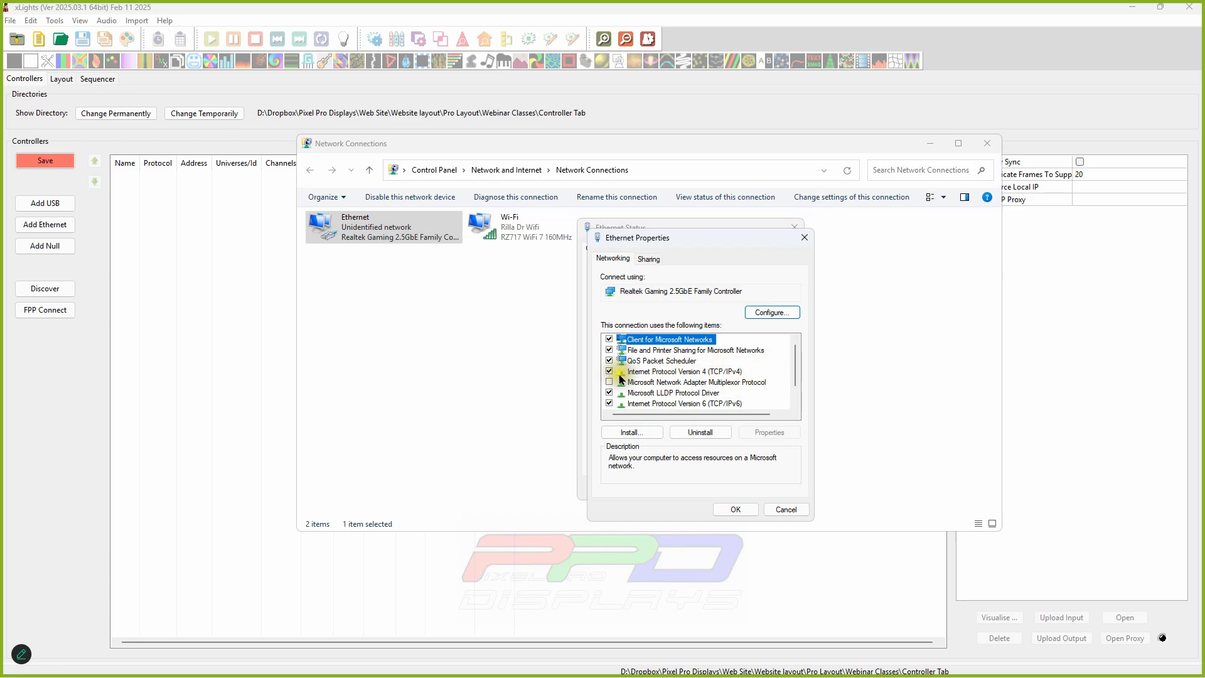
{"action": "double_click", "coordinate": [657, 374]}
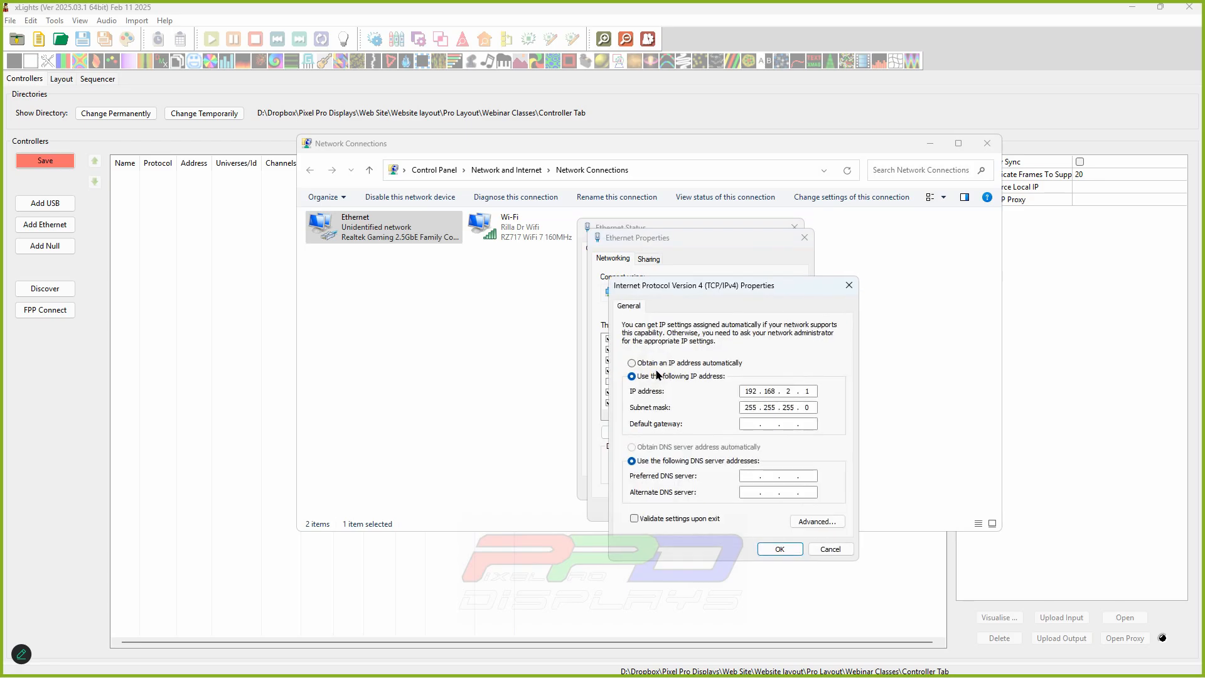
{"action": "left_click_drag", "start_coordinate": [756, 285], "coordinate": [740, 201]}
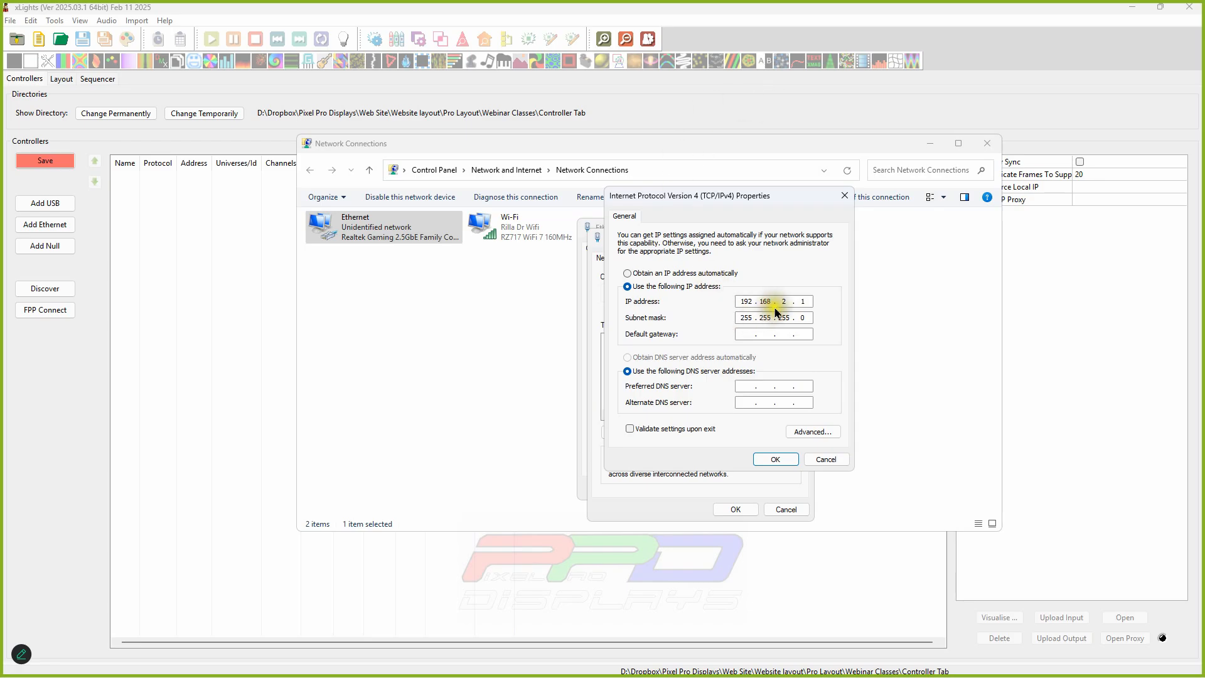
Examine the Ethernet adapter's static IP address and subnet mask, close its dialogs and move Network Connections out of view
{"action": "mouse_move", "coordinate": [805, 303]}
{"action": "left_mouse_down"}
{"action": "mouse_move", "coordinate": [739, 303]}
{"action": "mouse_move", "coordinate": [806, 304]}
{"action": "left_mouse_up"}
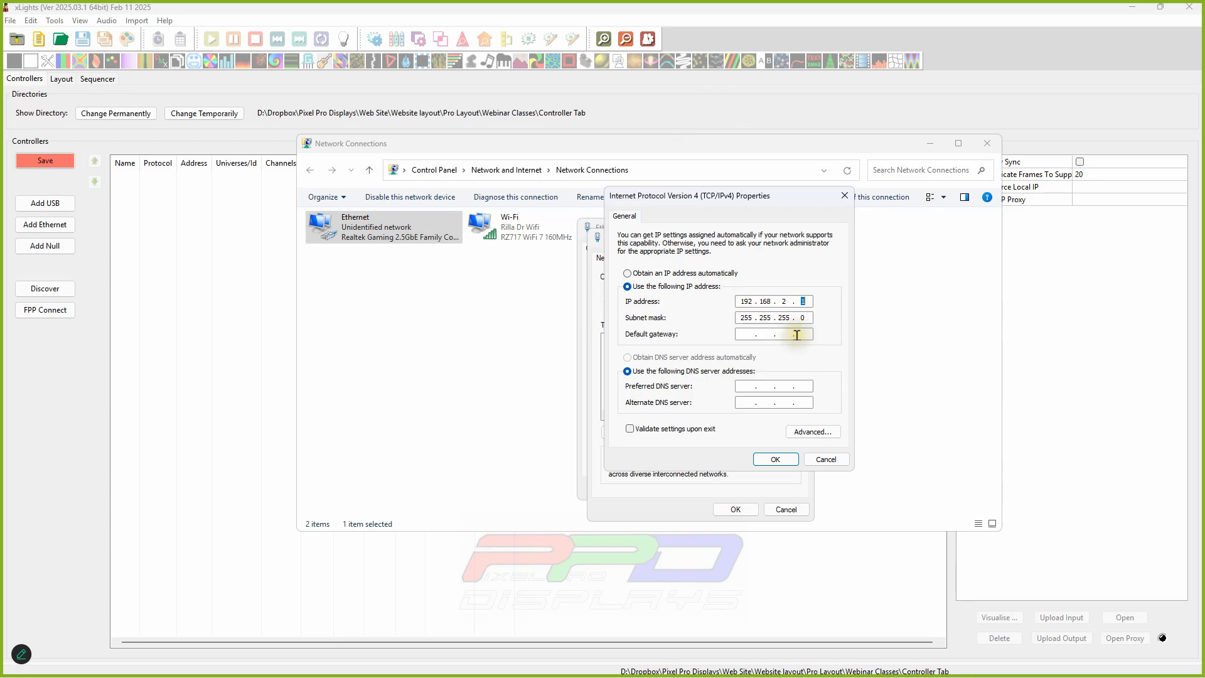
{"action": "left_click_drag", "start_coordinate": [740, 320], "coordinate": [762, 321]}
{"action": "left_click", "coordinate": [778, 319]}
{"action": "left_click", "coordinate": [800, 318]}
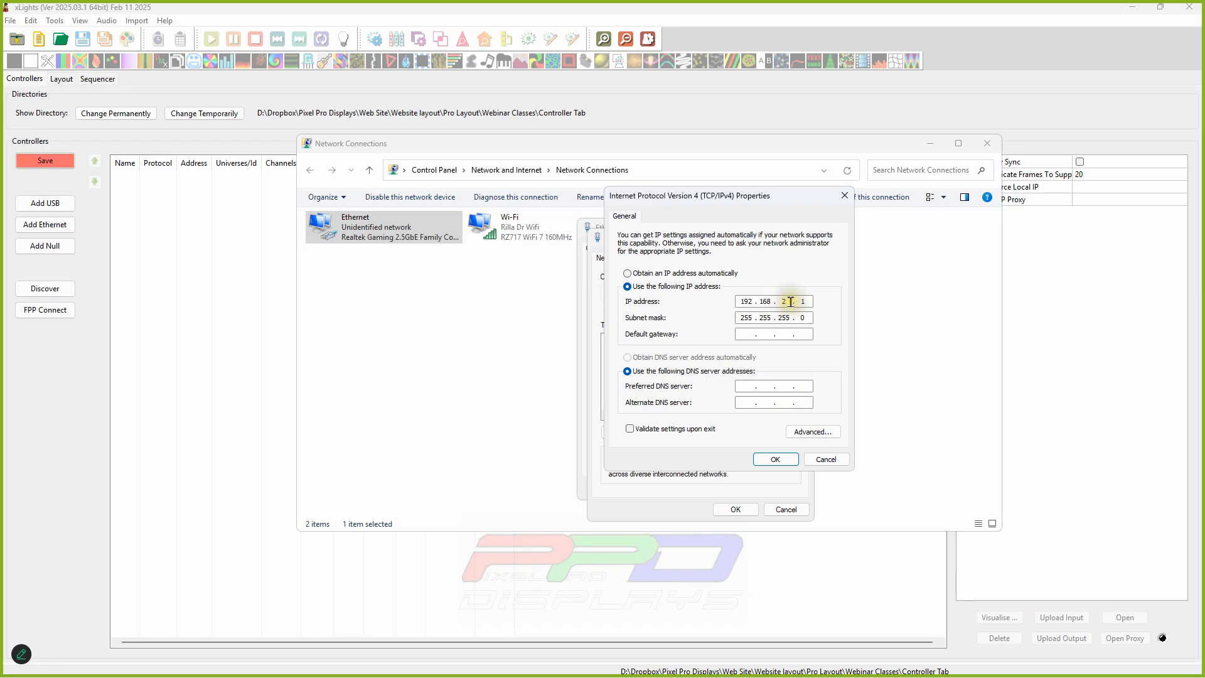
{"action": "double_click", "coordinate": [751, 301]}
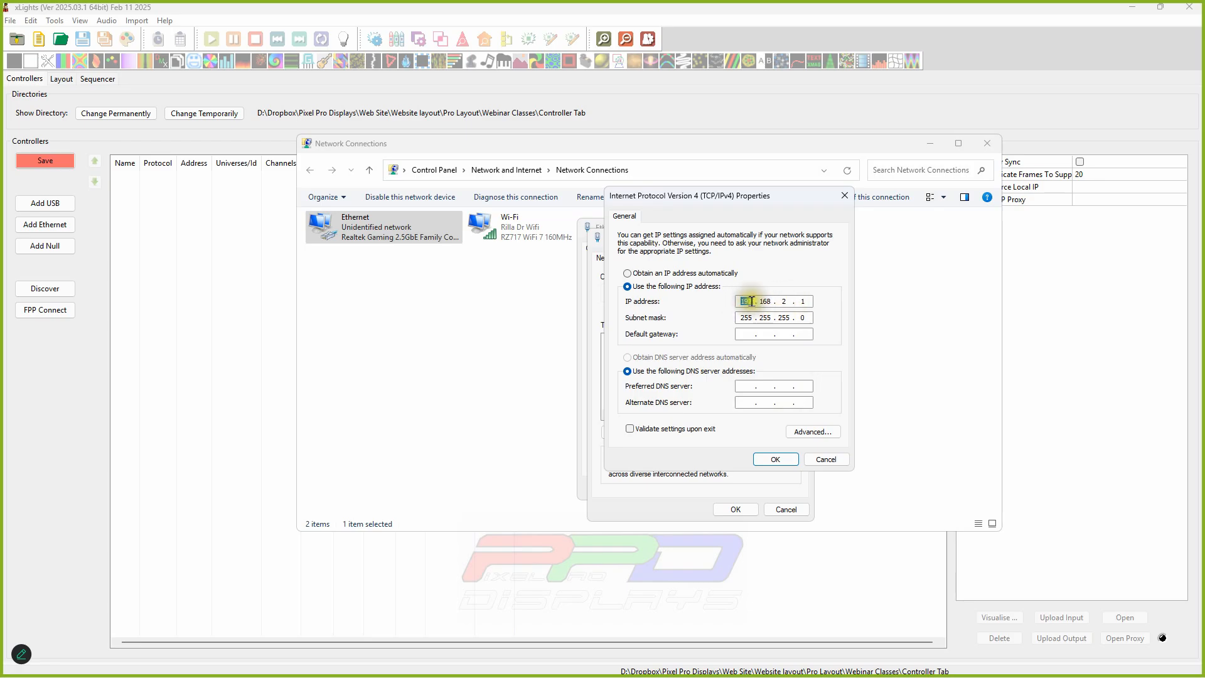
{"action": "double_click", "coordinate": [765, 301]}
{"action": "double_click", "coordinate": [784, 301]}
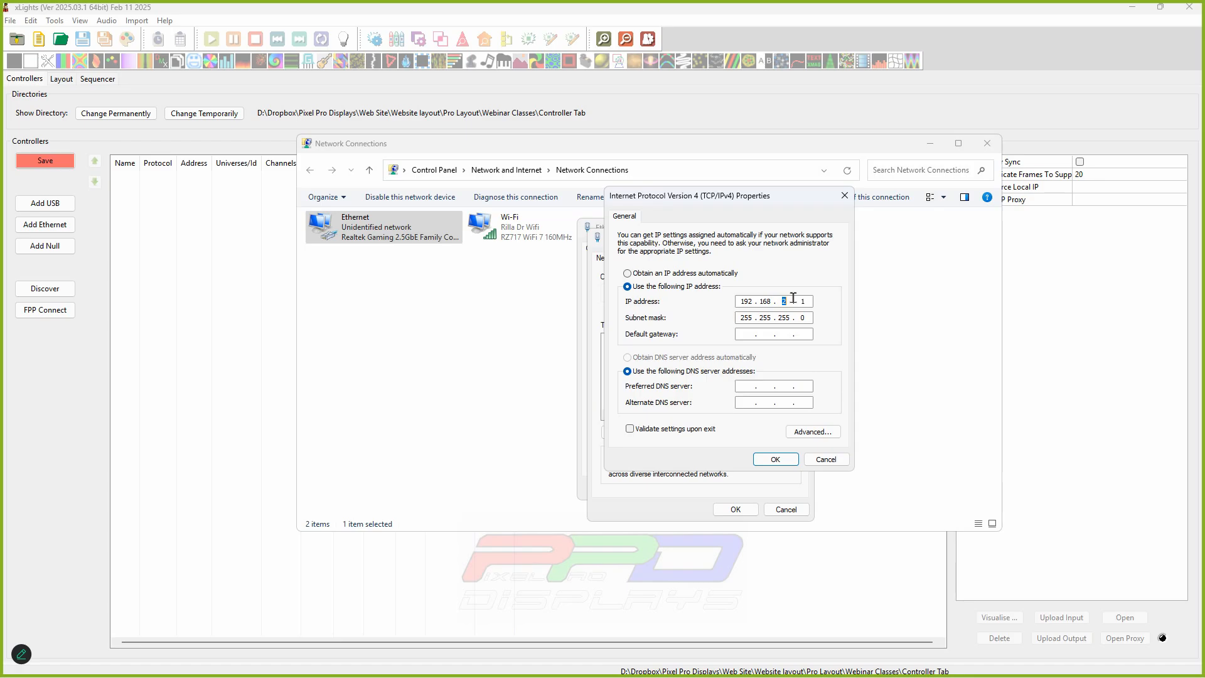
{"action": "left_click", "coordinate": [806, 301]}
{"action": "left_click", "coordinate": [774, 459]}
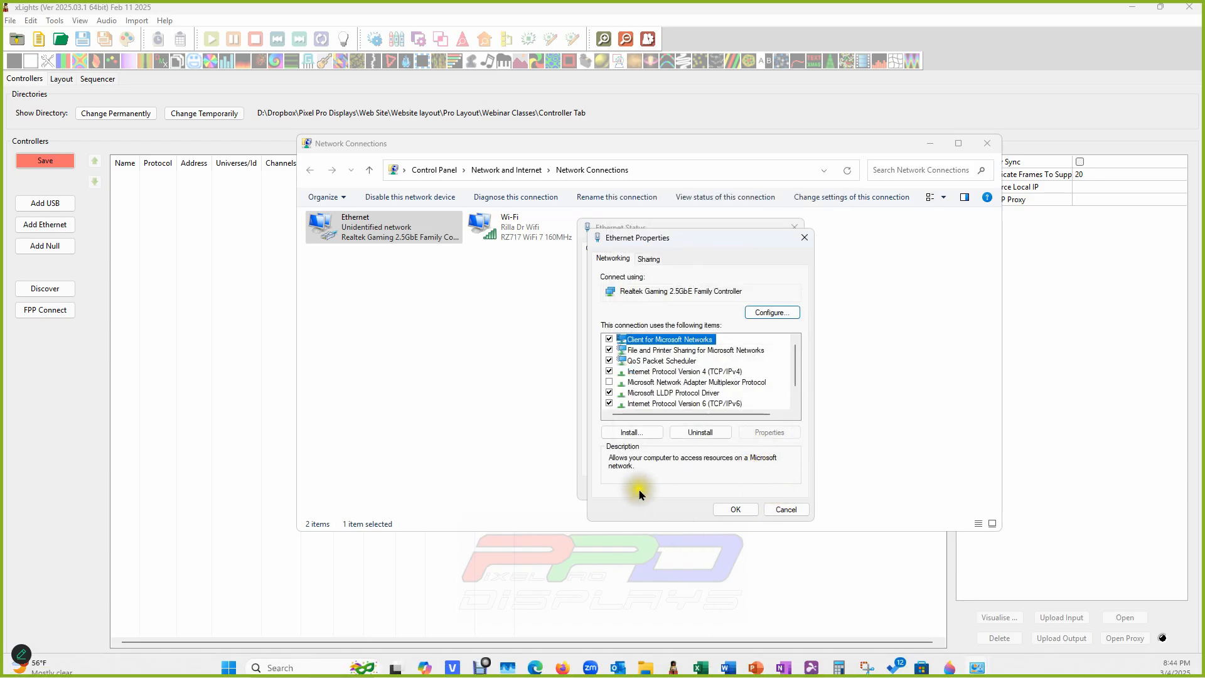
{"action": "left_click", "coordinate": [735, 509]}
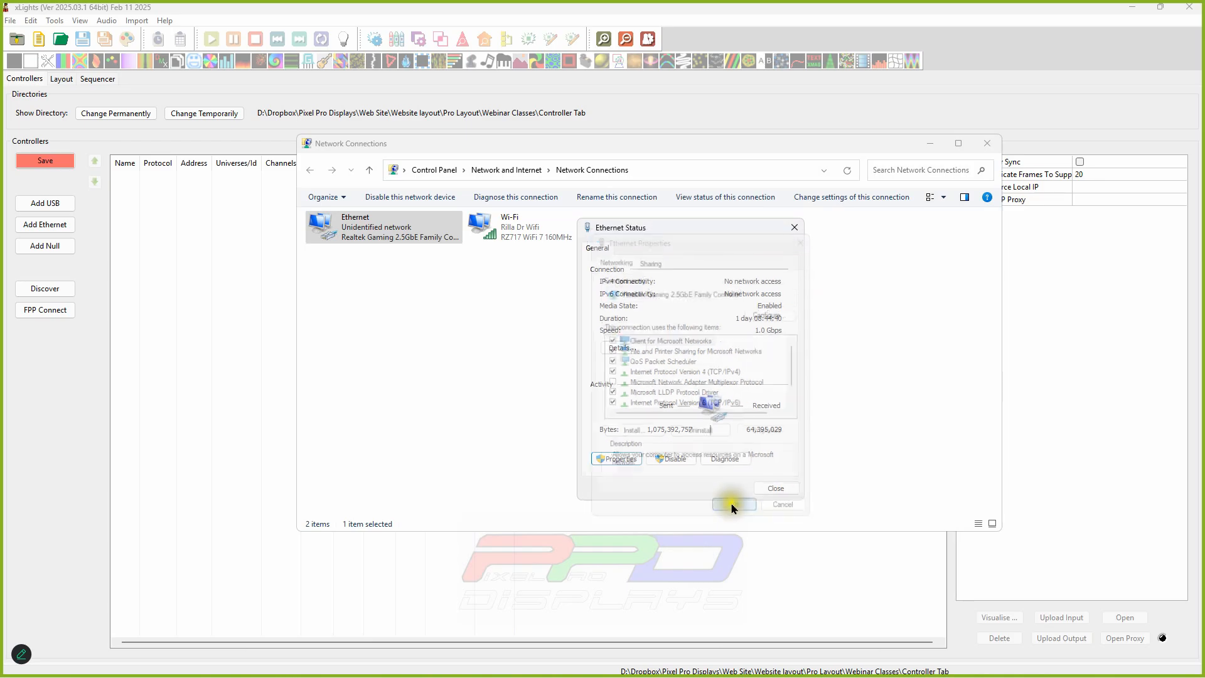
{"action": "left_click", "coordinate": [777, 488]}
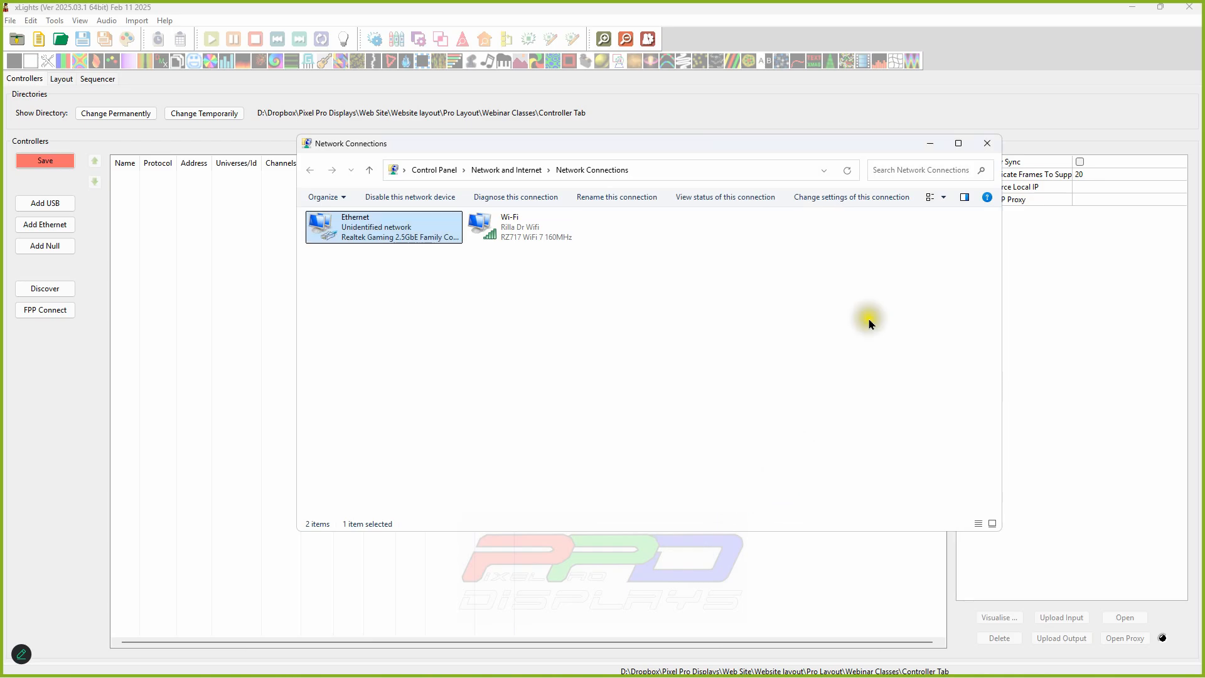
{"action": "left_click_drag", "start_coordinate": [879, 140], "coordinate": [1204, 140]}
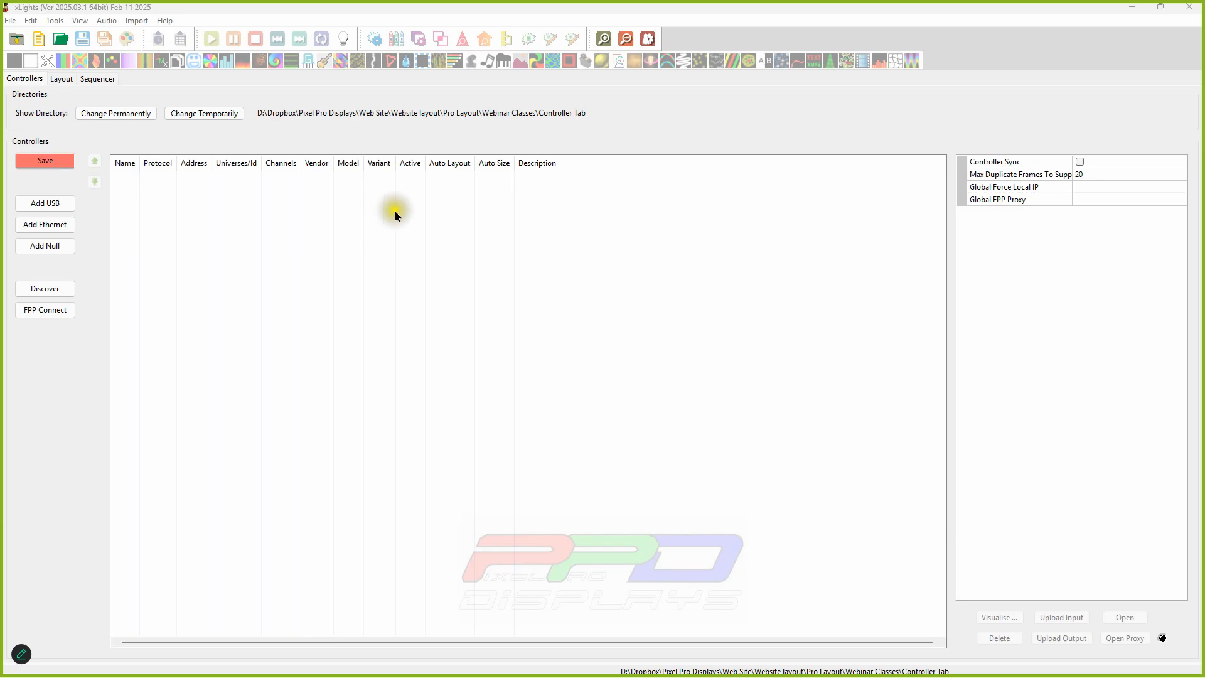
{"action": "left_click", "coordinate": [143, 205]}
{"action": "left_click", "coordinate": [82, 107]}
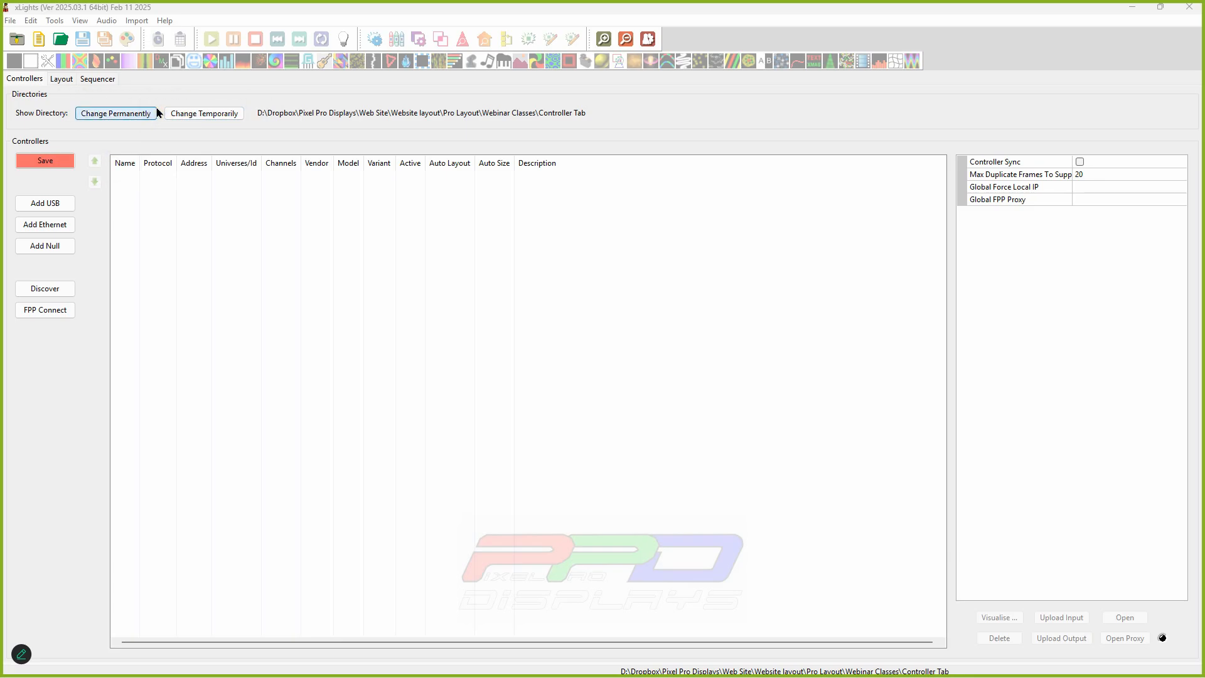
{"action": "left_click", "coordinate": [38, 101]}
{"action": "left_click", "coordinate": [187, 119]}
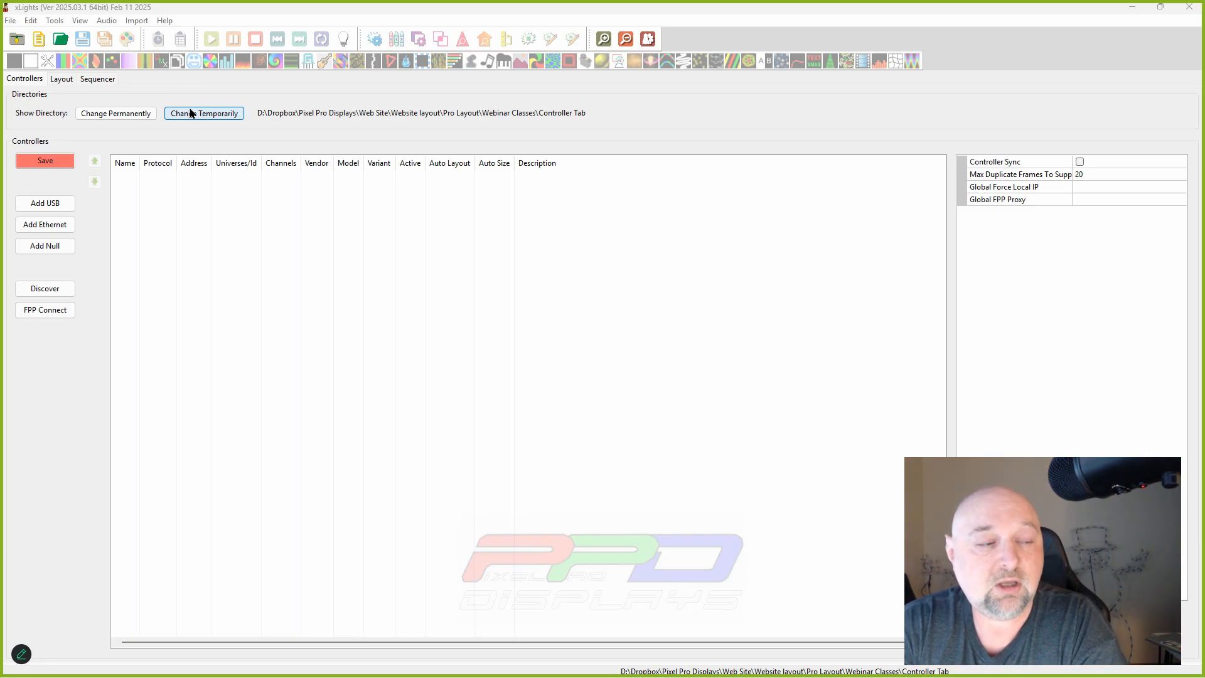
{"action": "left_click", "coordinate": [192, 113]}
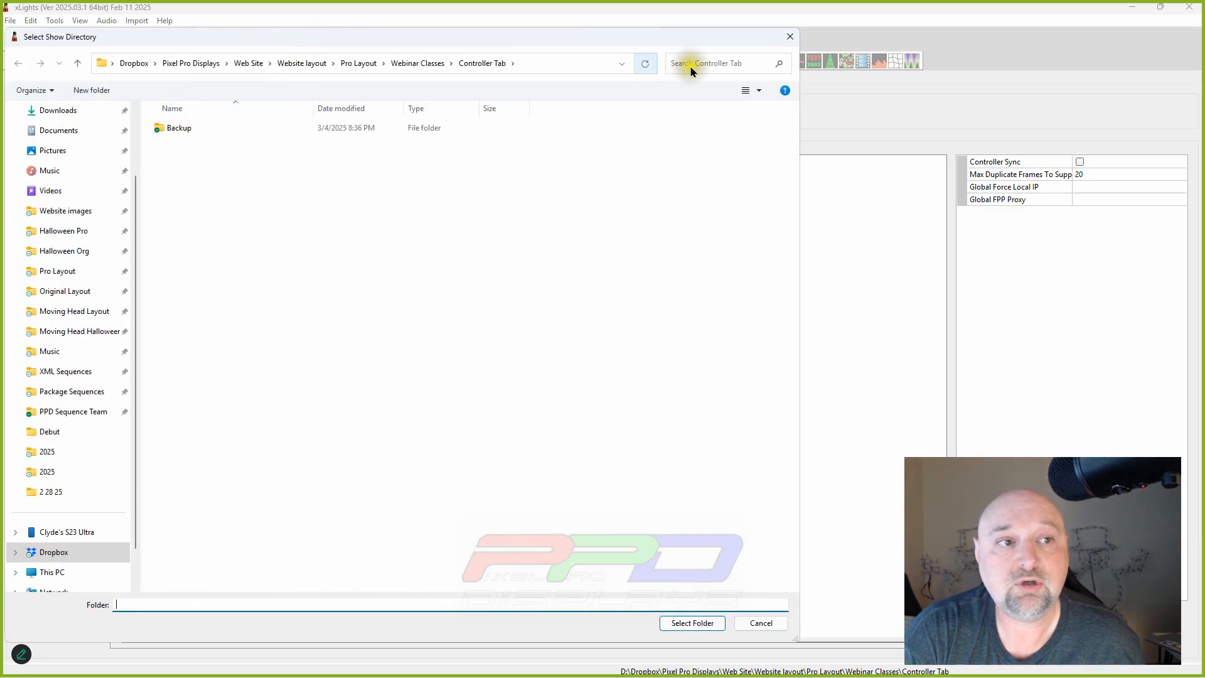
{"action": "left_click", "coordinate": [73, 230]}
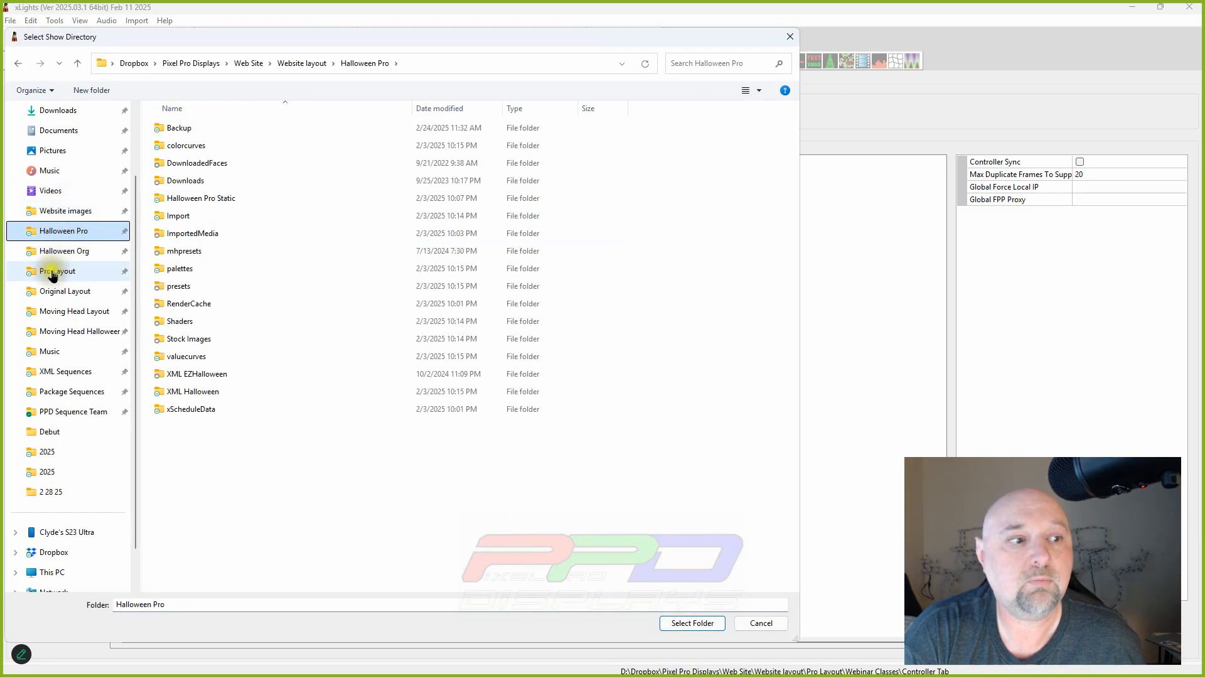
{"action": "left_click", "coordinate": [62, 250]}
{"action": "left_click", "coordinate": [790, 37]}
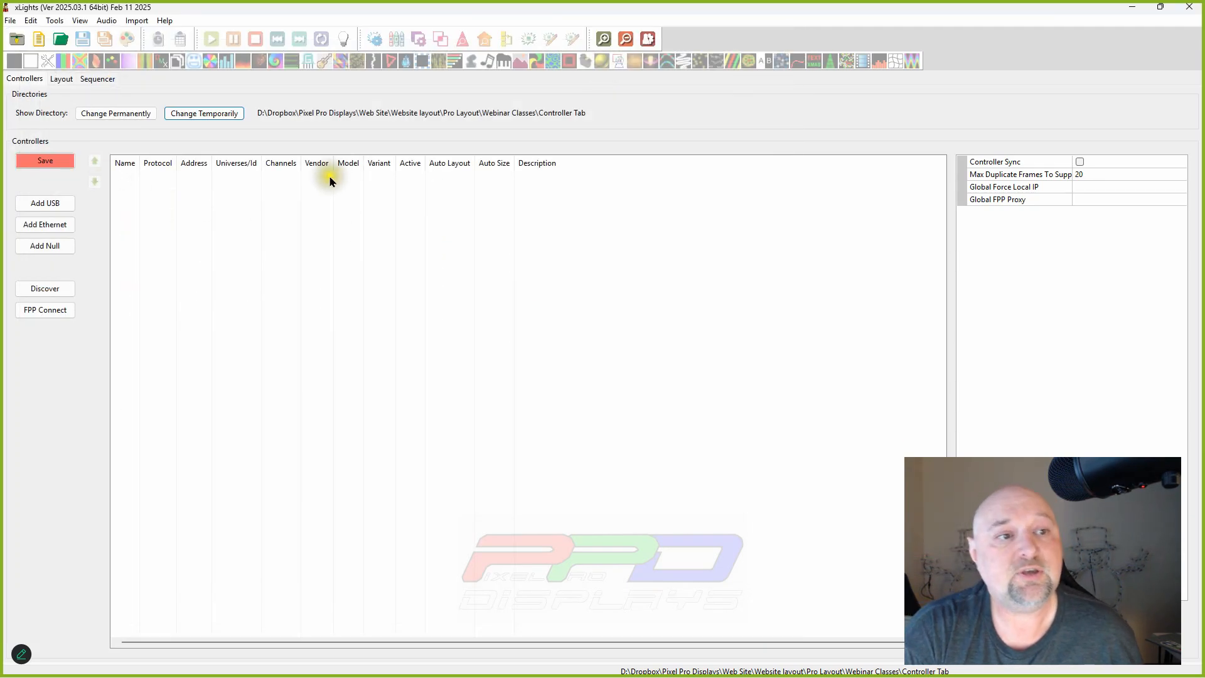
Temporarily change the show directory to Halloween Org without saving changes, load the autosaved rgbeffects file, and view its layout and controllers
{"action": "left_click", "coordinate": [218, 115]}
{"action": "left_click", "coordinate": [52, 250]}
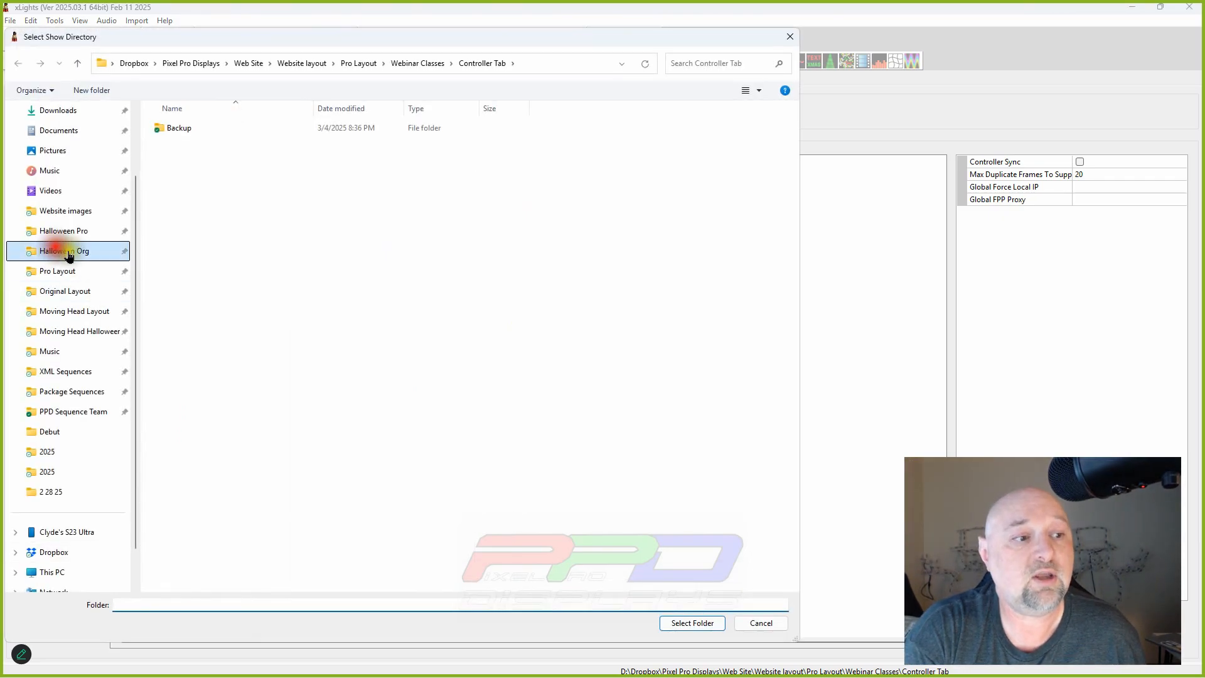
{"action": "left_click", "coordinate": [692, 622]}
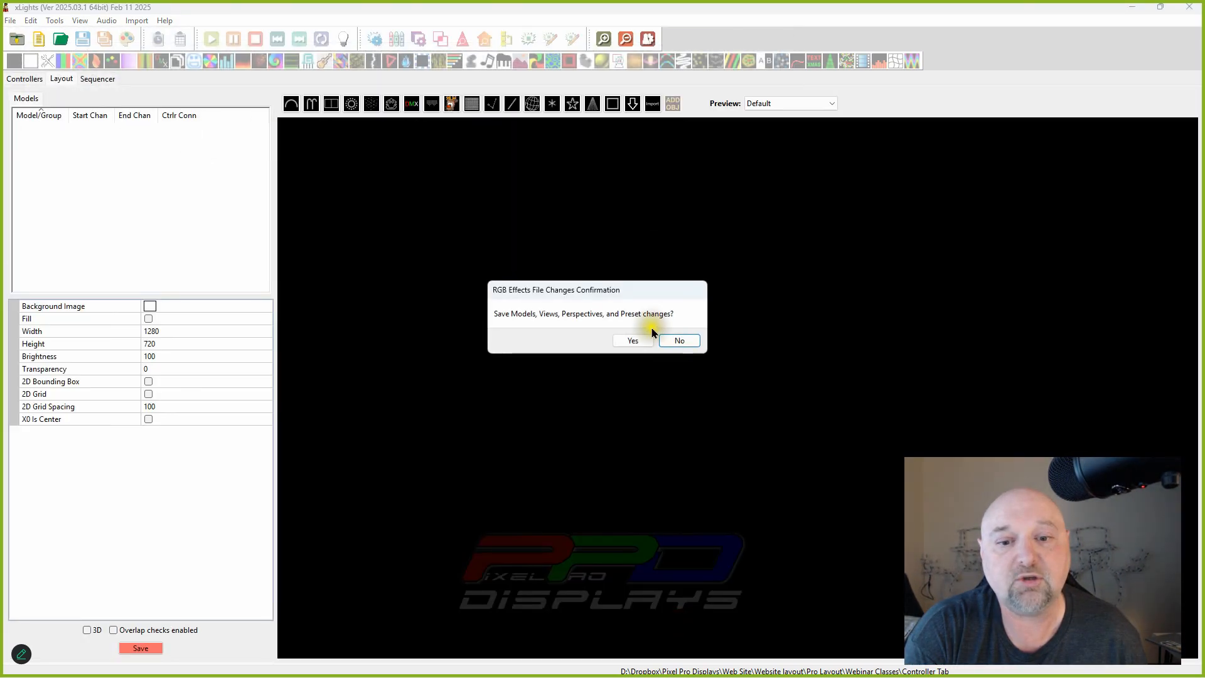
{"action": "left_click", "coordinate": [679, 341]}
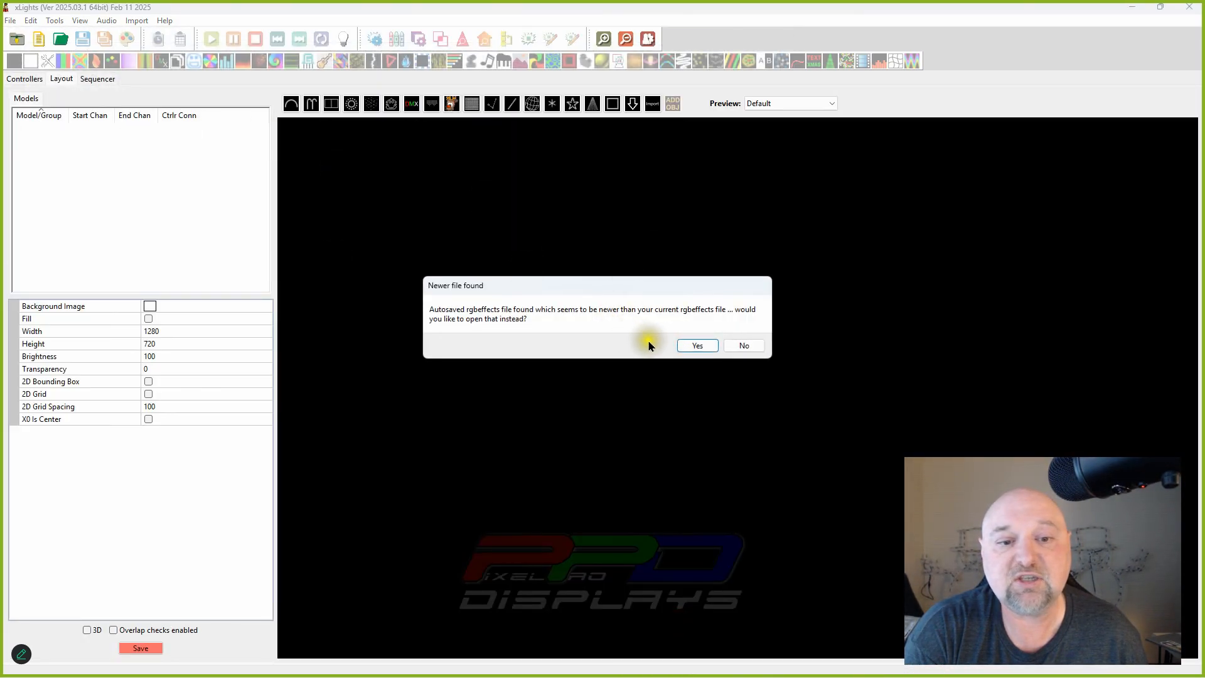
{"action": "left_click", "coordinate": [695, 345]}
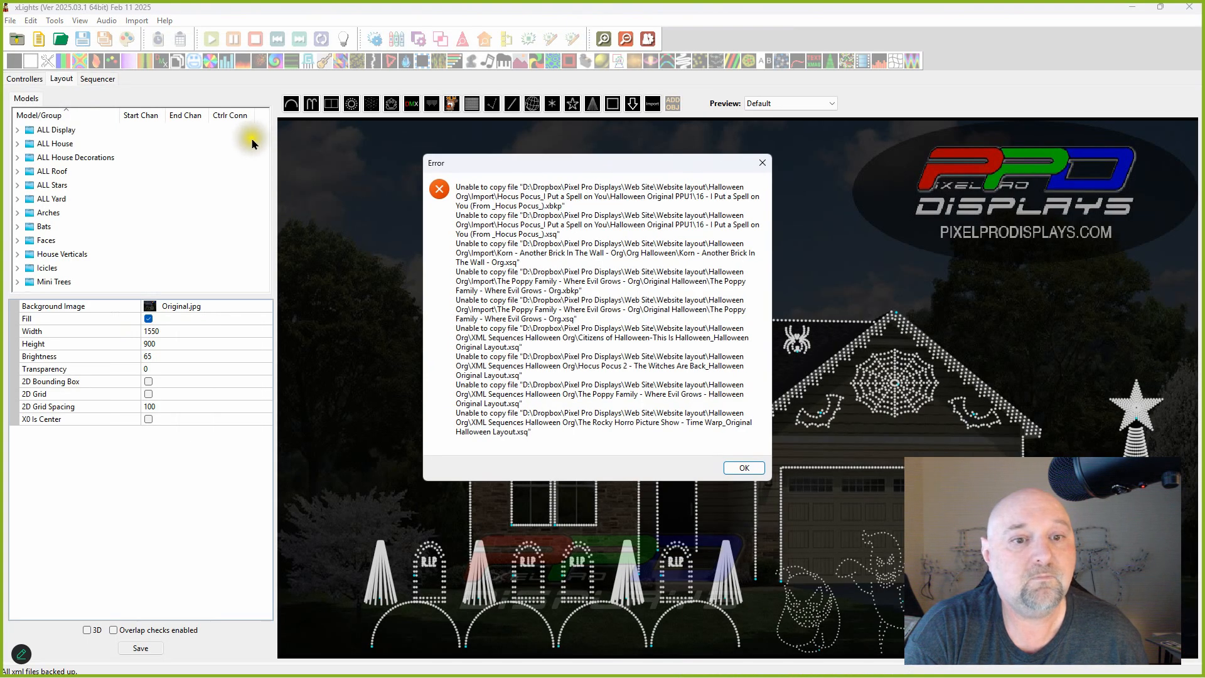
{"action": "left_click", "coordinate": [735, 467]}
{"action": "left_click", "coordinate": [64, 80]}
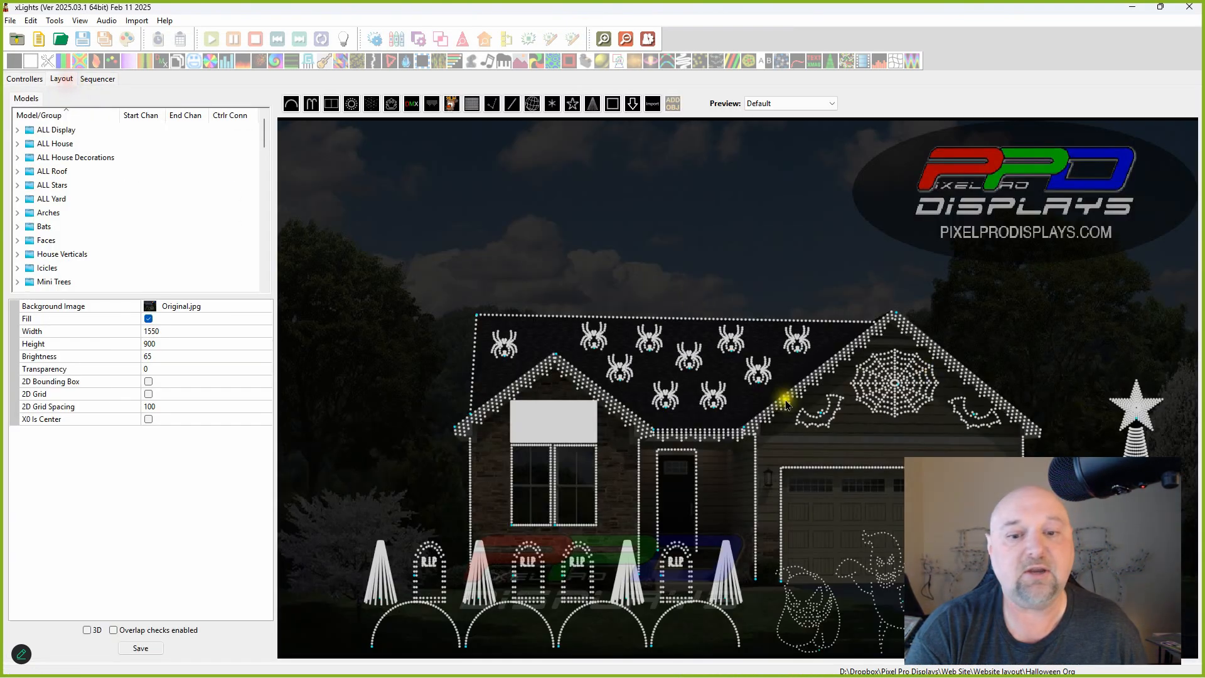
{"action": "left_click", "coordinate": [26, 79]}
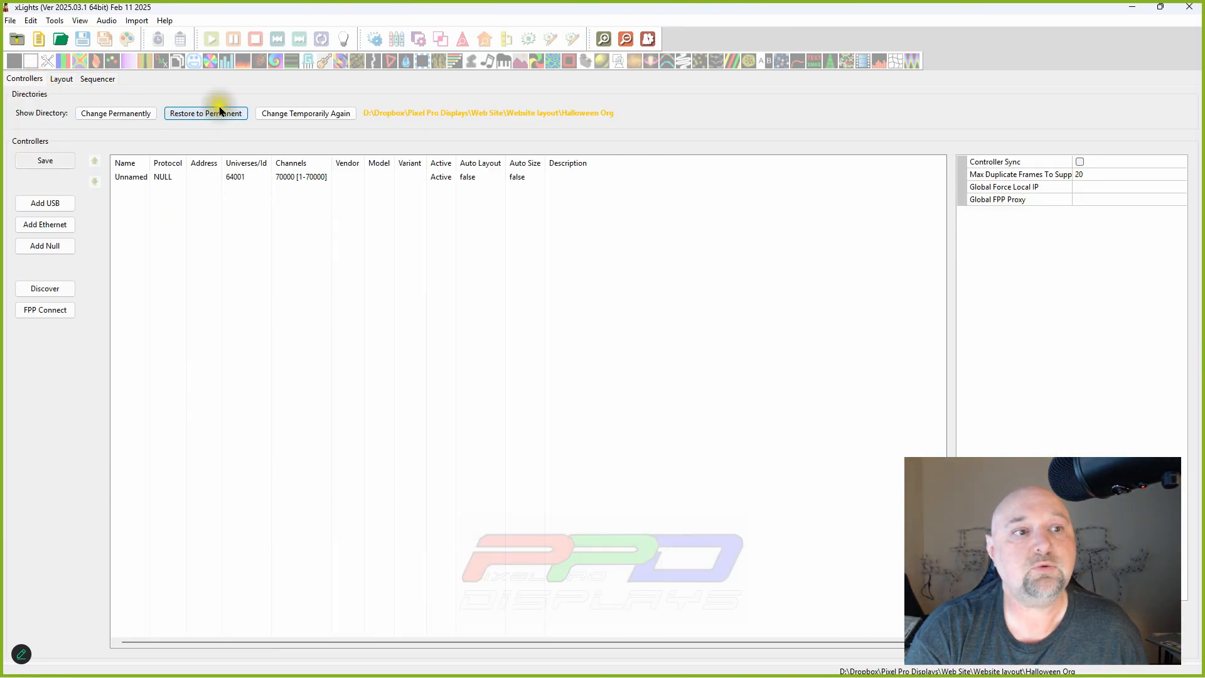
{"action": "left_click", "coordinate": [288, 114]}
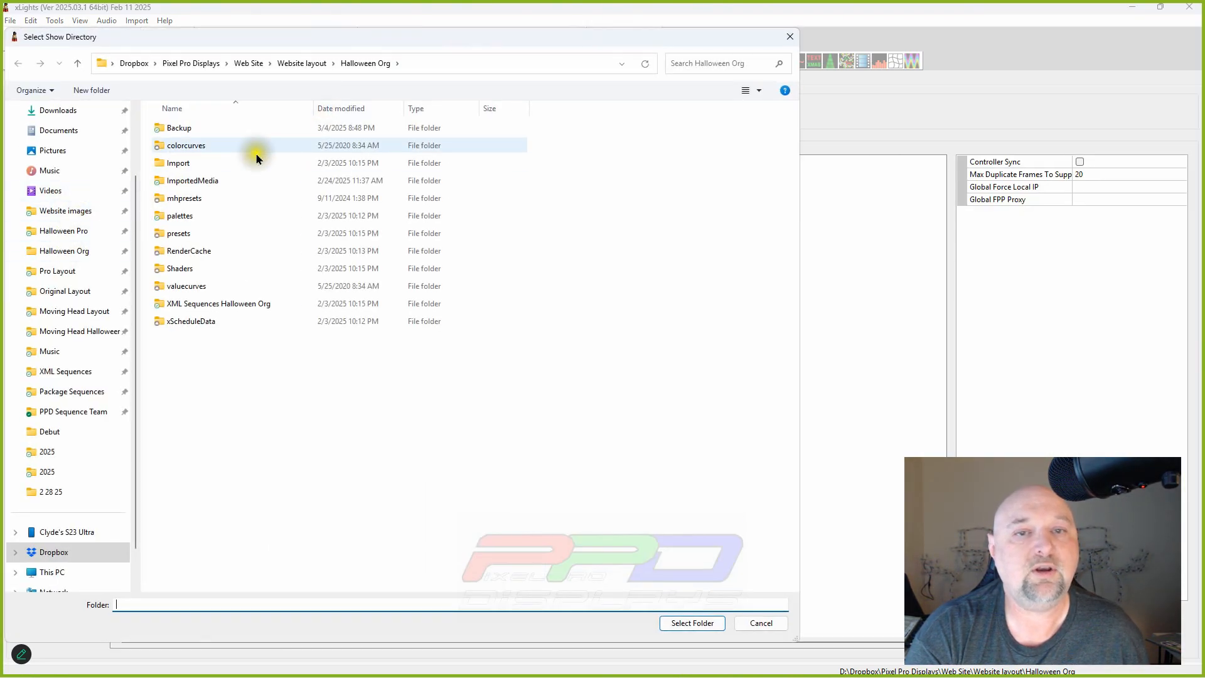
{"action": "left_click", "coordinate": [789, 37]}
{"action": "left_click", "coordinate": [105, 115]}
{"action": "left_click", "coordinate": [789, 37]}
Restore the permanent show directory ending in Webinar Classes\Controller Tab and save the controller setup
{"action": "left_click", "coordinate": [198, 113]}
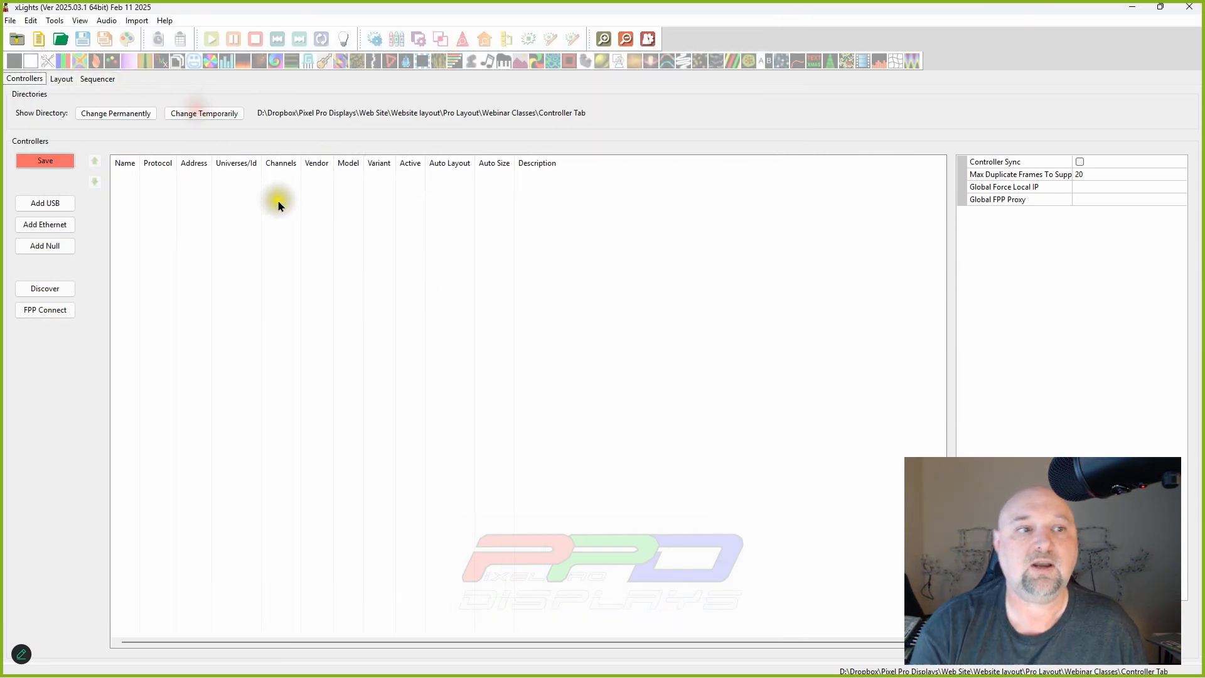
{"action": "left_click_drag", "start_coordinate": [591, 114], "coordinate": [456, 113]}
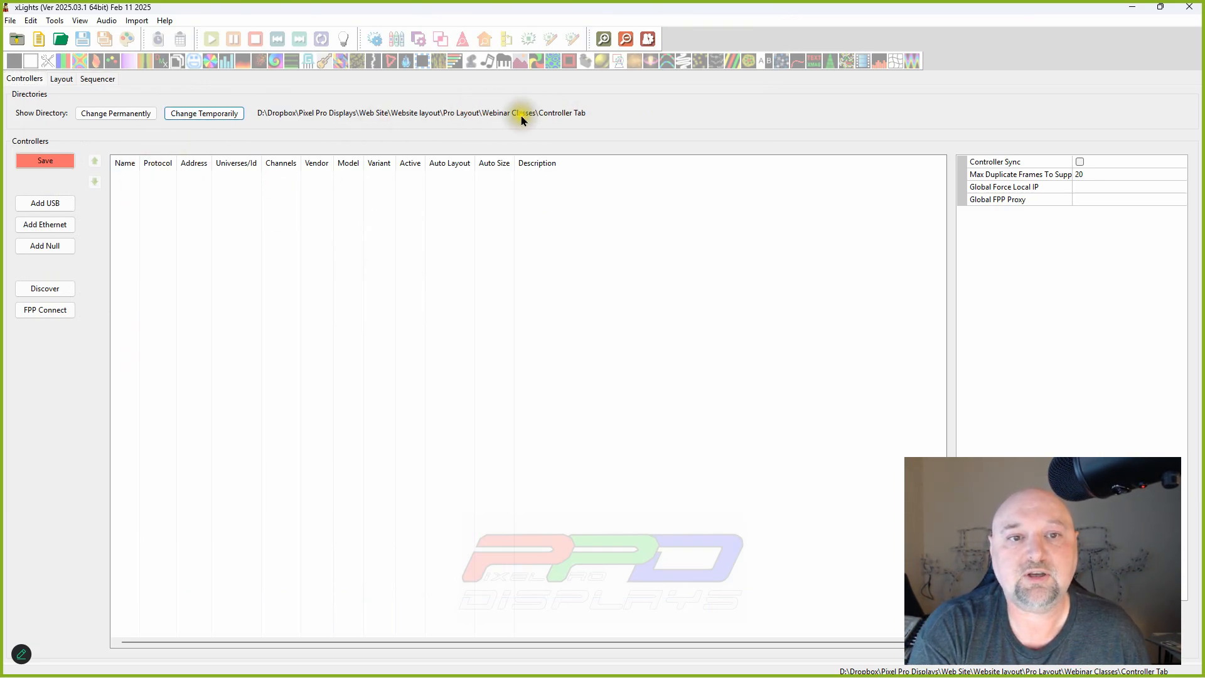
{"action": "left_click", "coordinate": [41, 161]}
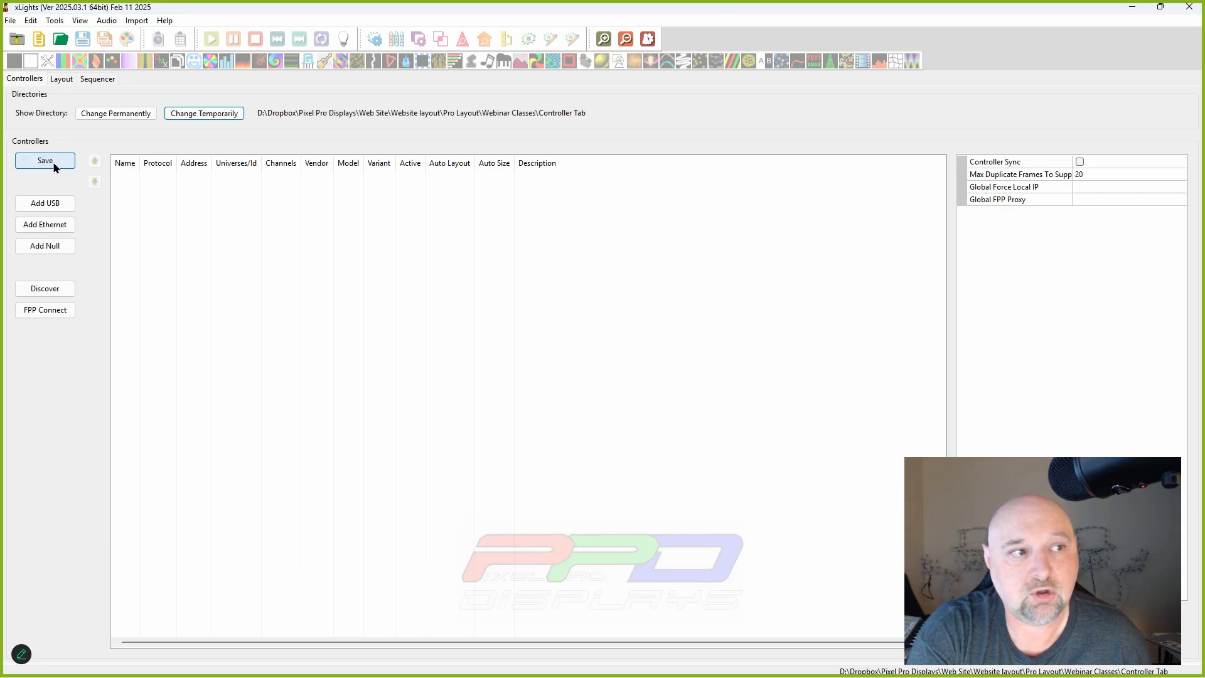
{"action": "left_click", "coordinate": [54, 164]}
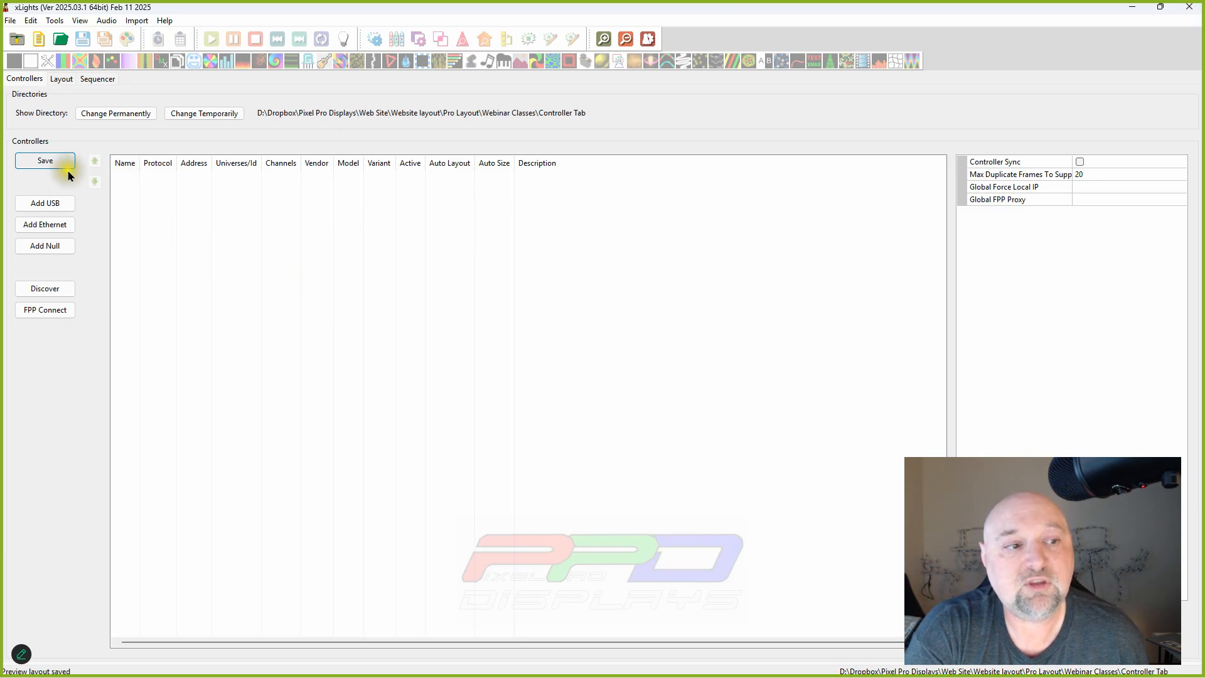
Add a USB controller, select it in the controller list and view the actions available for it
{"action": "left_click", "coordinate": [40, 204]}
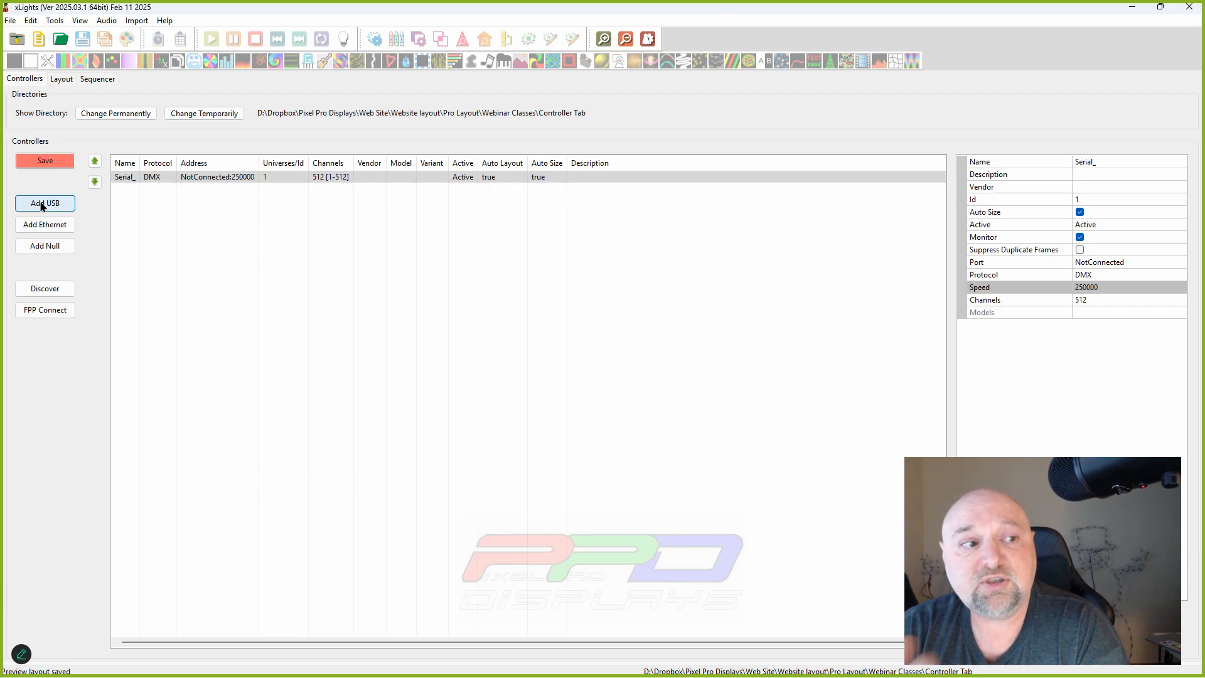
{"action": "left_click", "coordinate": [45, 202]}
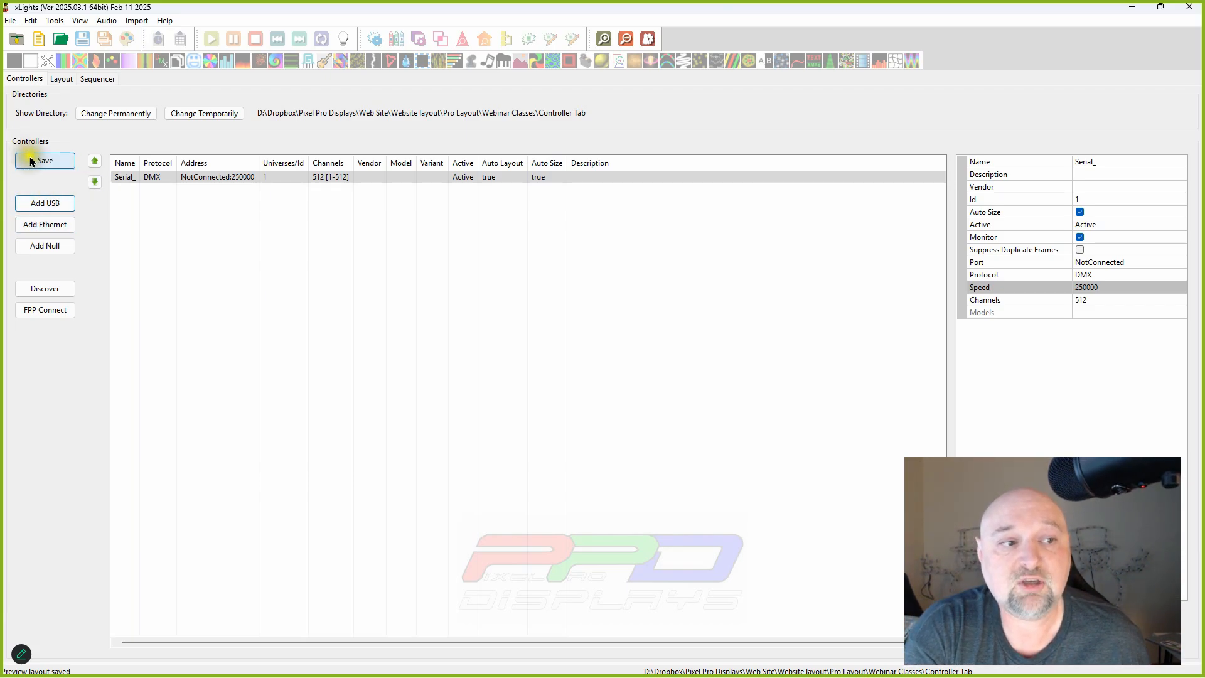
{"action": "left_click", "coordinate": [155, 178]}
{"action": "left_click", "coordinate": [144, 178]}
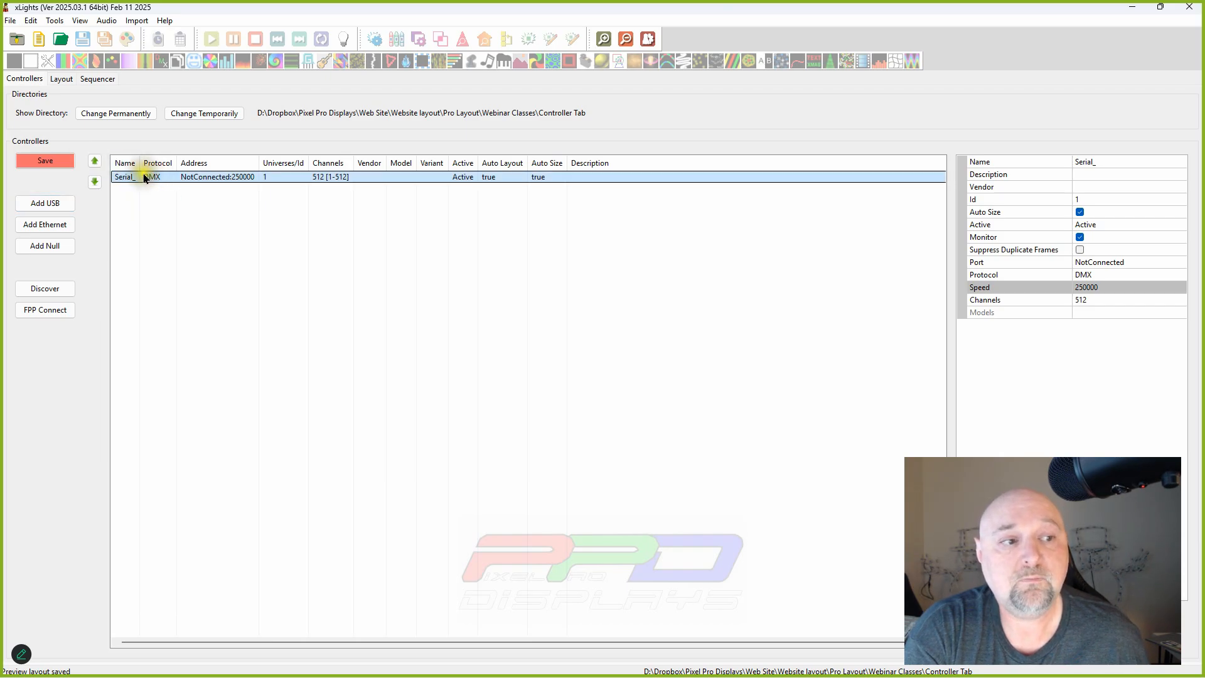
{"action": "left_click", "coordinate": [227, 187]}
{"action": "right_click", "coordinate": [226, 177]}
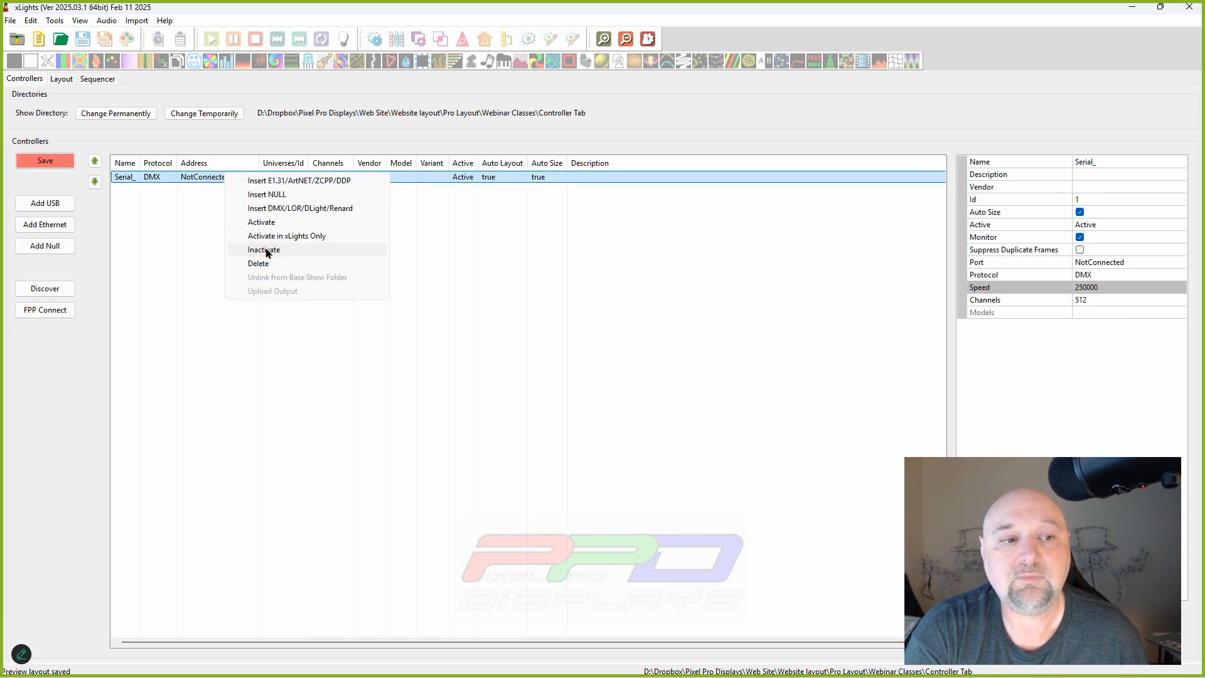
{"action": "left_click", "coordinate": [176, 211]}
Delete the USB serial controller from the controller list and accept the deletion
{"action": "left_click", "coordinate": [182, 177]}
{"action": "right_click", "coordinate": [182, 178]}
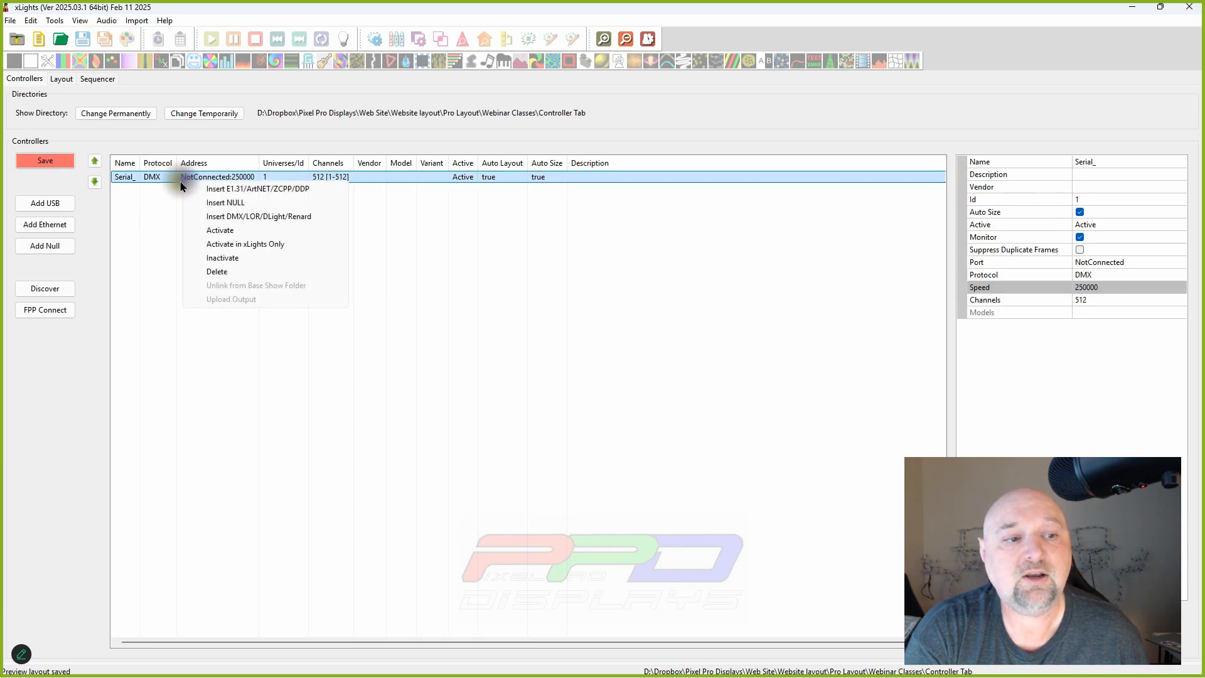
{"action": "left_click", "coordinate": [212, 274]}
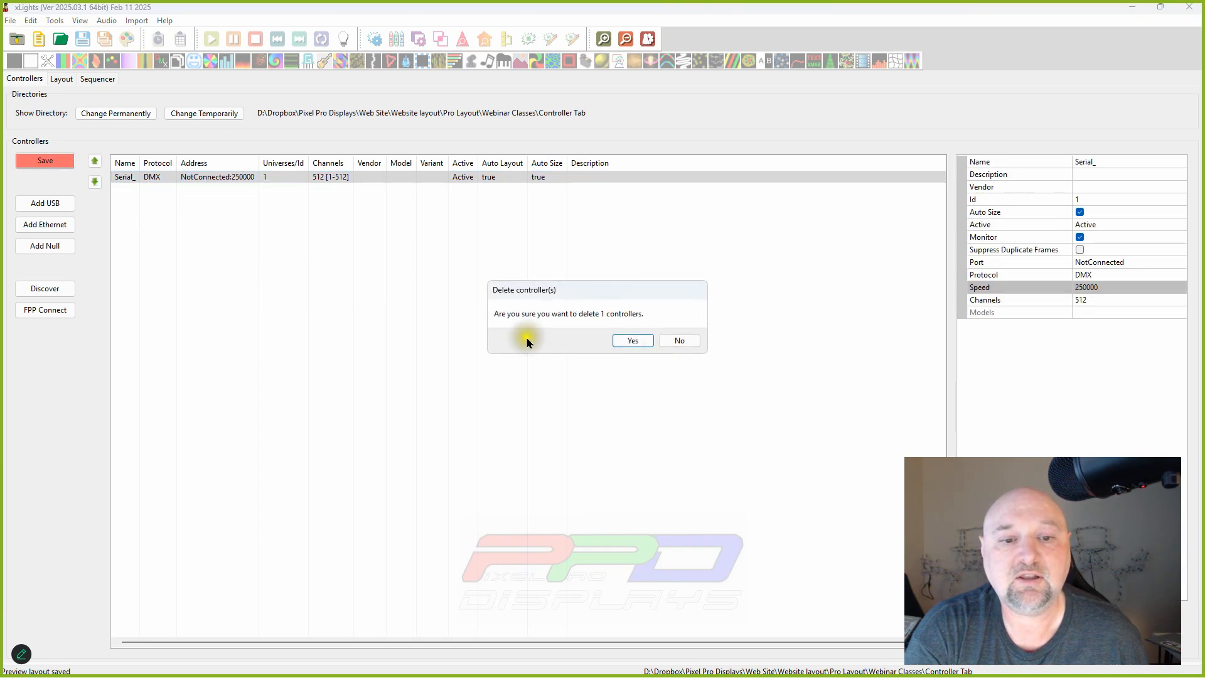
{"action": "left_click_drag", "start_coordinate": [572, 293], "coordinate": [479, 206]}
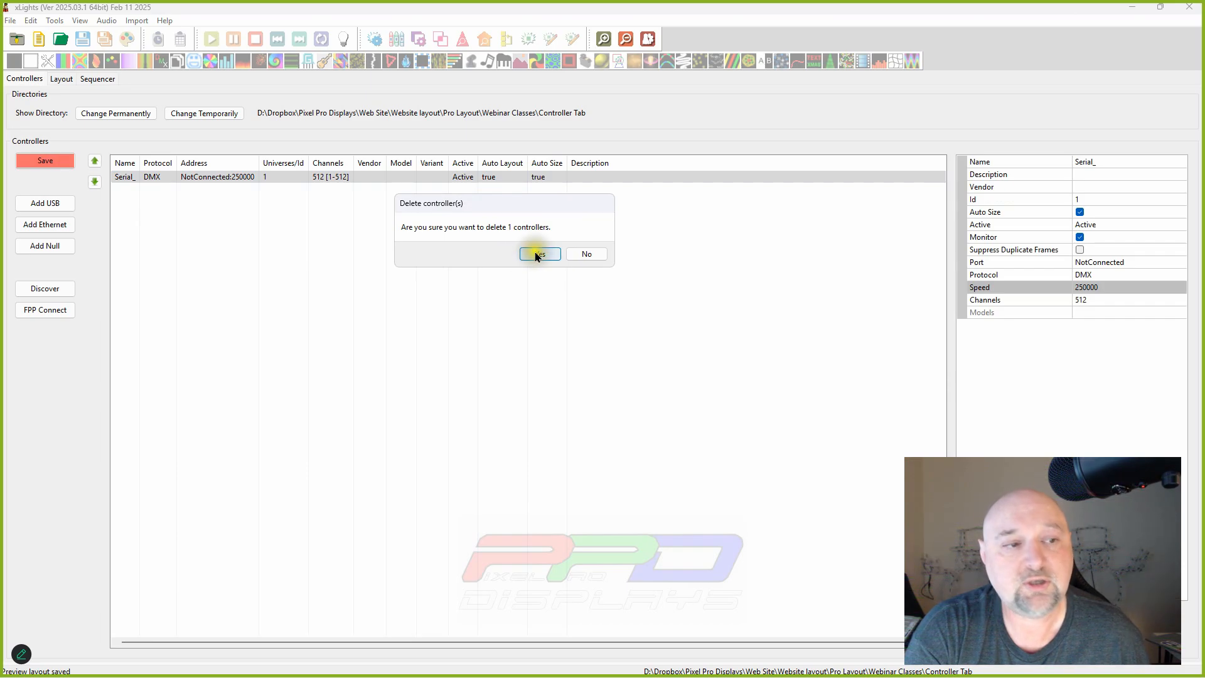
{"action": "left_click", "coordinate": [538, 253]}
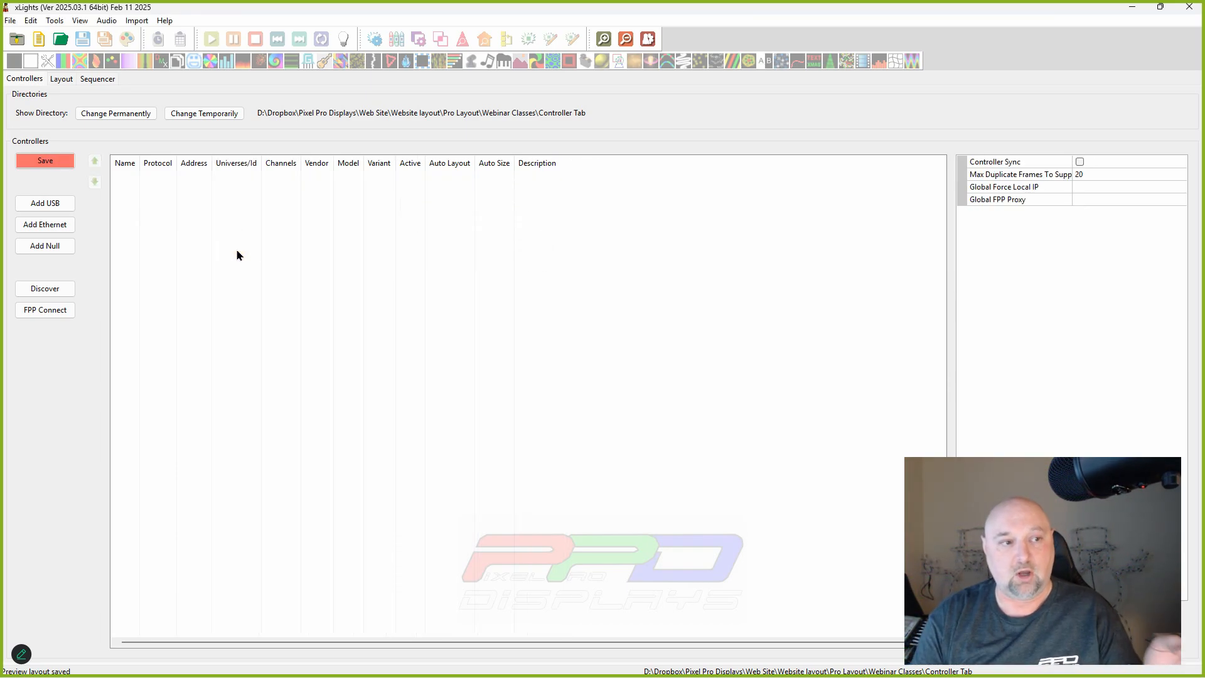
Add an Ethernet controller, select it and show its name and description properties
{"action": "left_click", "coordinate": [45, 224]}
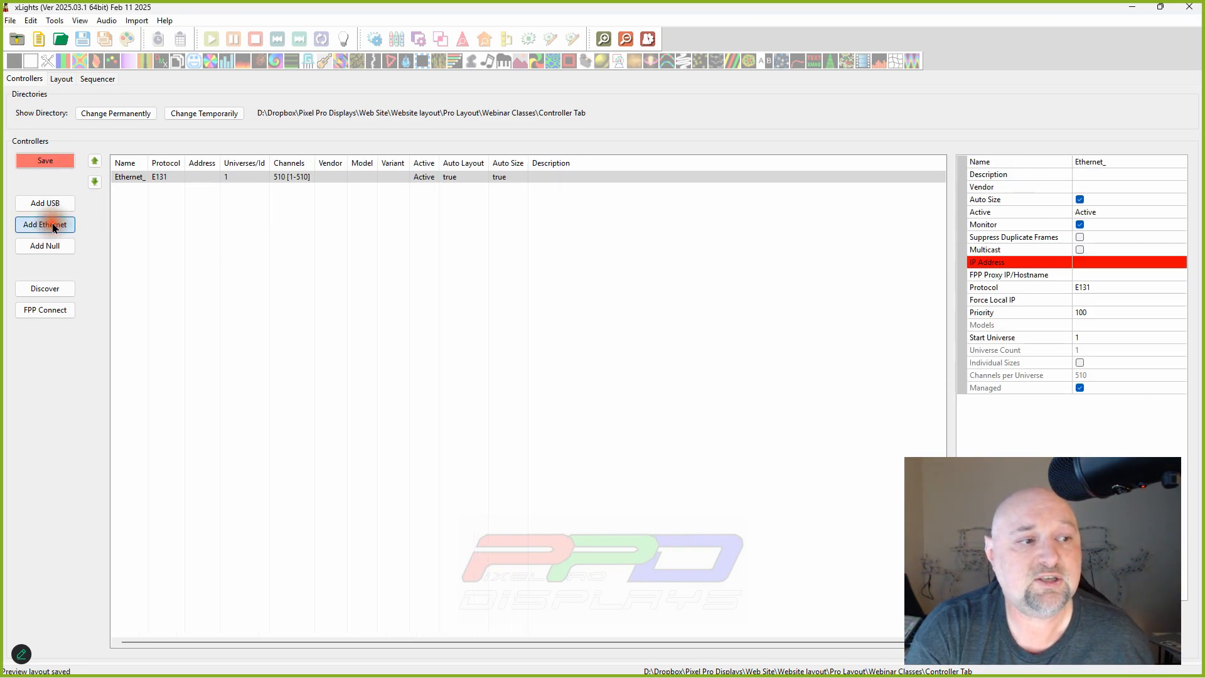
{"action": "left_click", "coordinate": [190, 177]}
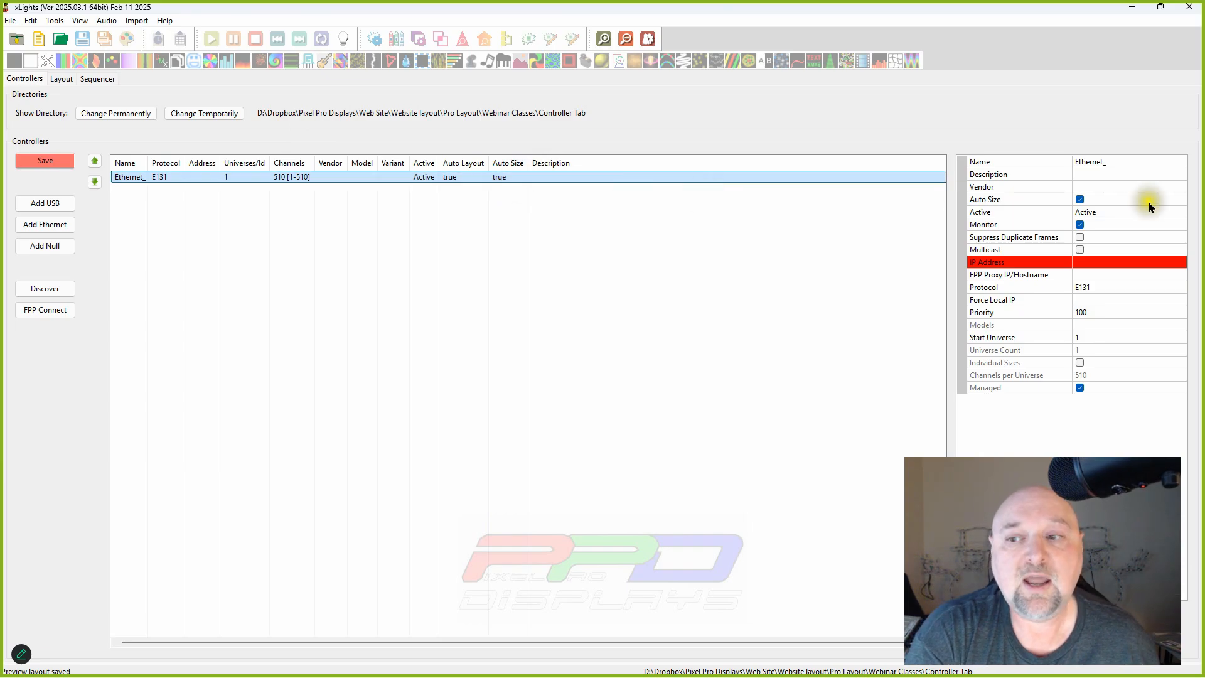
{"action": "left_click", "coordinate": [1093, 179]}
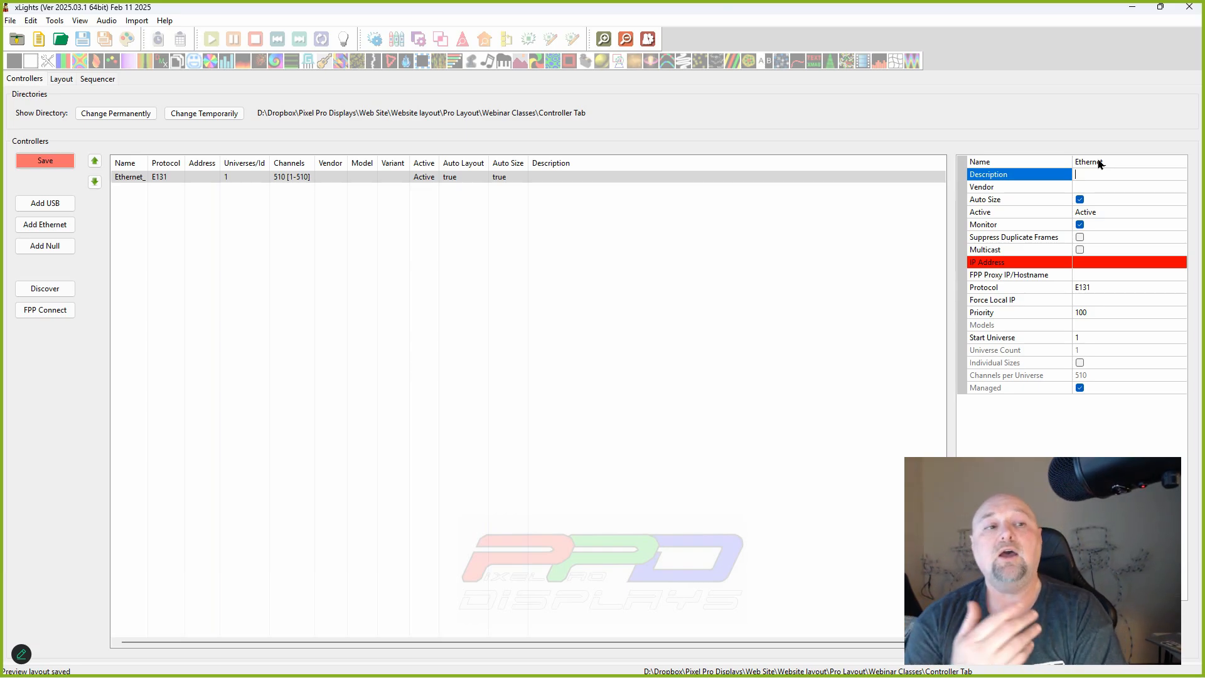
{"action": "left_click", "coordinate": [1100, 148]}
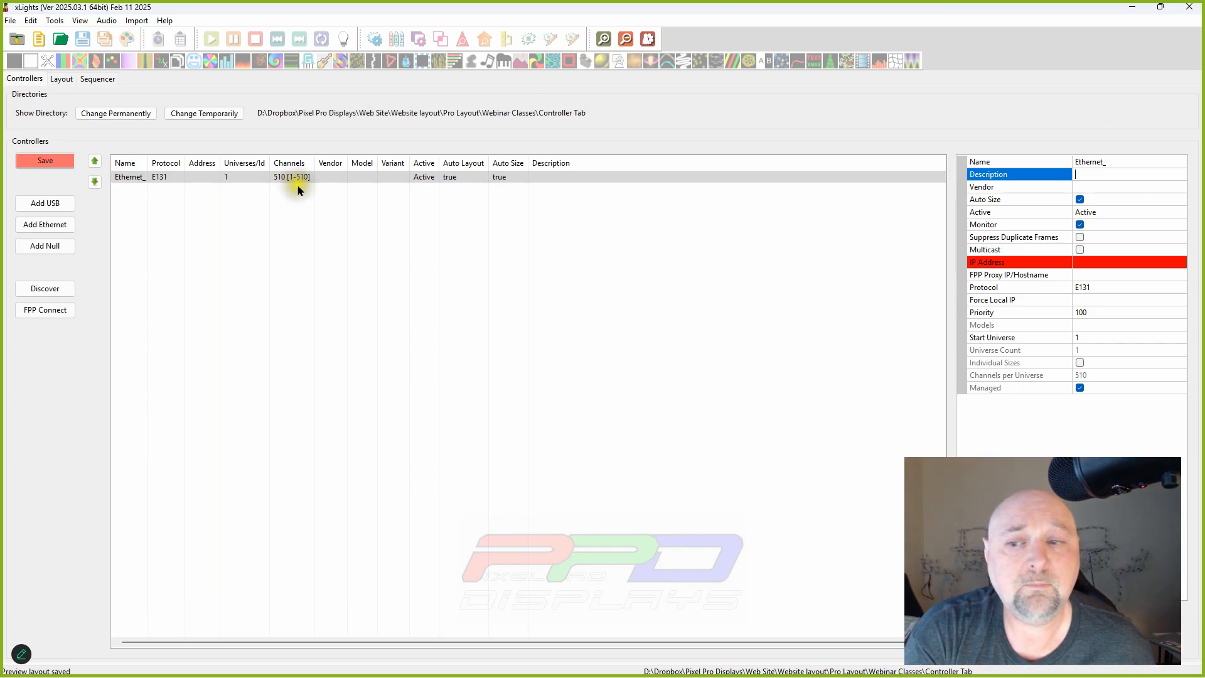
Set the Ethernet controller's vendor to Experience Lights and its model to Genius Long Range
{"action": "left_click", "coordinate": [1111, 187]}
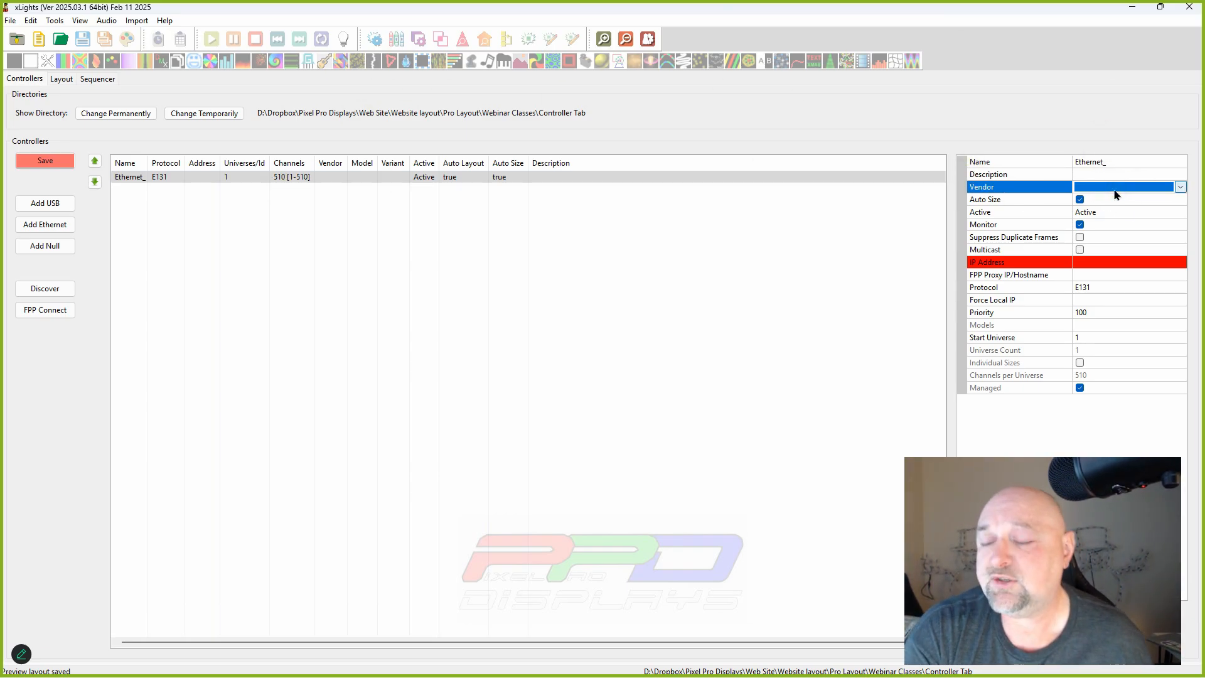
{"action": "left_click", "coordinate": [1181, 187]}
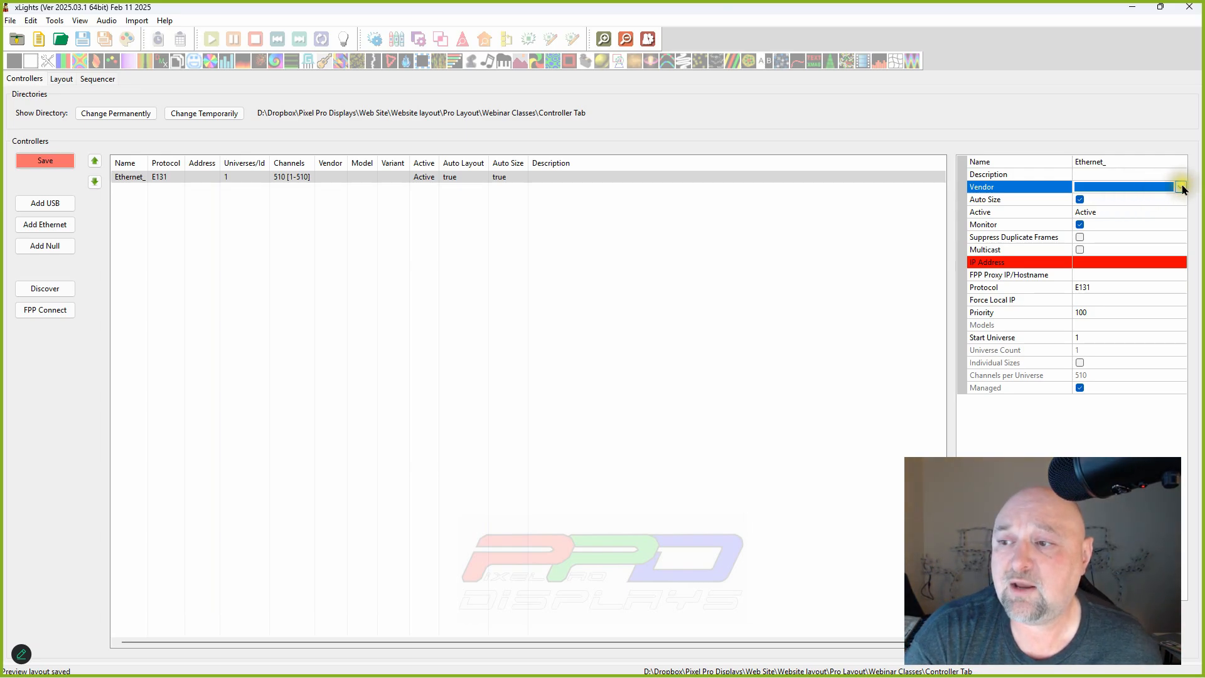
{"action": "left_click", "coordinate": [1181, 187]}
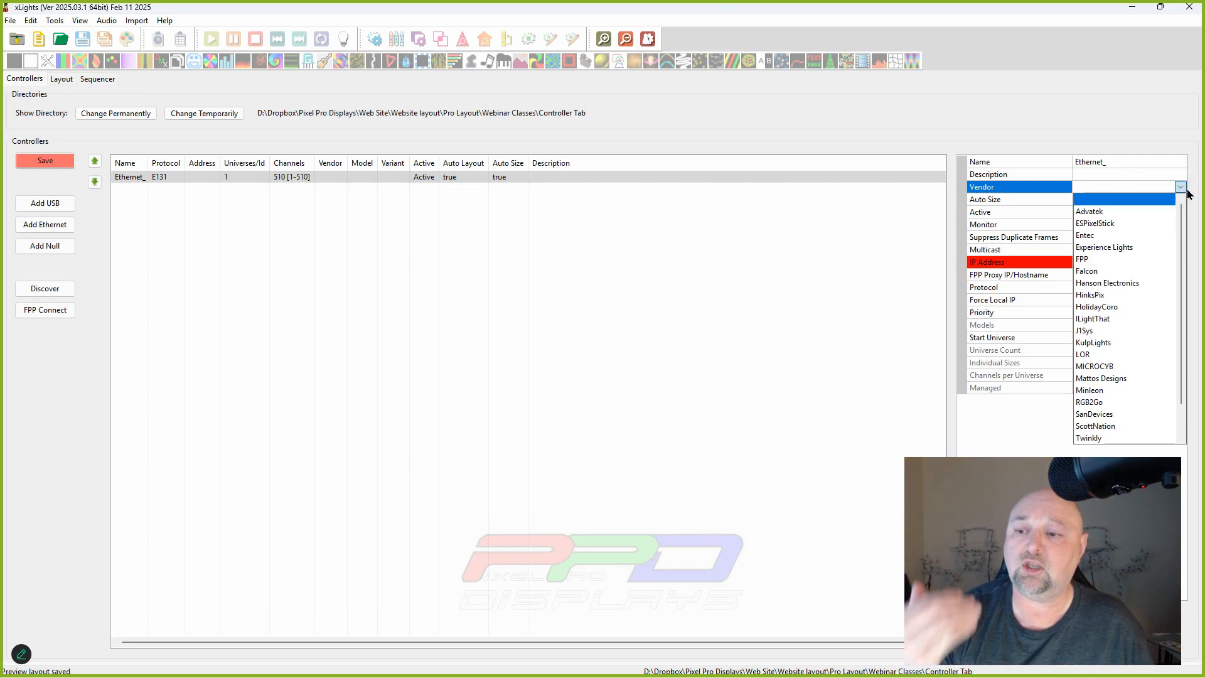
{"action": "left_click", "coordinate": [1121, 408]}
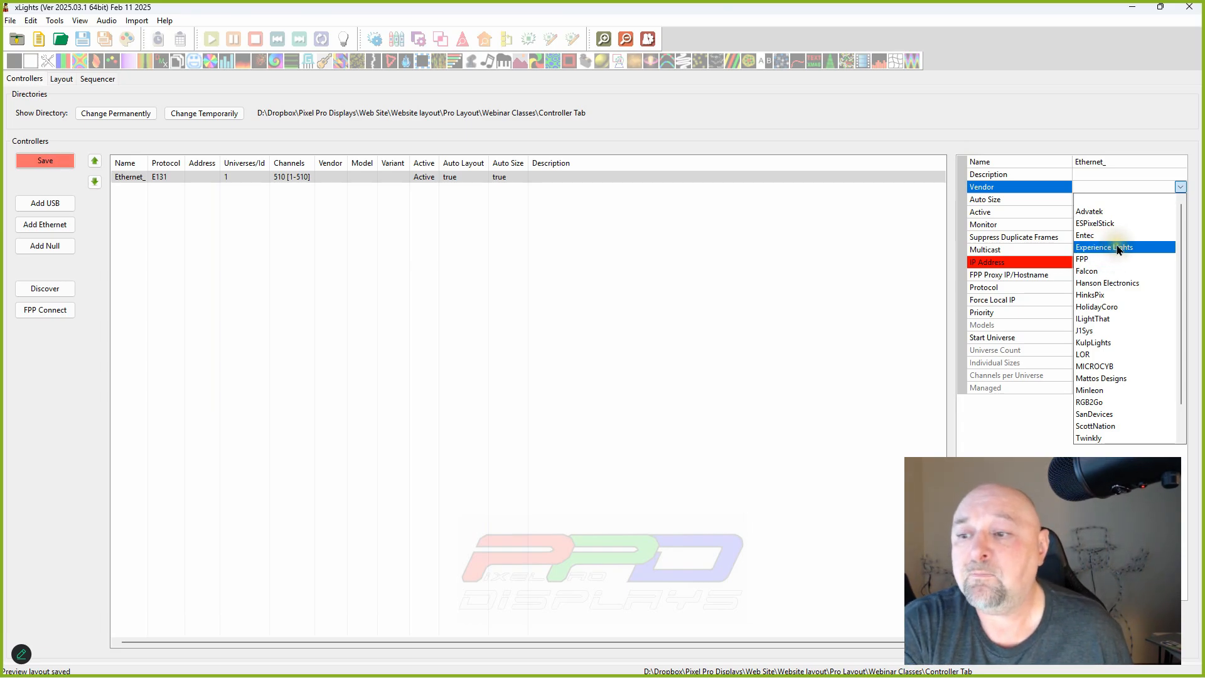
{"action": "left_click", "coordinate": [1094, 251]}
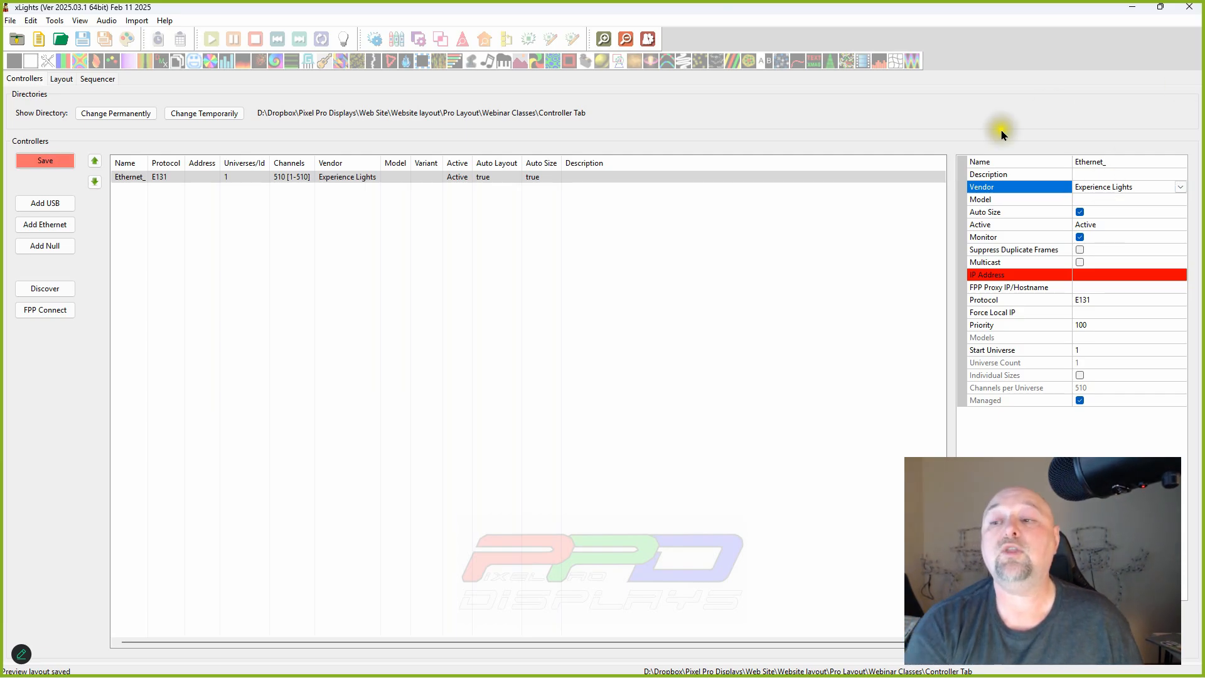
{"action": "left_click", "coordinate": [1089, 199]}
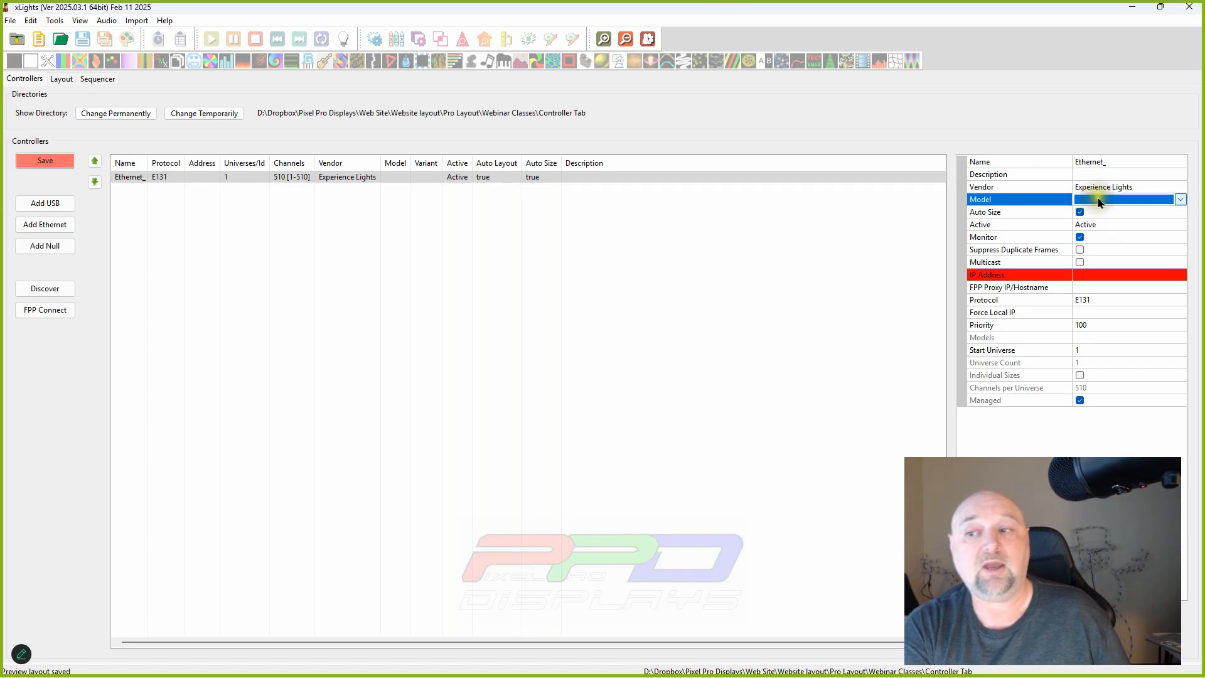
{"action": "left_click", "coordinate": [1100, 200]}
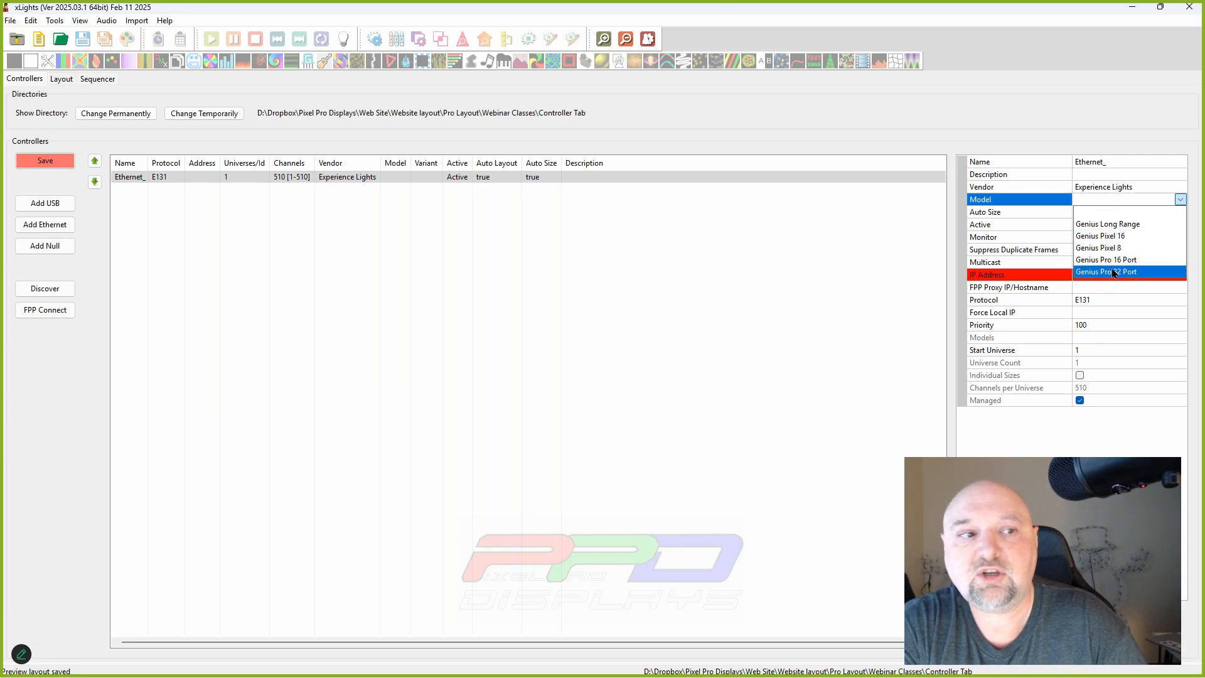
{"action": "left_click", "coordinate": [1105, 224]}
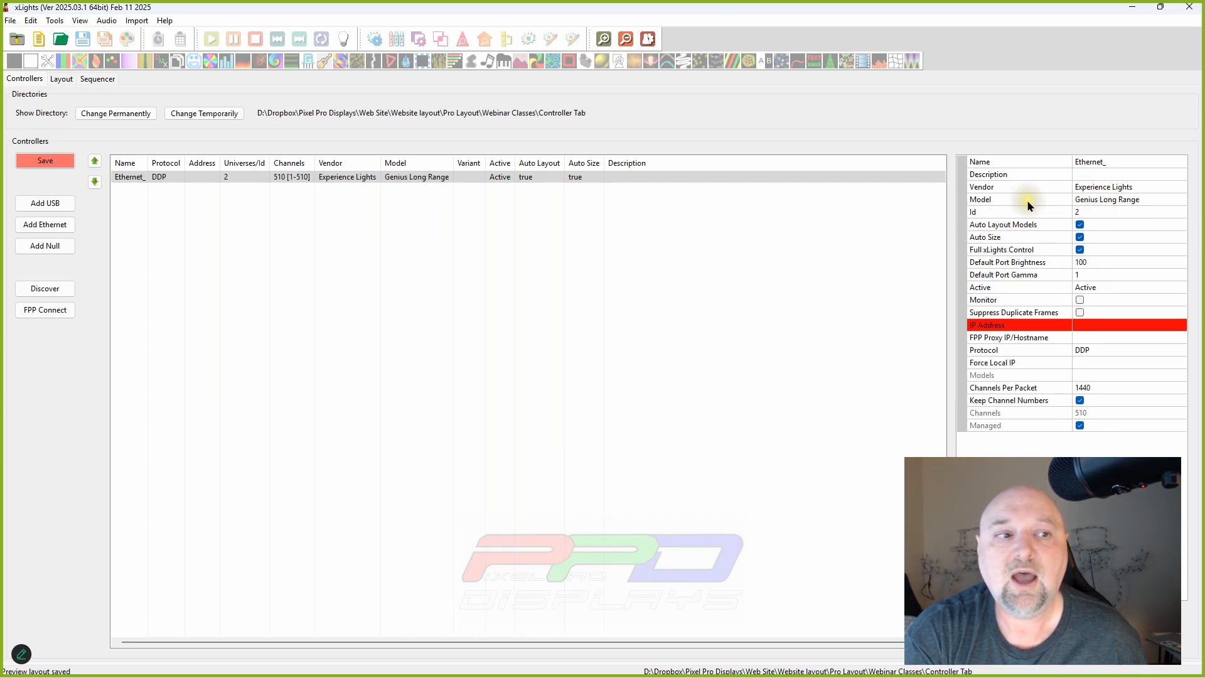
Examine the Ethernet controller's Id property and its help text
{"action": "left_click", "coordinate": [1067, 212]}
{"action": "left_click_drag", "start_coordinate": [1133, 213], "coordinate": [1007, 208]}
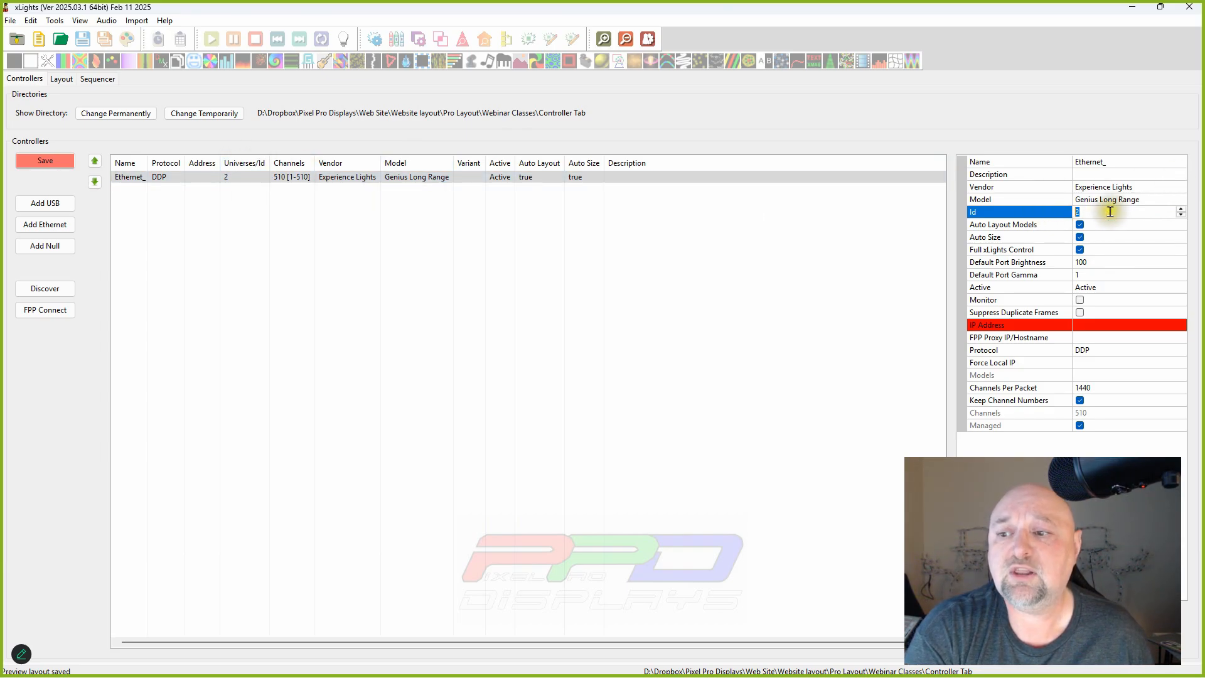
{"action": "mouse_move", "coordinate": [1113, 213]}
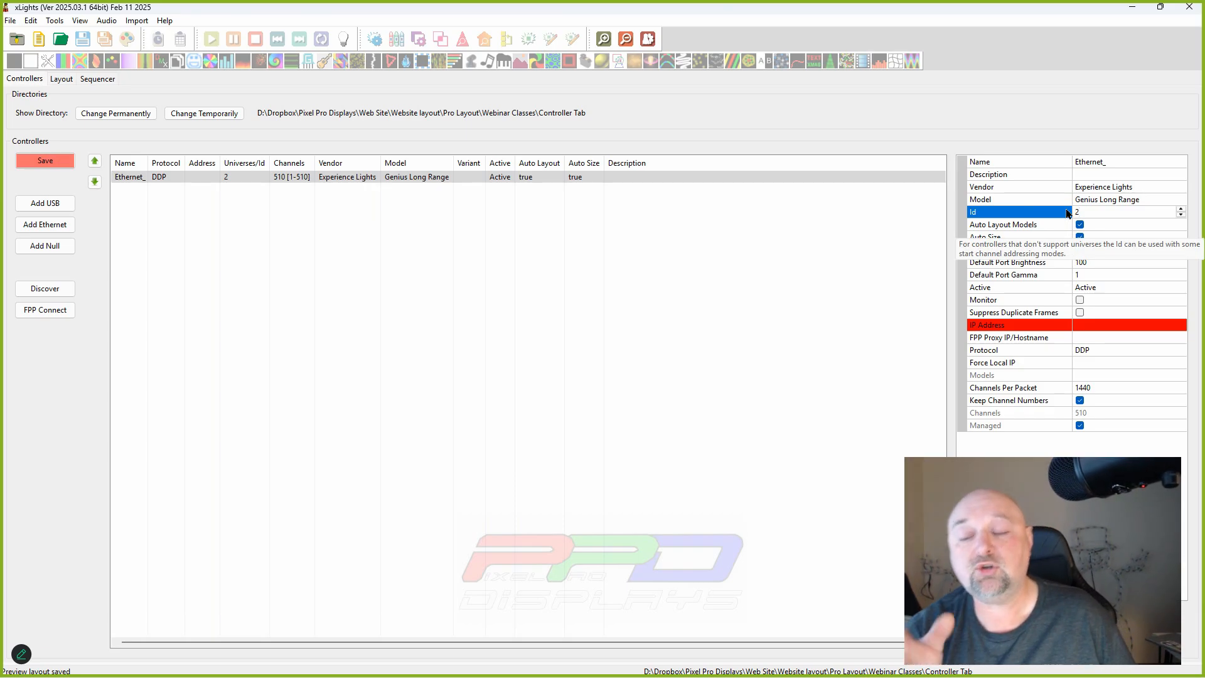
Clear the Ethernet controller's vendor by choosing the blank entry
{"action": "left_click", "coordinate": [1087, 188]}
{"action": "left_click", "coordinate": [1089, 191]}
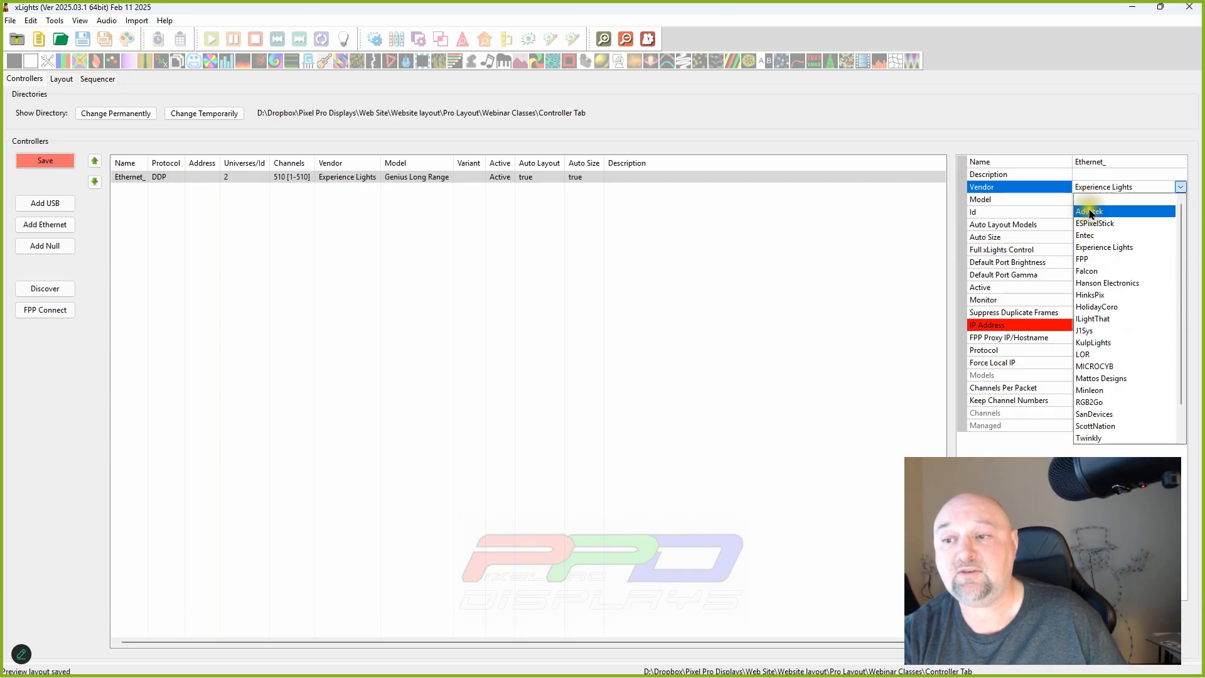
{"action": "left_click", "coordinate": [1085, 202]}
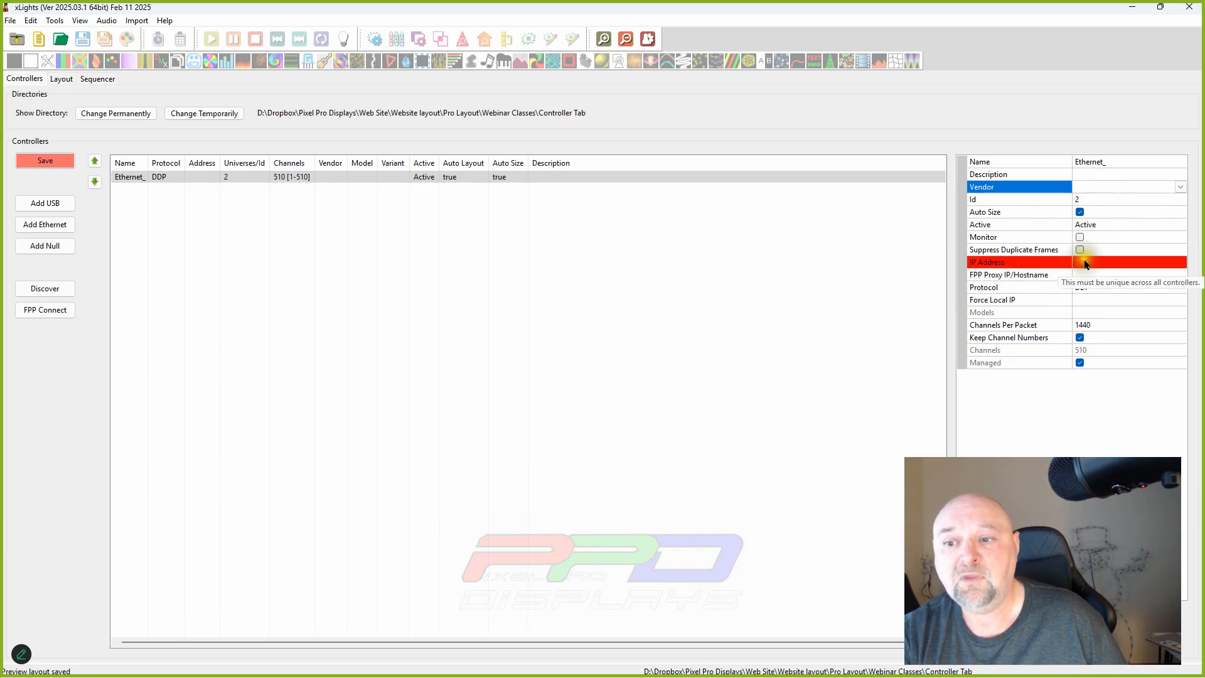
View the protocols offered for the Ethernet controller without changing the selection
{"action": "left_click", "coordinate": [1092, 287]}
{"action": "left_click", "coordinate": [1098, 288]}
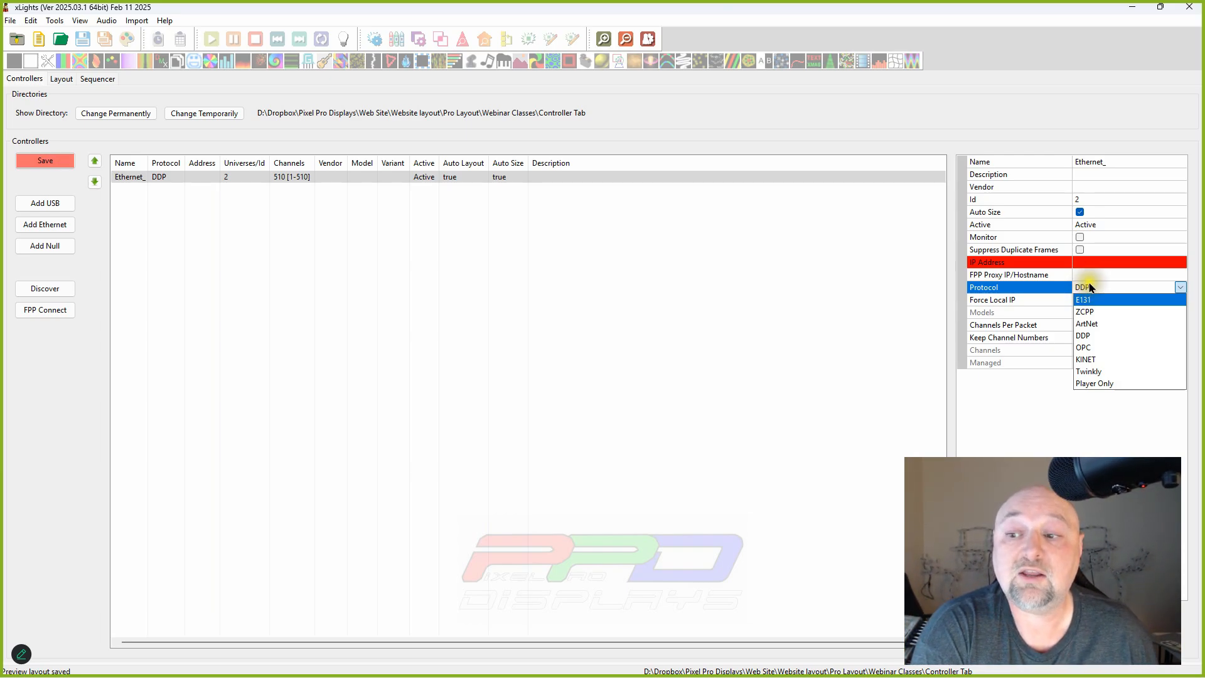
{"action": "left_click", "coordinate": [1089, 289]}
Set the Ethernet controller's IP address to 192.168.2.60
{"action": "left_click", "coordinate": [1086, 264]}
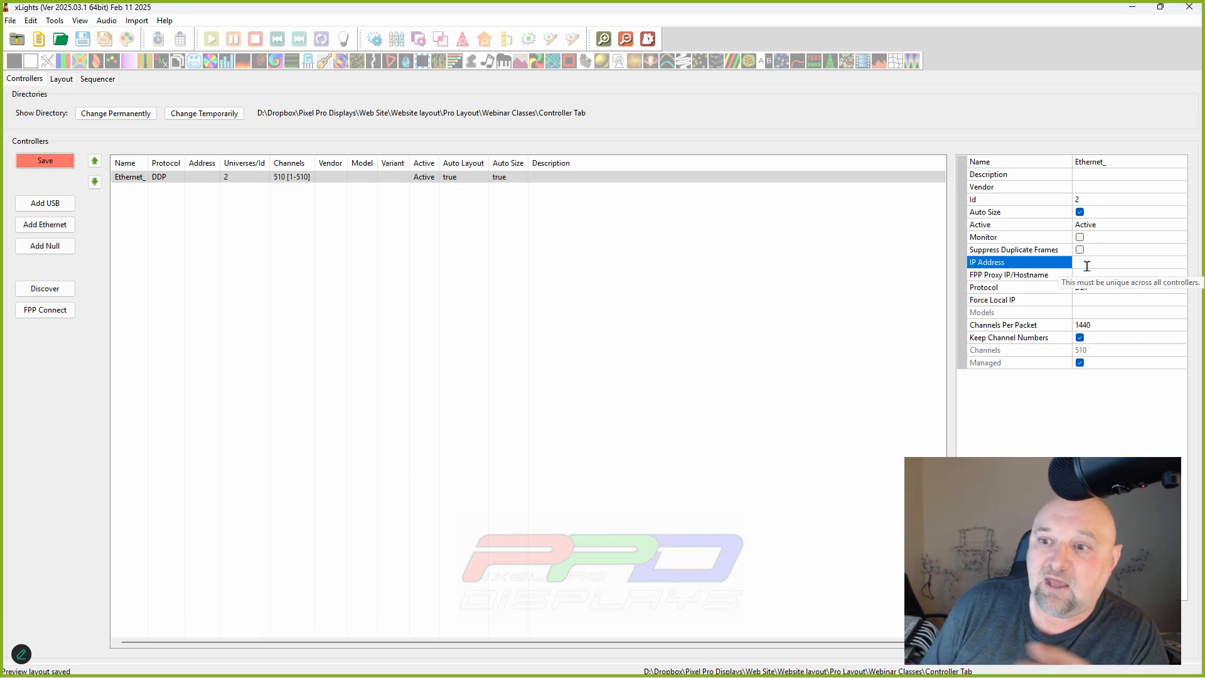
{"action": "type", "text": "192.168.1"}
{"action": "key", "text": "BackSpace"}
{"action": "key", "text": "BackSpace"}
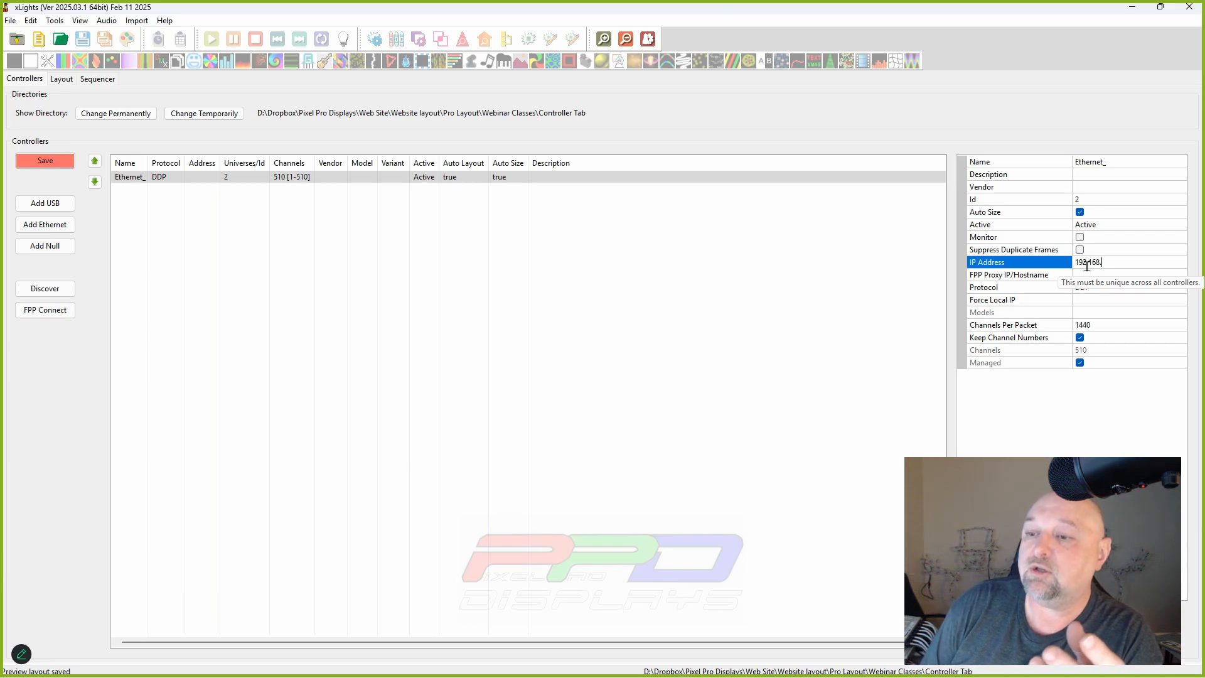
{"action": "type", "text": "2.60"}
{"action": "key", "text": "Return"}
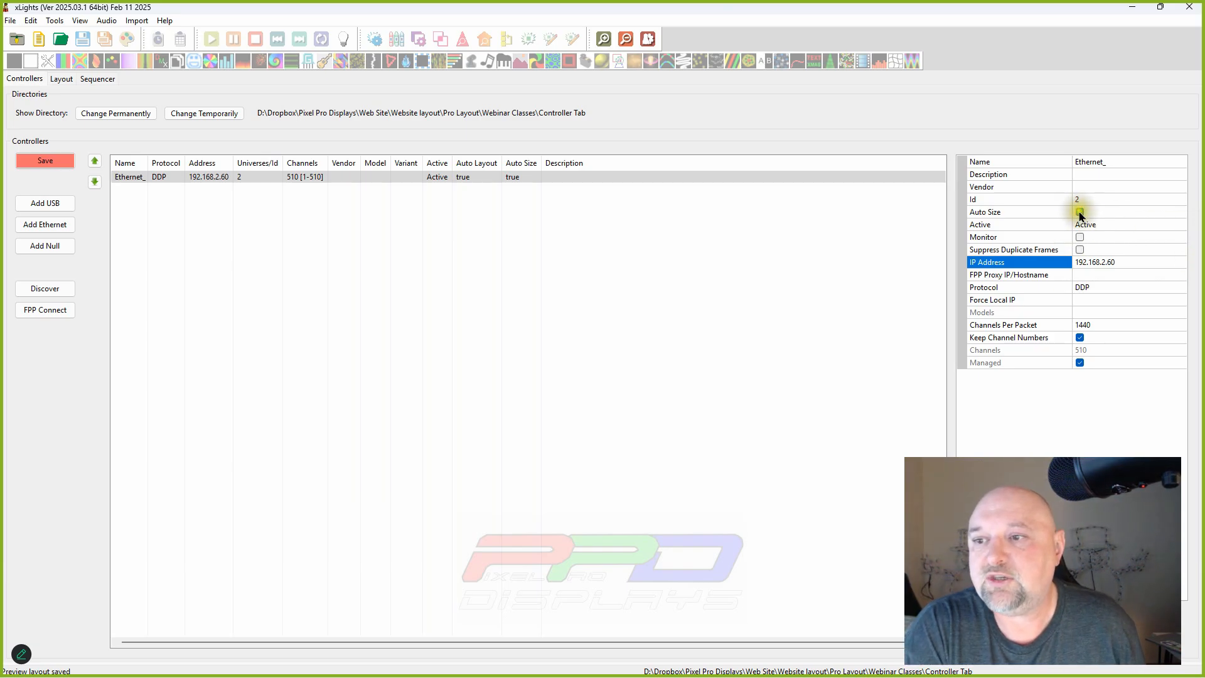
Set the Ethernet controller's vendor to Falcon and its model to F16V3
{"action": "left_click", "coordinate": [1116, 190]}
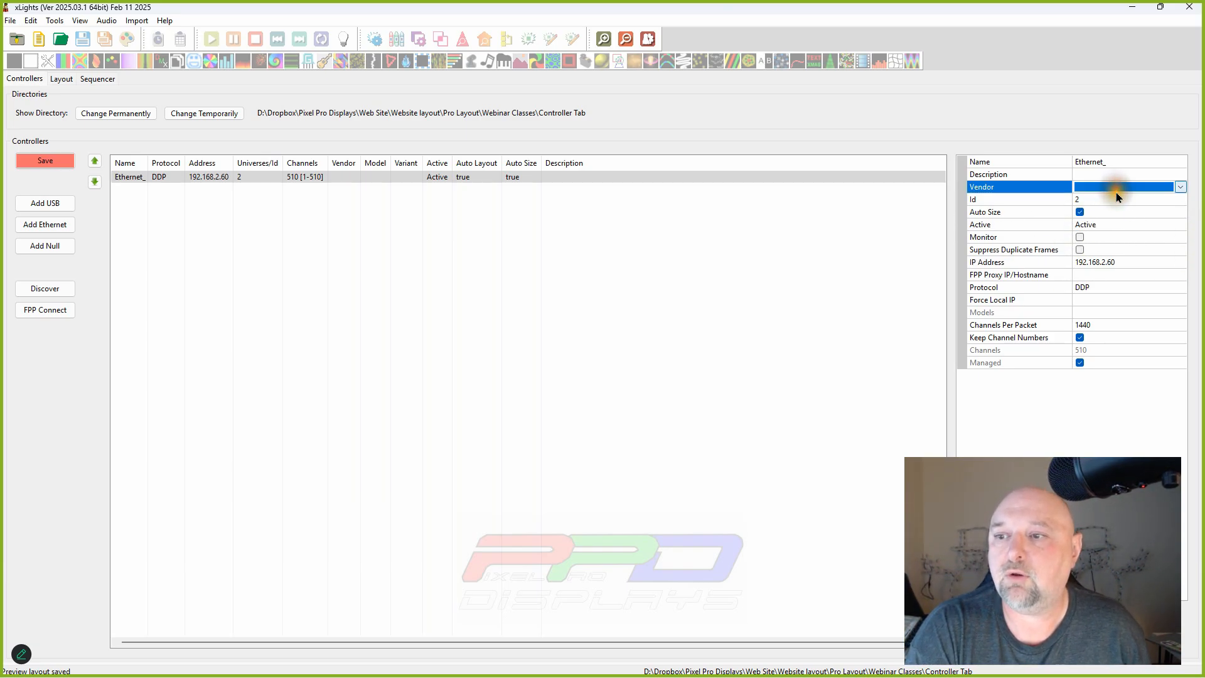
{"action": "left_click", "coordinate": [1116, 190]}
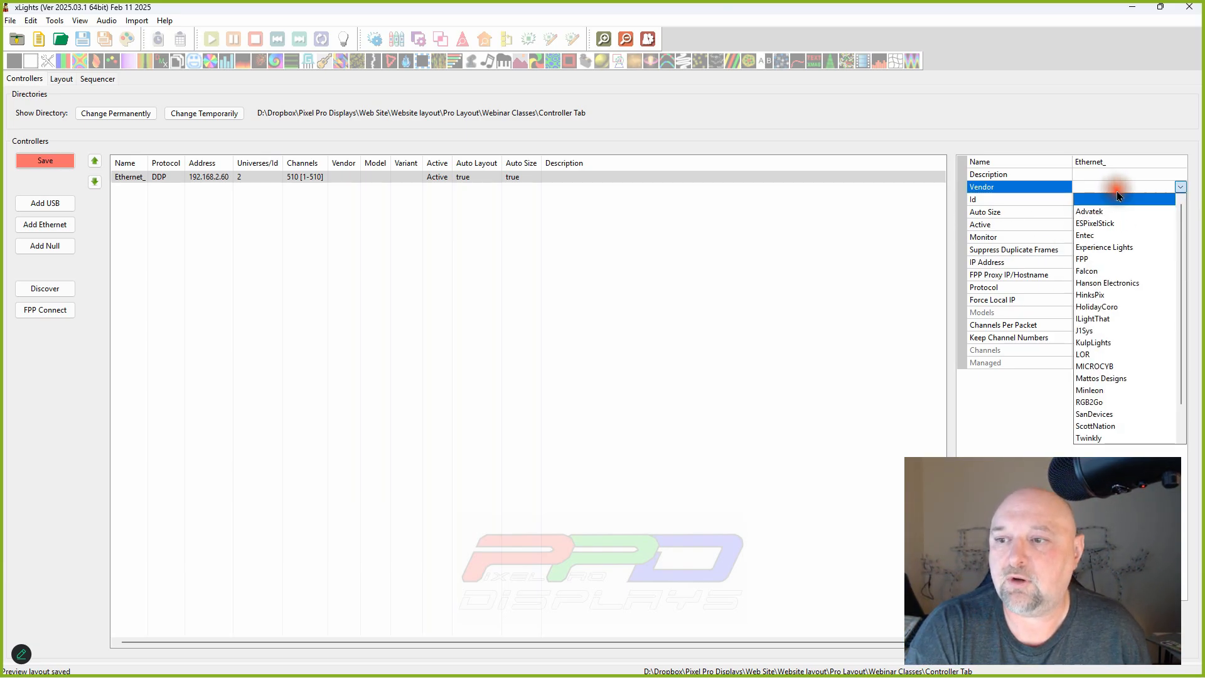
{"action": "left_click", "coordinate": [1092, 271]}
{"action": "left_click", "coordinate": [1086, 199]}
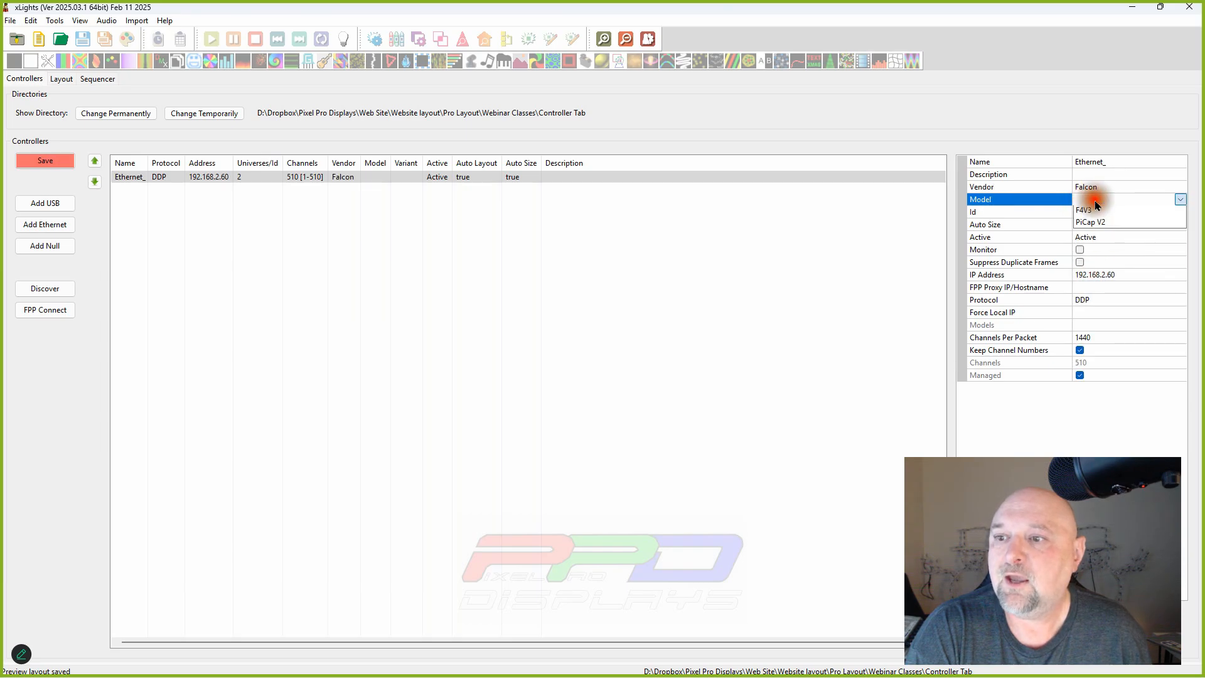
{"action": "left_click", "coordinate": [1088, 199]}
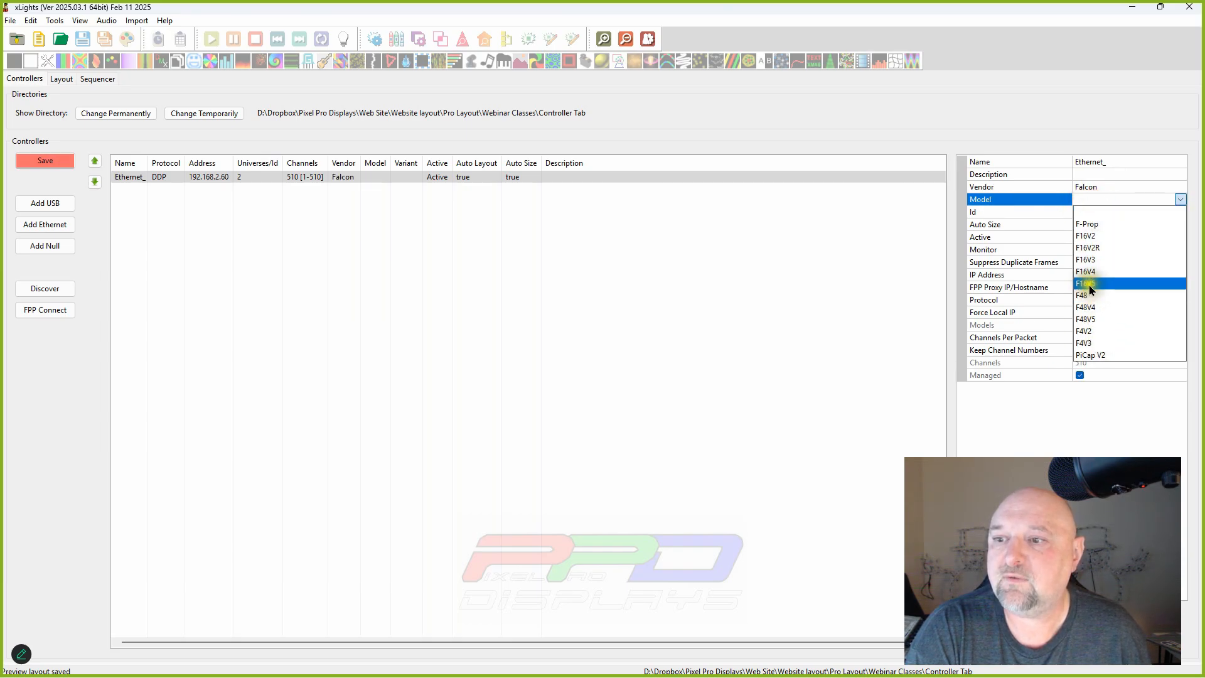
{"action": "left_click", "coordinate": [1089, 266]}
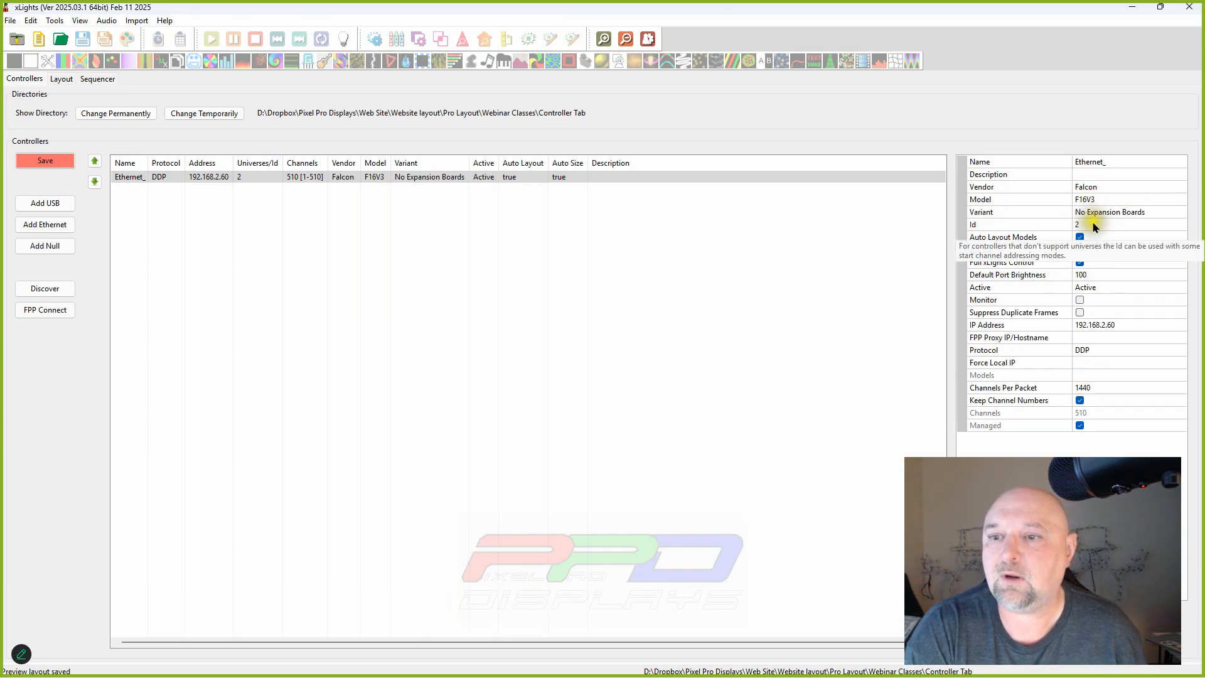
Set the Falcon F16V3 controller's Id to 1
{"action": "left_click", "coordinate": [1123, 224]}
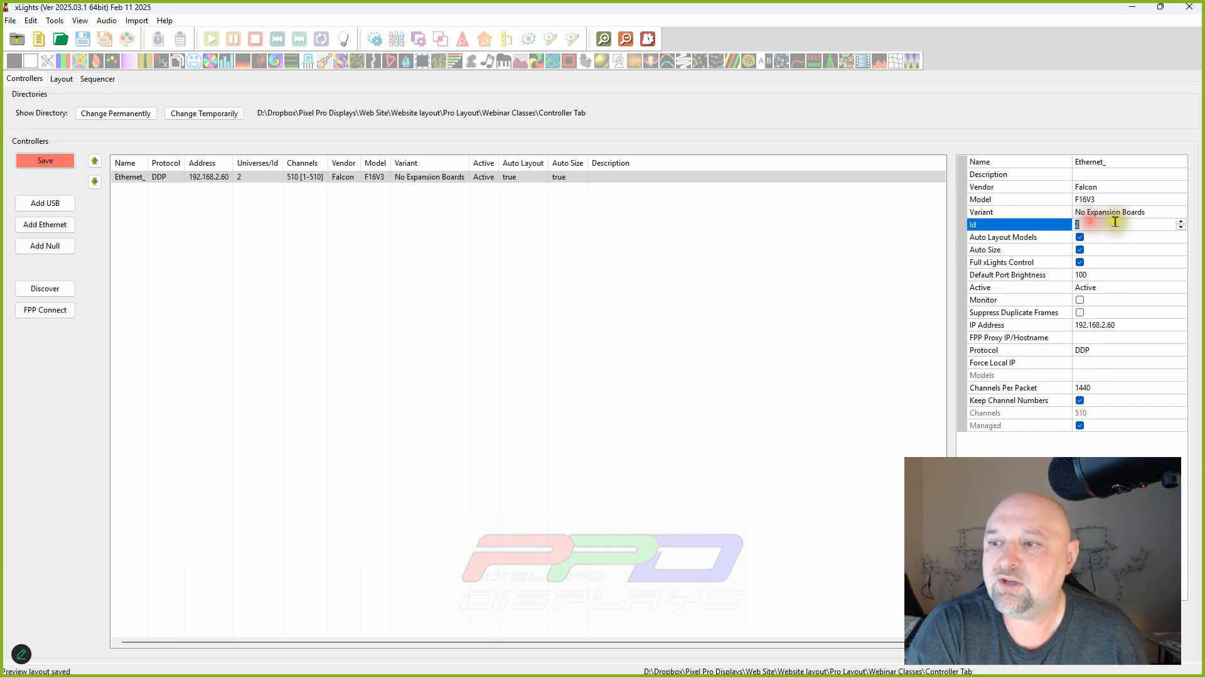
{"action": "left_click", "coordinate": [1182, 221]}
{"action": "left_click", "coordinate": [1182, 227]}
{"action": "left_click", "coordinate": [1182, 228]}
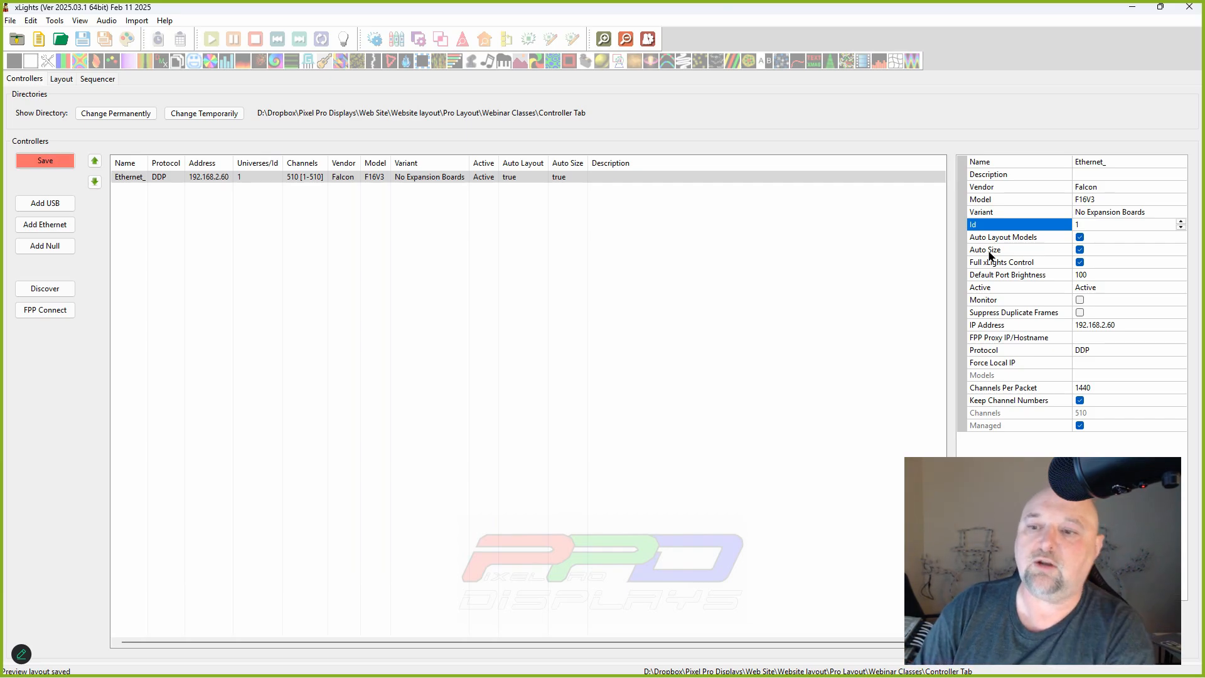
Examine the Ethernet controller's Default Port Brightness and the choices for its Active setting, keeping Active selected
{"action": "mouse_move", "coordinate": [1102, 255]}
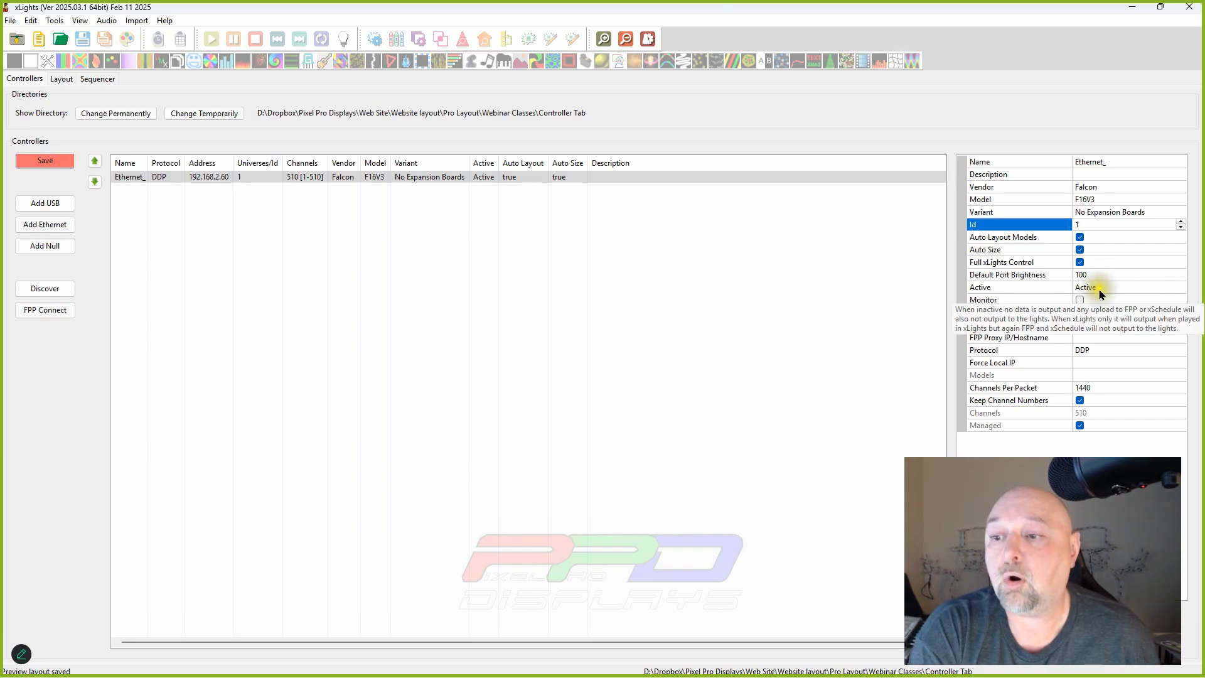
{"action": "left_click", "coordinate": [1102, 275]}
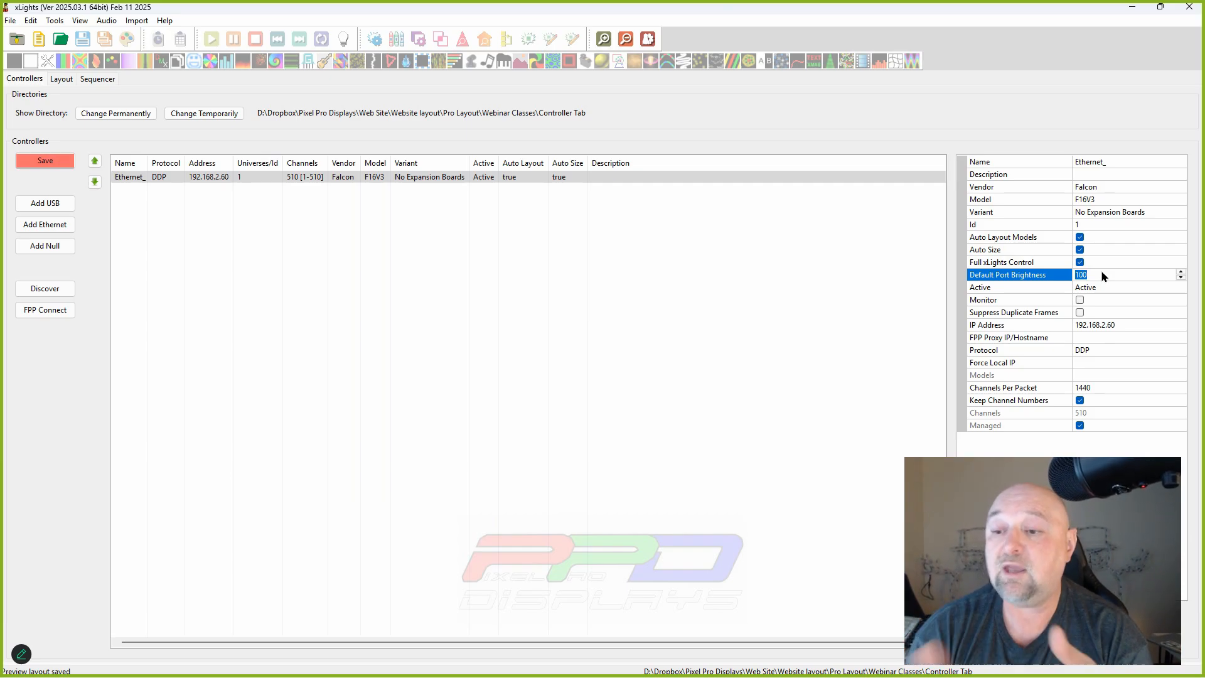
{"action": "left_click", "coordinate": [1098, 287]}
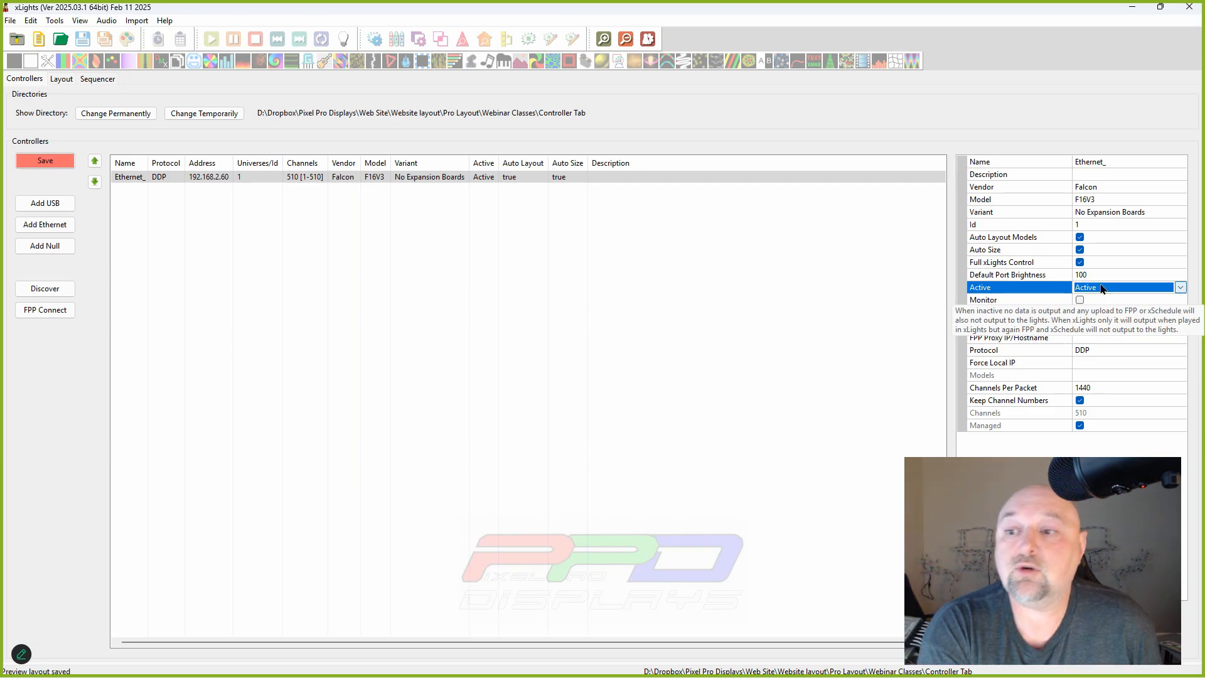
{"action": "left_click", "coordinate": [1108, 287]}
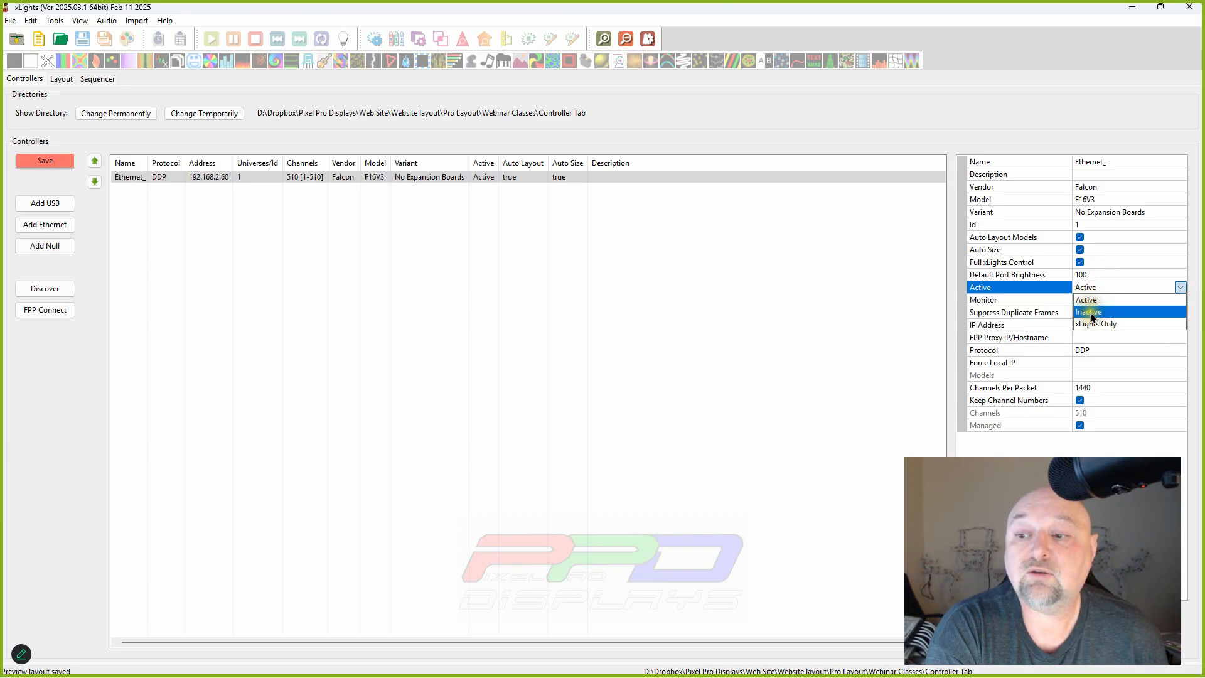
{"action": "left_click", "coordinate": [1083, 299]}
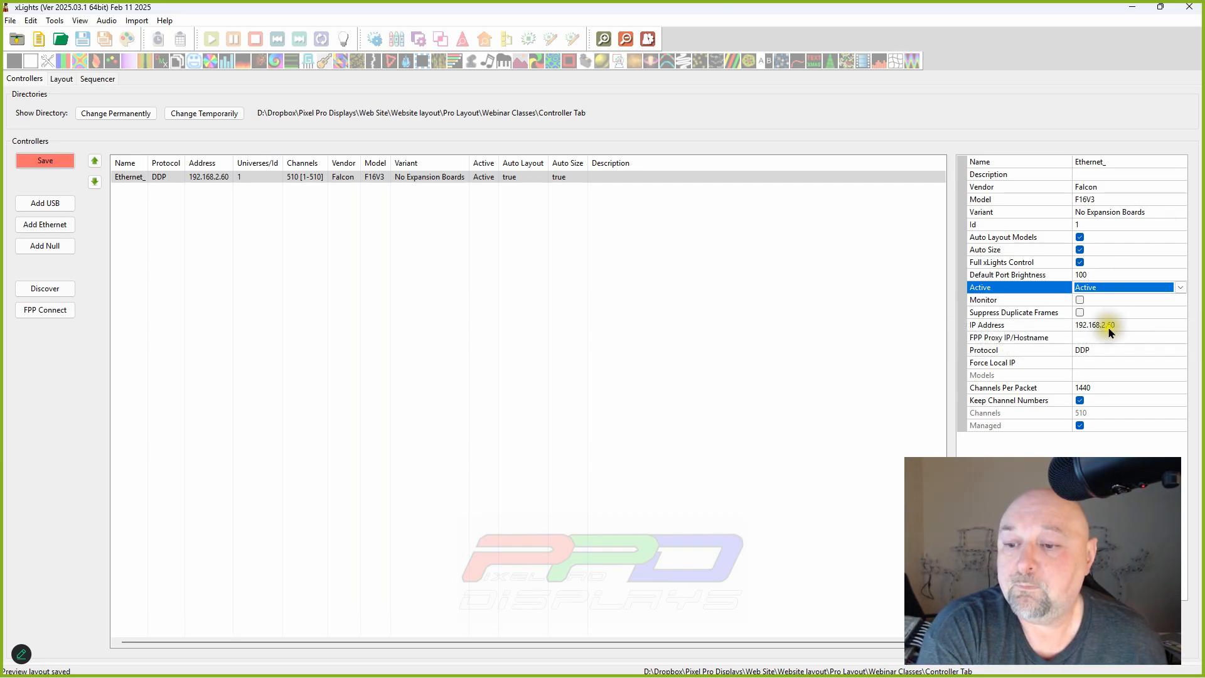
Set the Ethernet controller's Force Local IP to 192.168.2.1
{"action": "left_click", "coordinate": [1094, 364]}
{"action": "left_click", "coordinate": [1094, 366]}
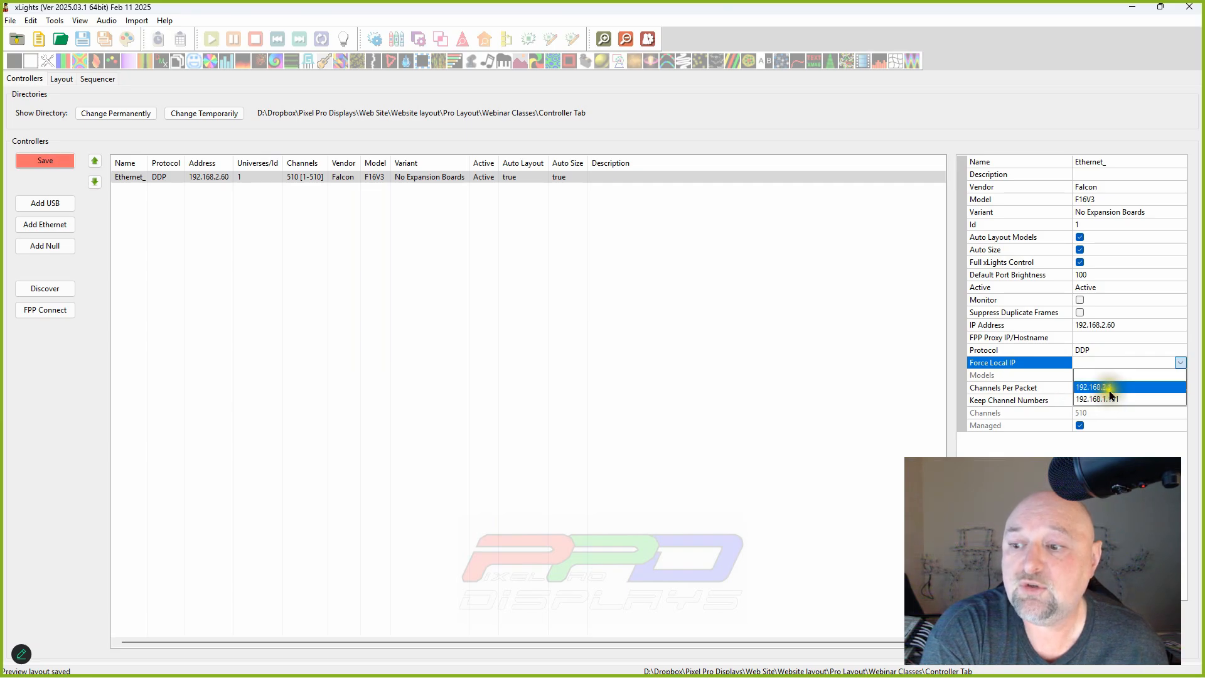
{"action": "left_click", "coordinate": [1092, 390]}
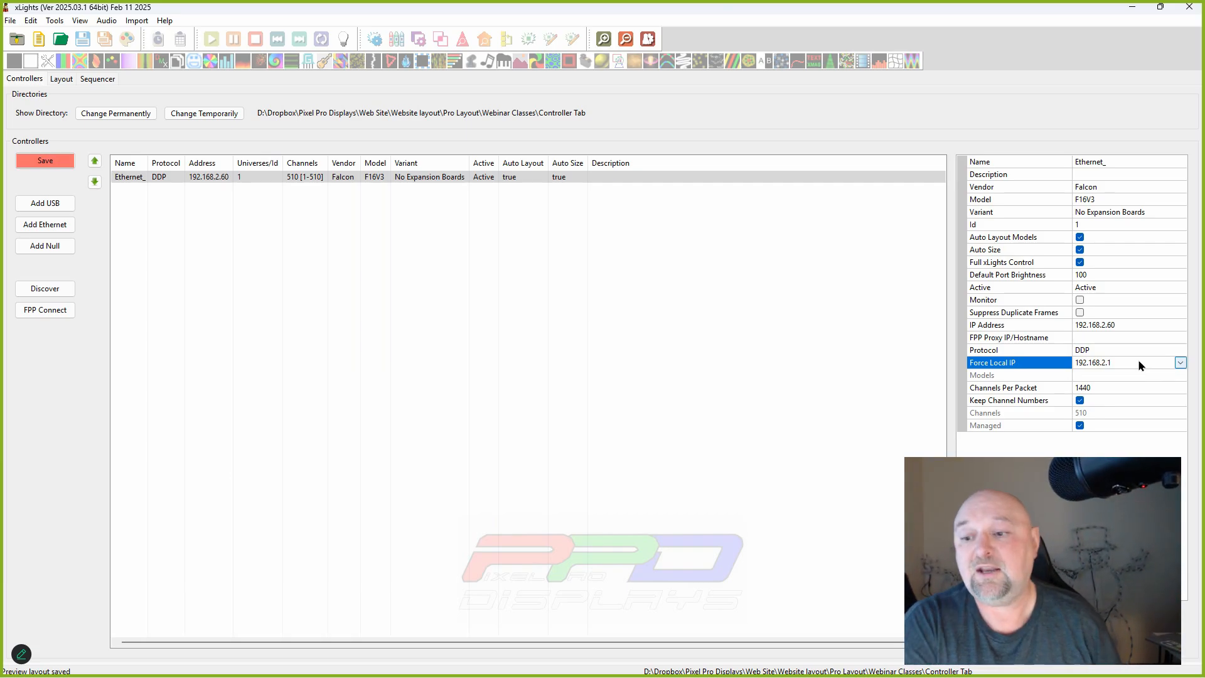
Examine the Ethernet controller's Models, Channels Per Packet and Channels properties along with its entry in the controller list
{"action": "left_click", "coordinate": [1103, 375]}
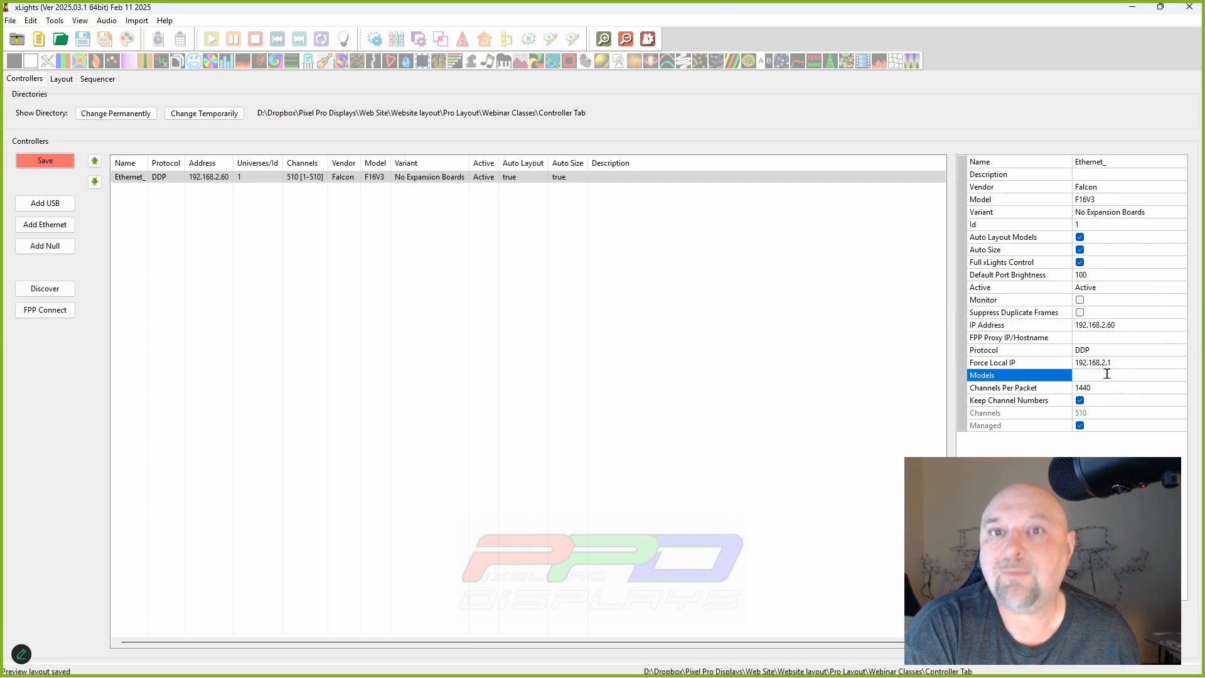
{"action": "left_click", "coordinate": [982, 388]}
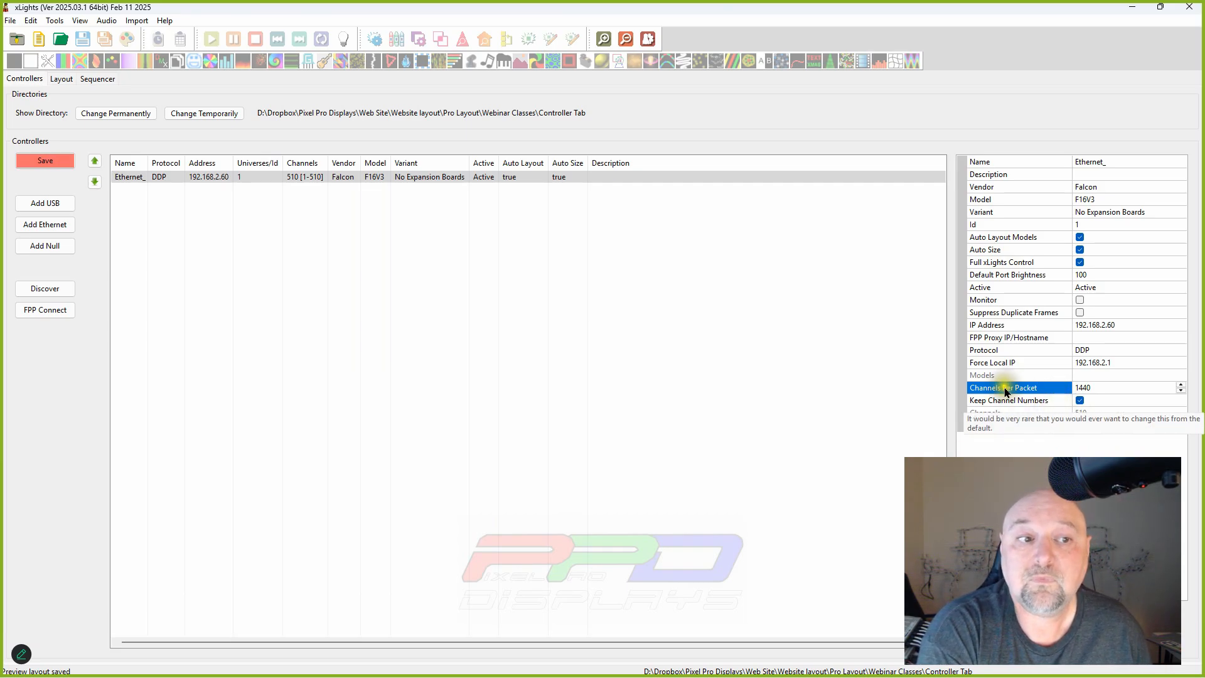
{"action": "left_click", "coordinate": [261, 178]}
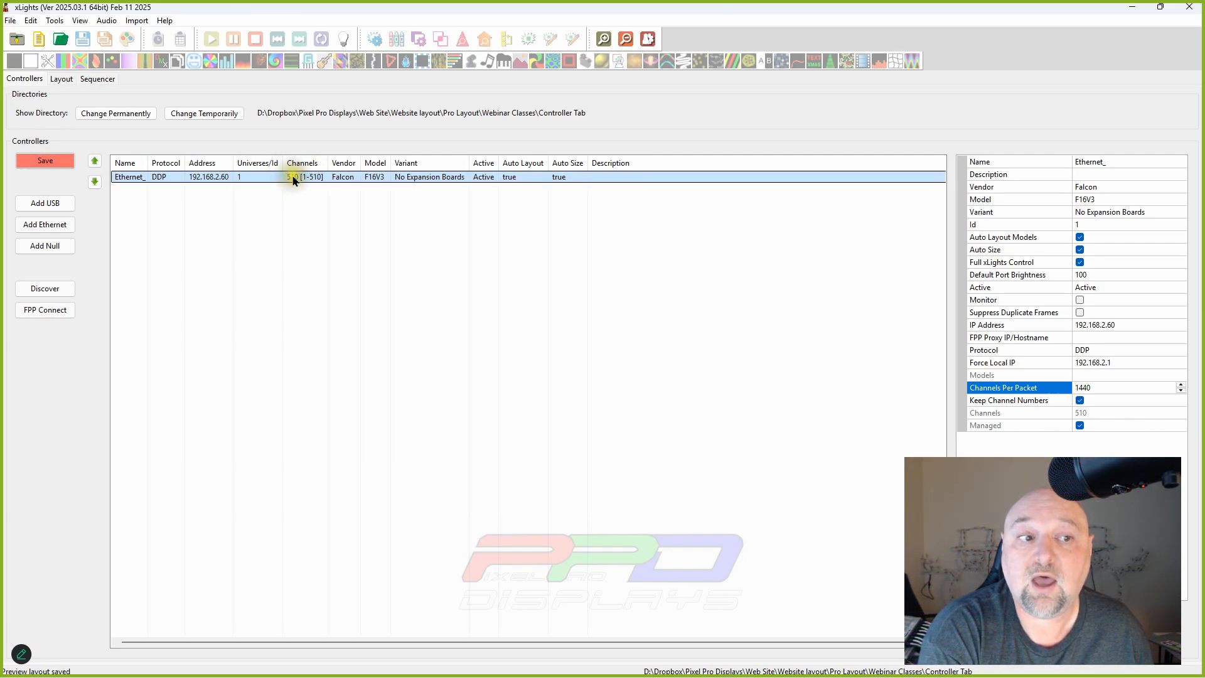
{"action": "left_click", "coordinate": [346, 188]}
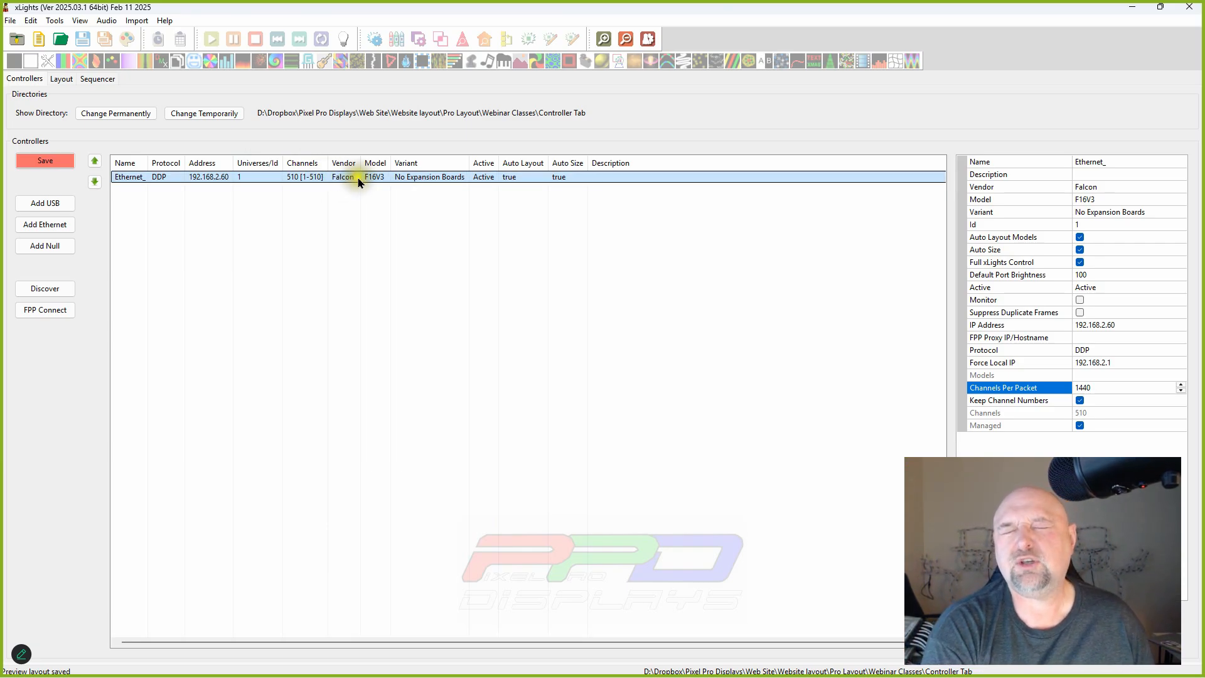
{"action": "left_click", "coordinate": [347, 187]}
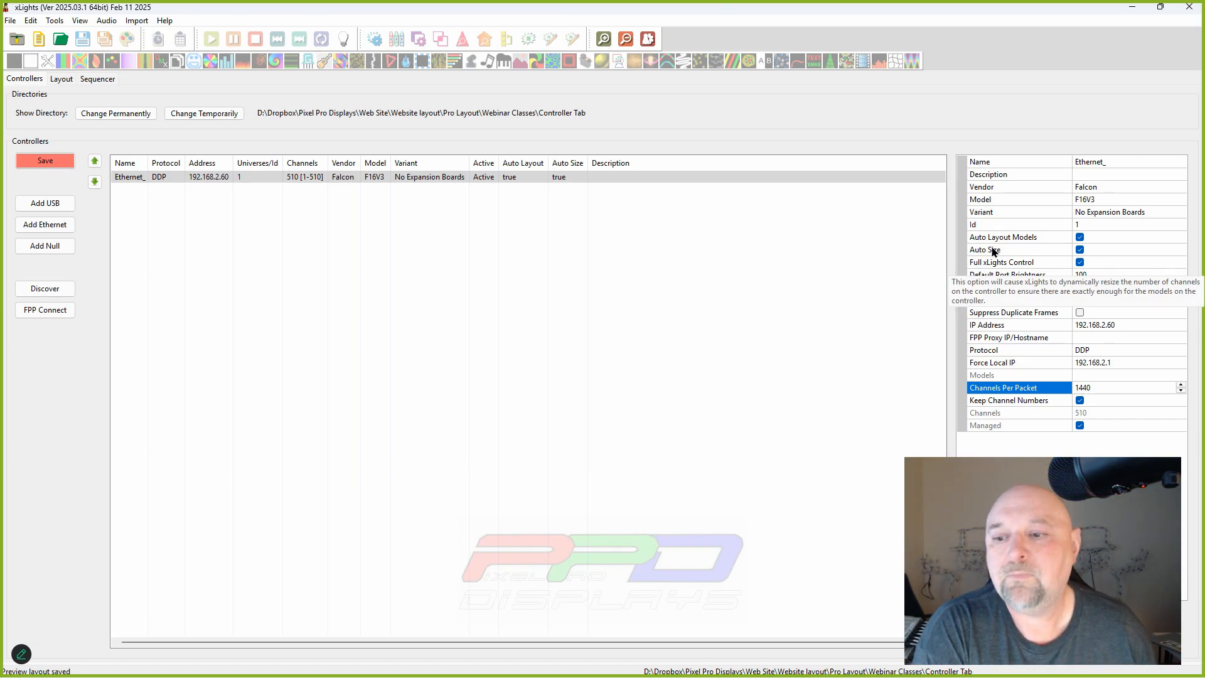
{"action": "left_click", "coordinate": [1105, 413]}
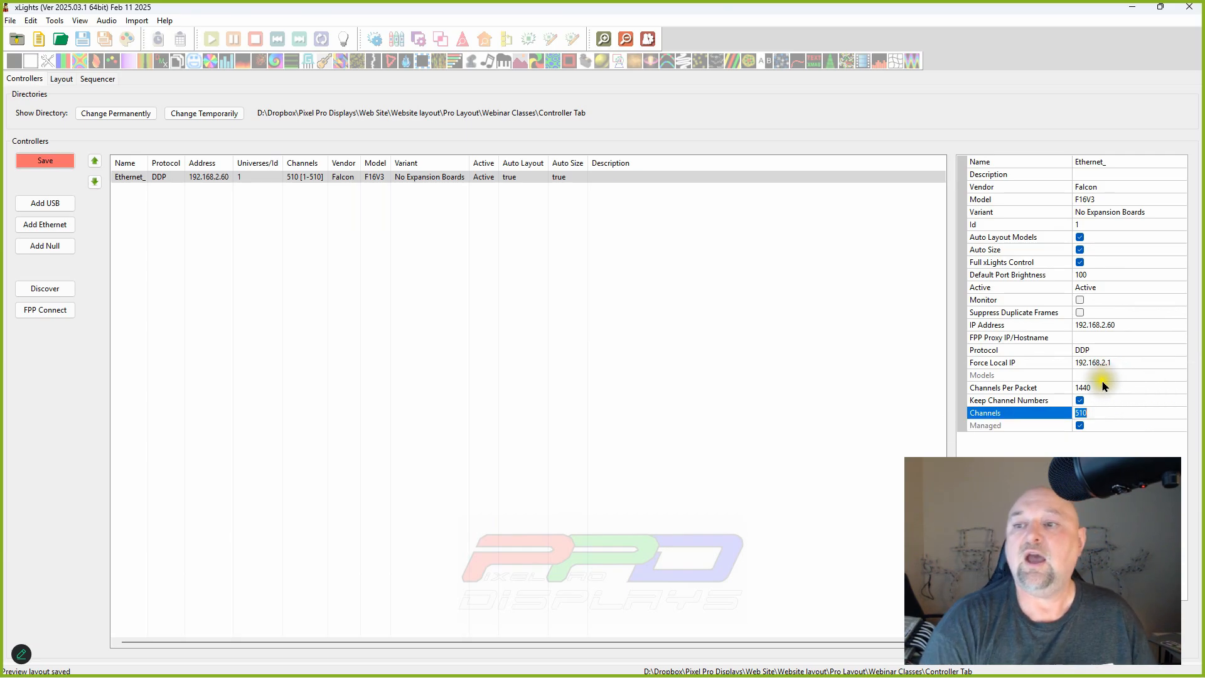
Clear the Ethernet controller's model and vendor so that both are blank
{"action": "left_click", "coordinate": [1107, 199]}
{"action": "left_click", "coordinate": [1105, 201]}
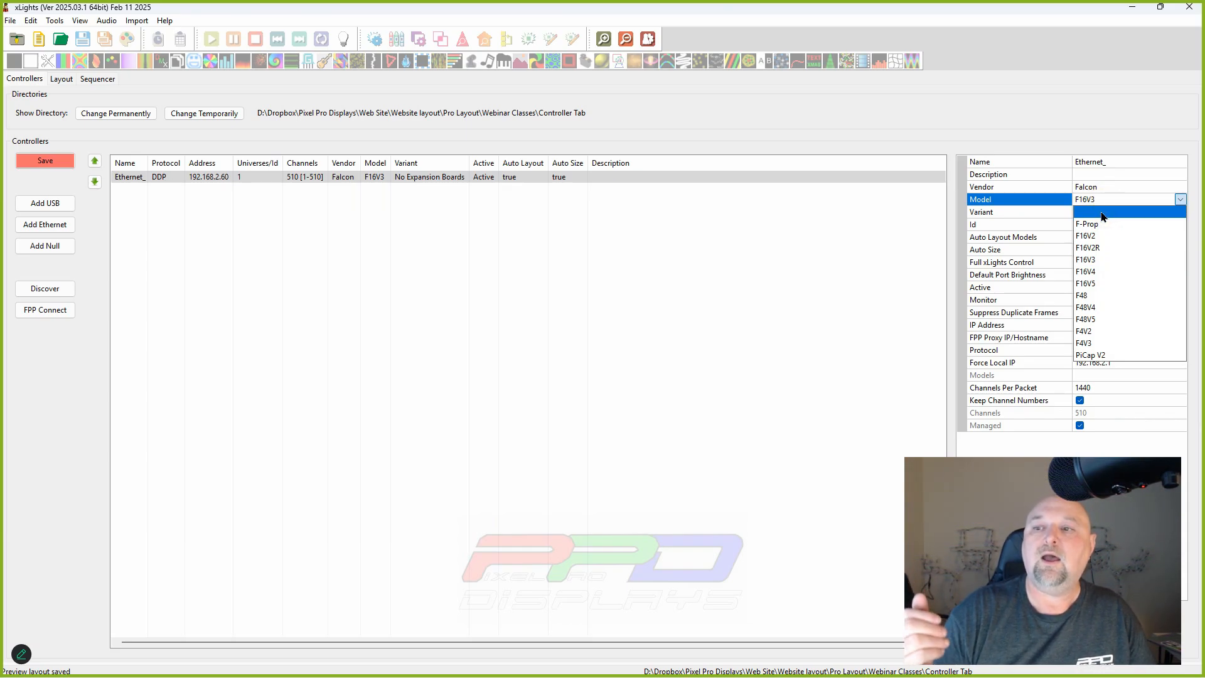
{"action": "left_click", "coordinate": [1103, 213]}
{"action": "left_click", "coordinate": [1090, 188]}
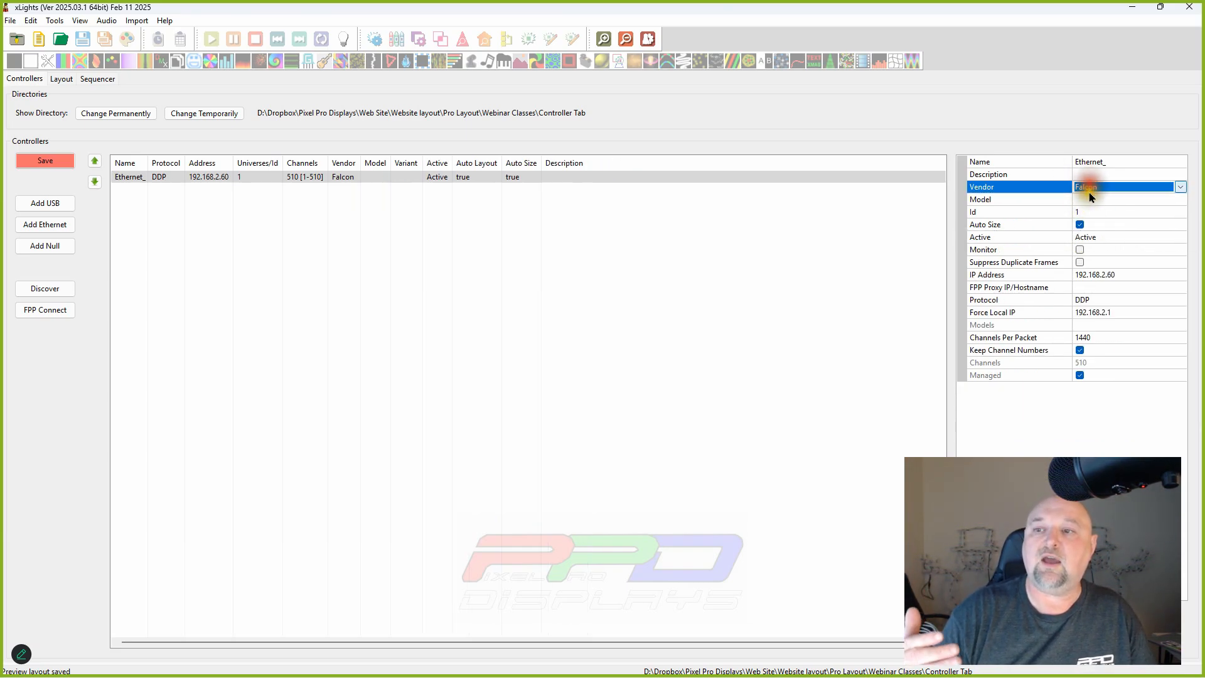
{"action": "left_click", "coordinate": [1089, 195]}
{"action": "left_click", "coordinate": [1088, 193]}
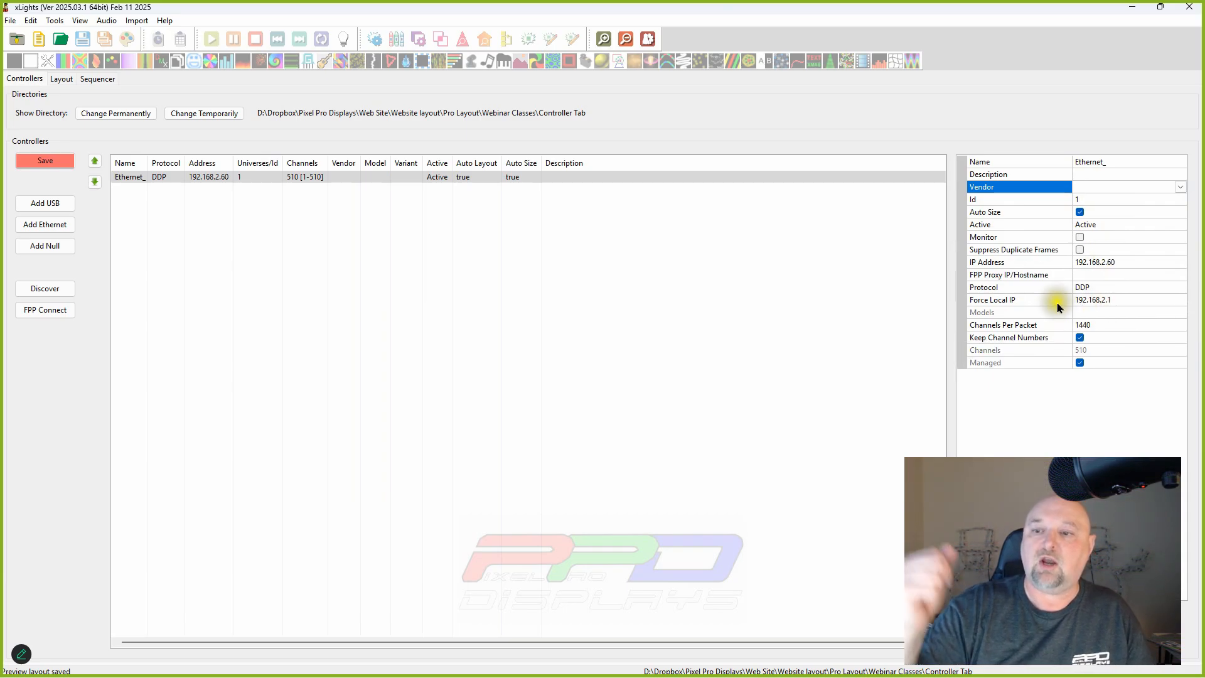
Disable and re-enable Keep Channel Numbers for the Ethernet controller, and check whether its Channels and Managed properties can be edited
{"action": "left_click", "coordinate": [1077, 338]}
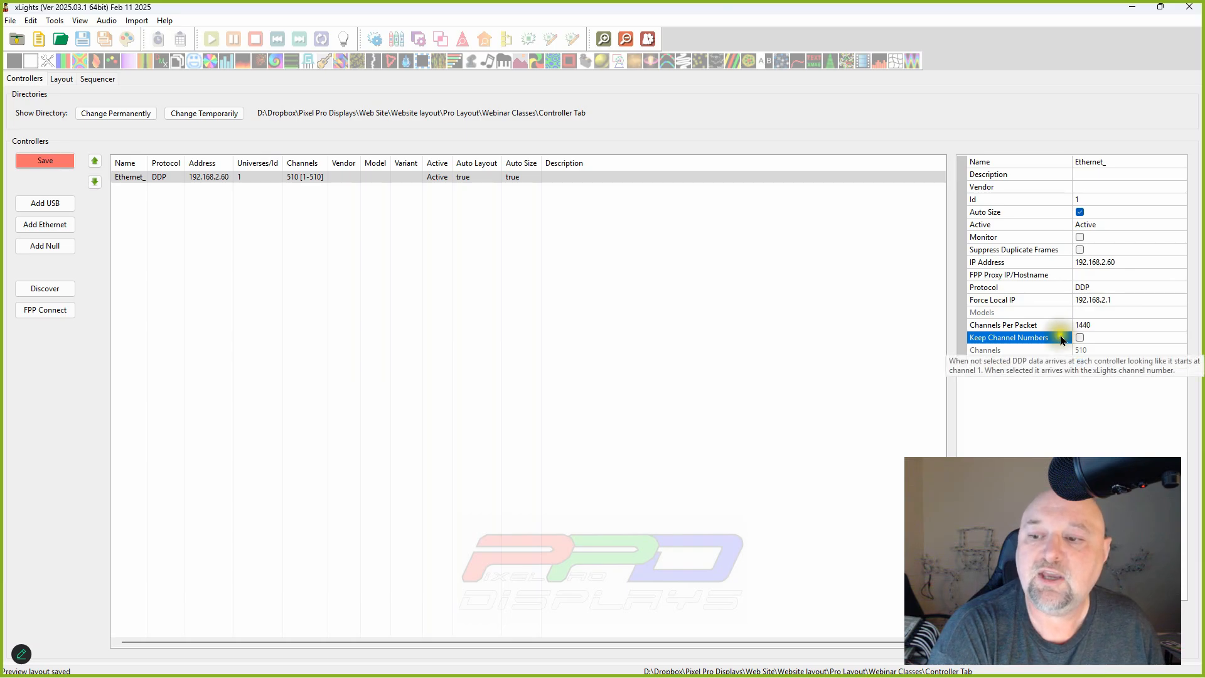
{"action": "left_click", "coordinate": [1081, 339]}
{"action": "left_click", "coordinate": [1103, 351]}
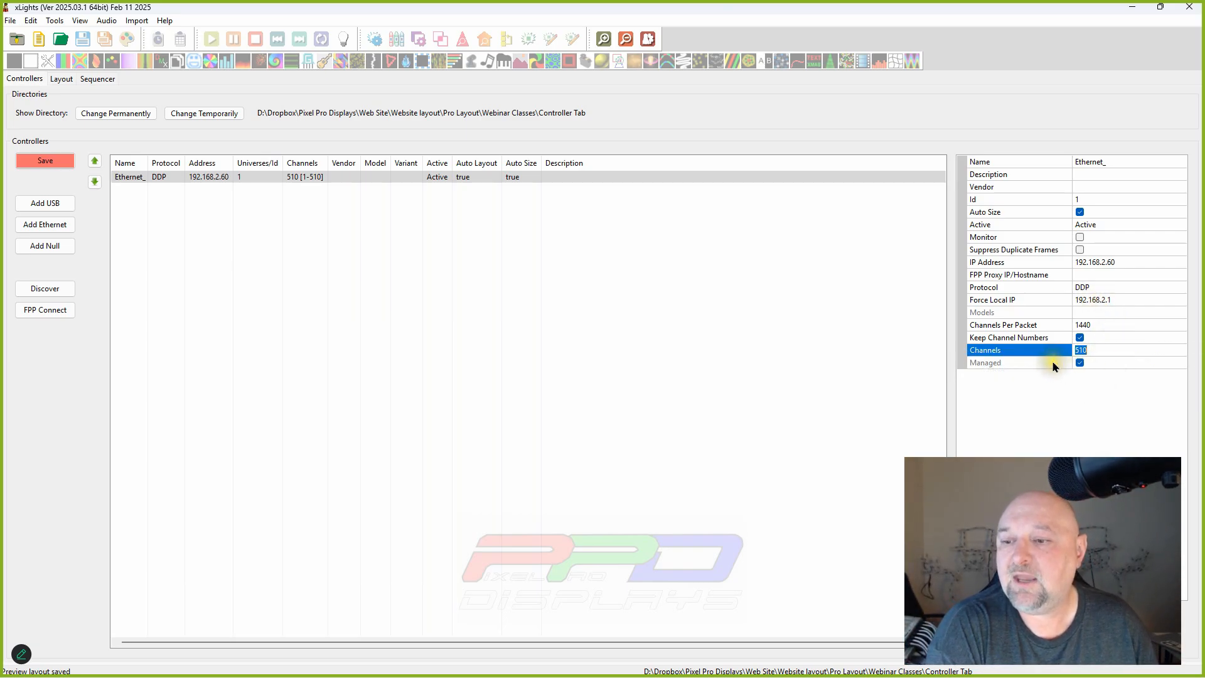
{"action": "left_click", "coordinate": [1079, 363]}
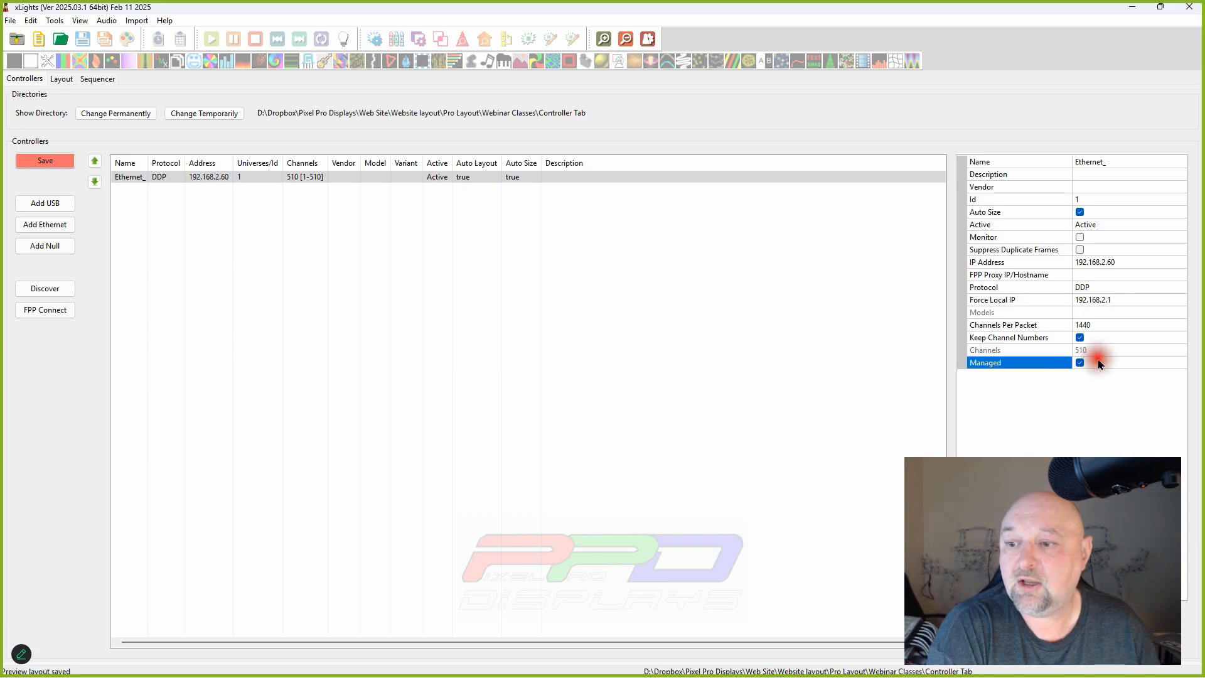
{"action": "left_click", "coordinate": [1079, 363]}
{"action": "left_click", "coordinate": [1079, 363]}
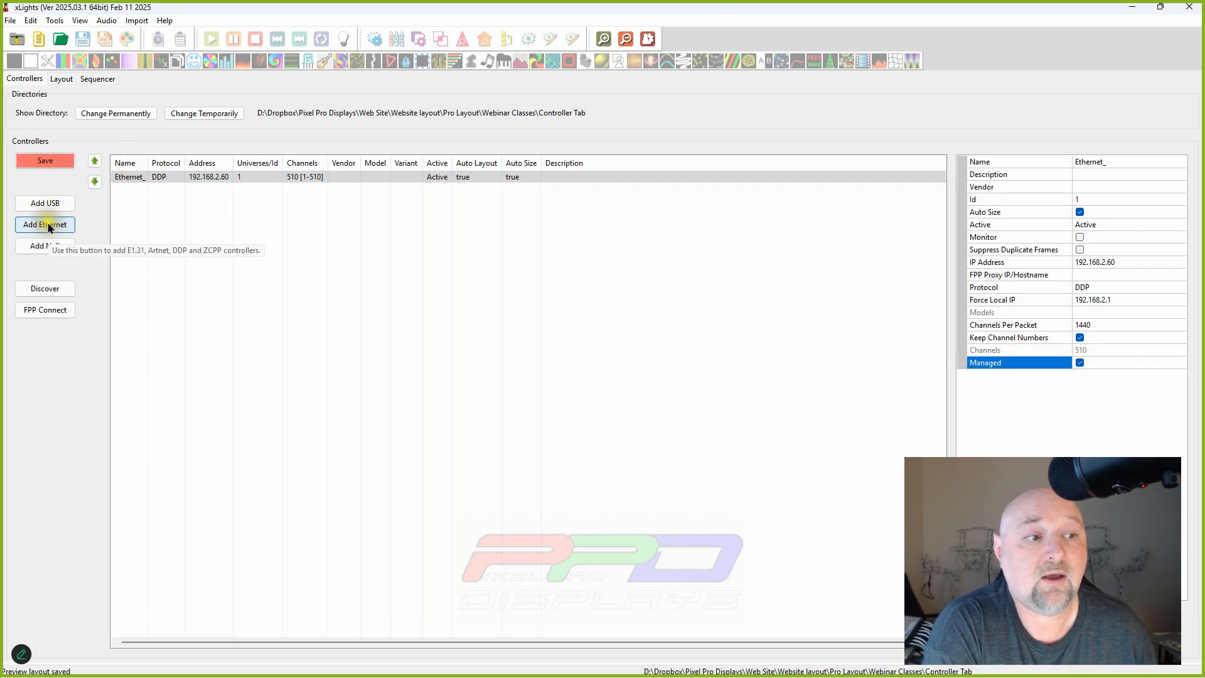
Delete the Ethernet controller from the controller list and confirm the deletion
{"action": "left_click", "coordinate": [138, 177]}
{"action": "right_click", "coordinate": [138, 177]}
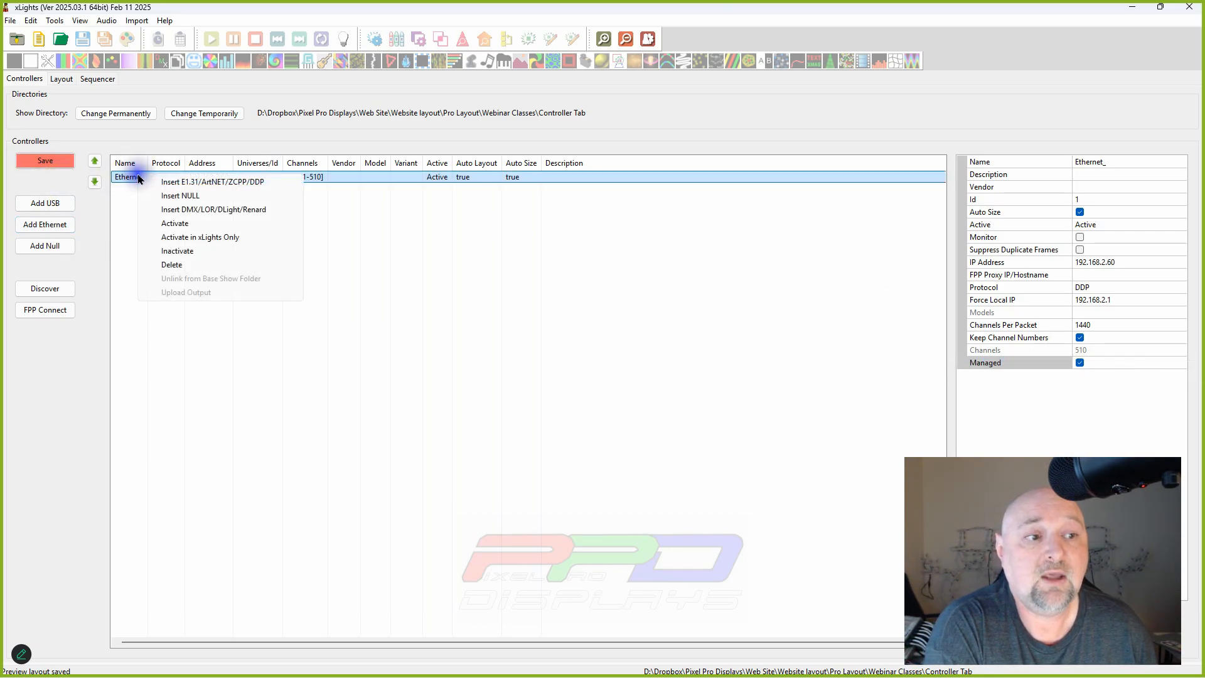
{"action": "left_click", "coordinate": [171, 266]}
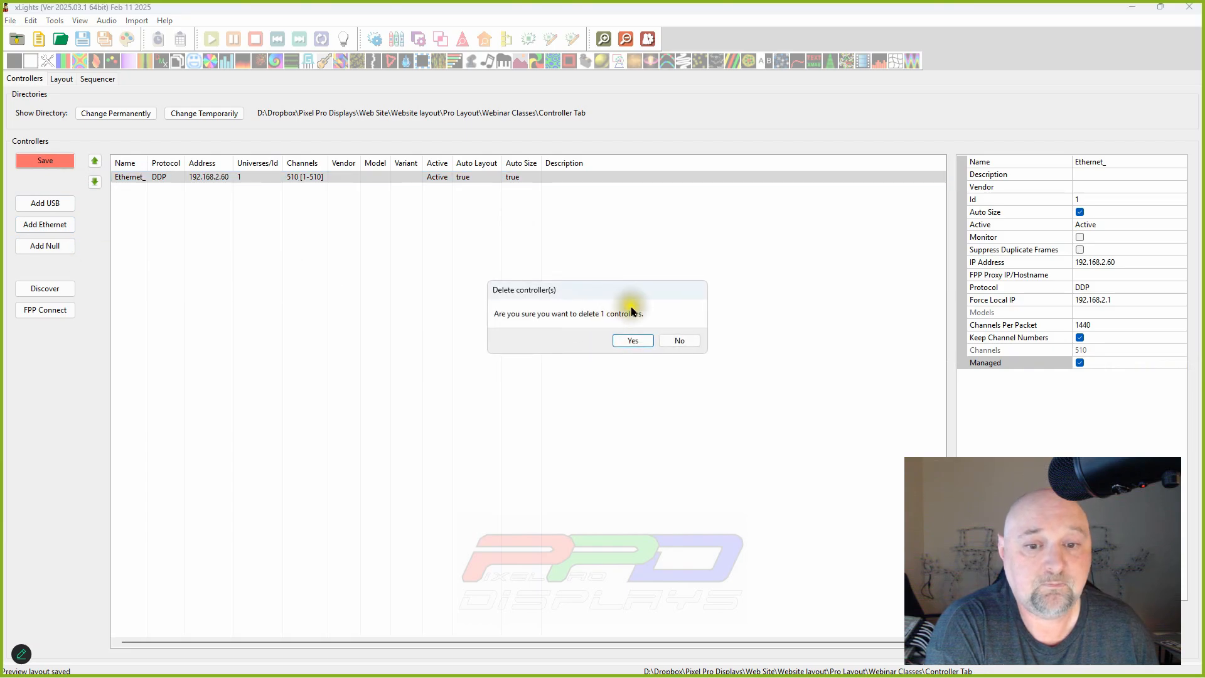
{"action": "left_click", "coordinate": [637, 342]}
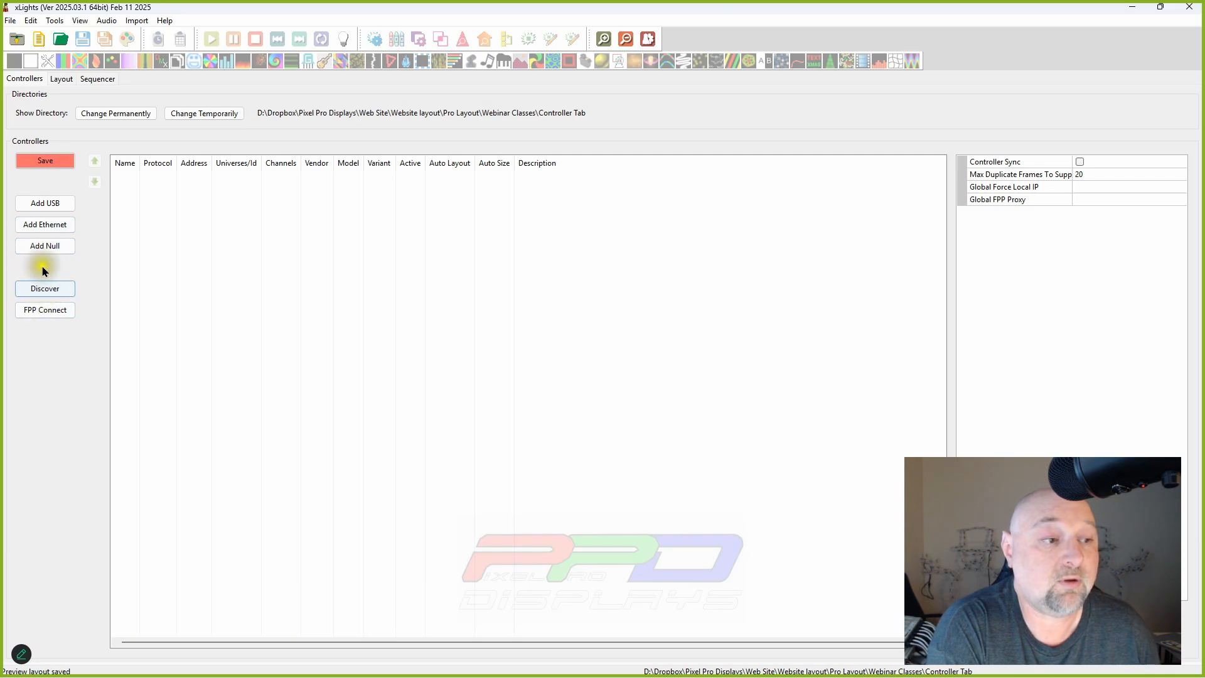
Add a Null controller to the show and select it in the controller list
{"action": "left_click", "coordinate": [42, 249]}
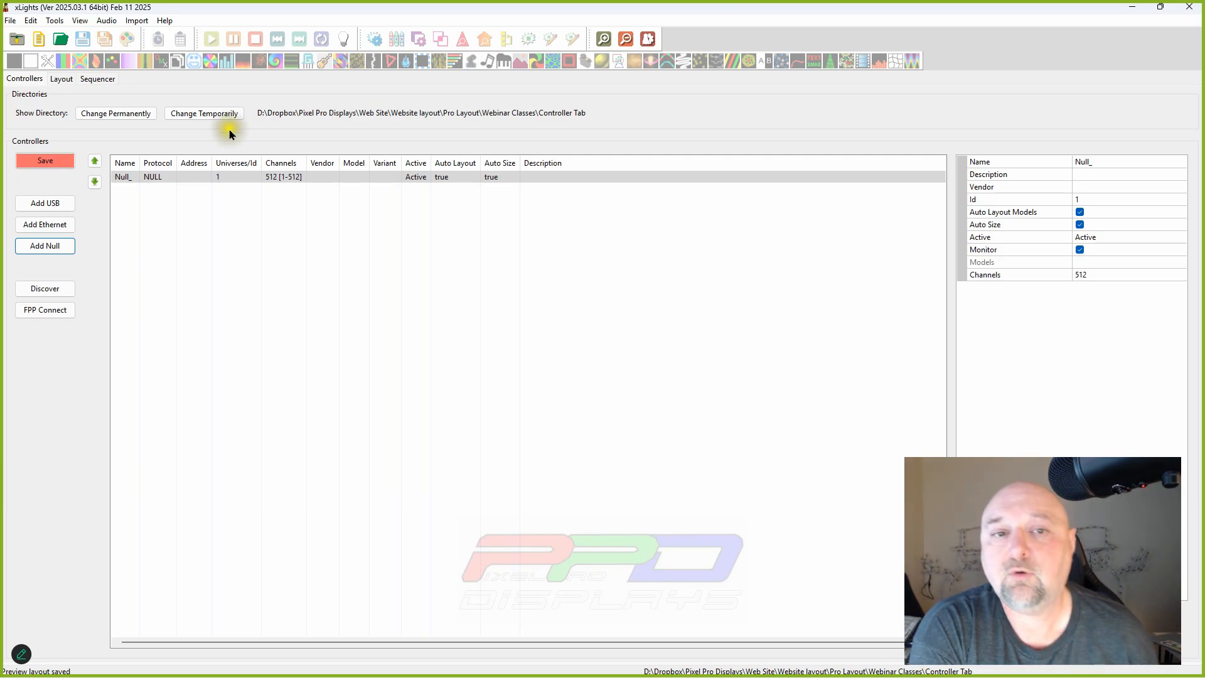
{"action": "left_click", "coordinate": [239, 181]}
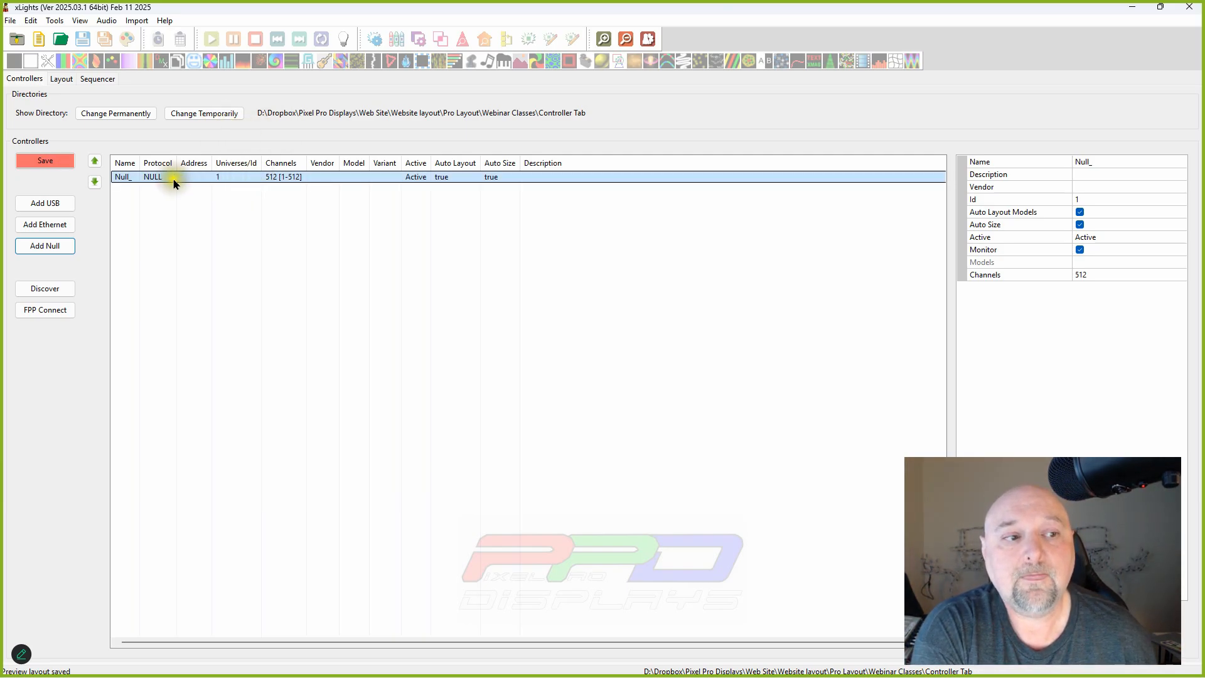
{"action": "left_click", "coordinate": [438, 184]}
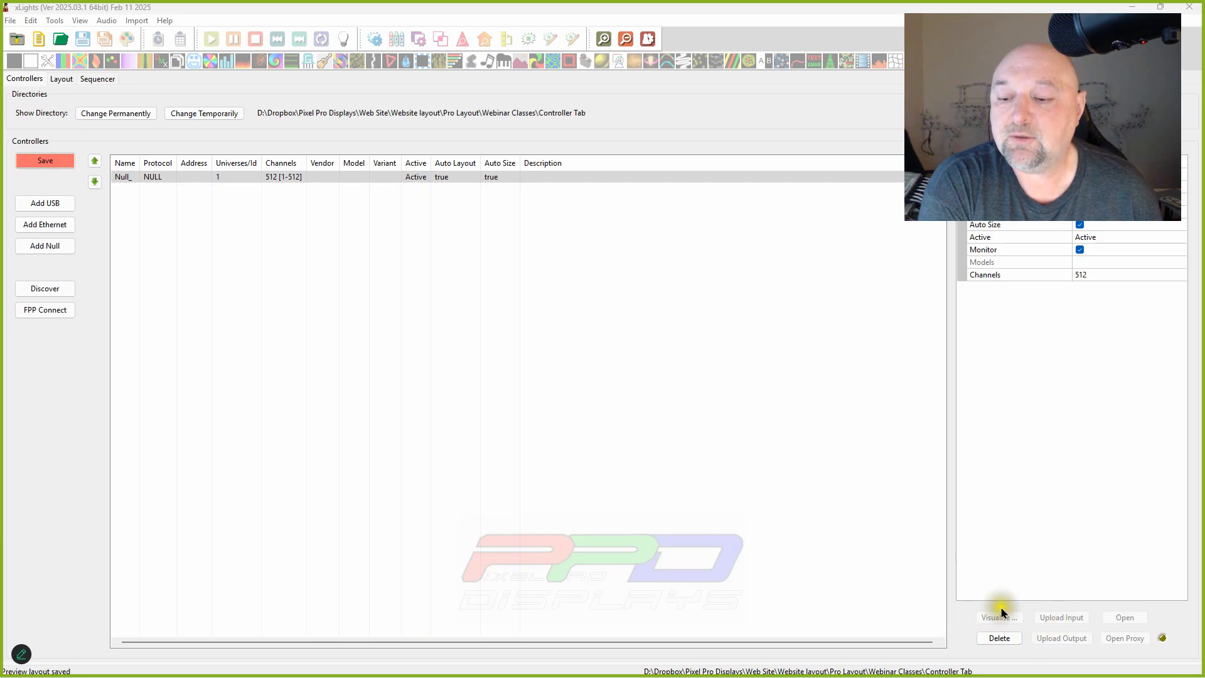
Check which actions are available for the selected Null controller, including Visualise, Upload Input, Upload Output and Delete
{"action": "left_click", "coordinate": [149, 179]}
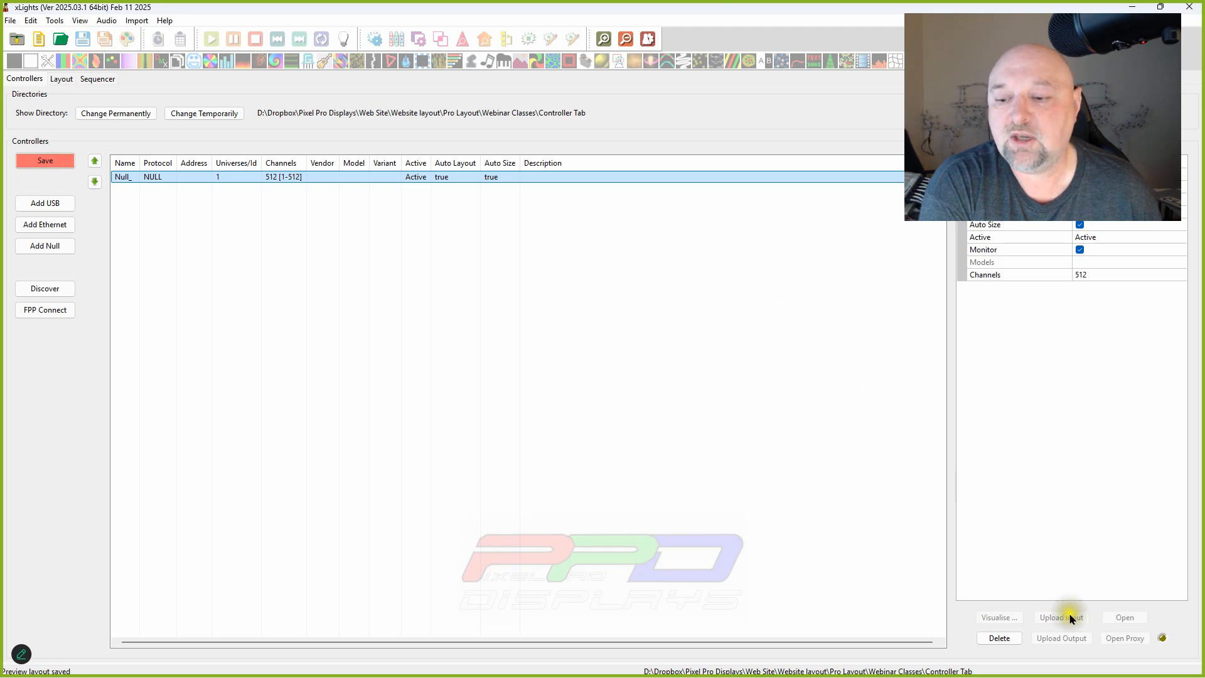
{"action": "left_click", "coordinate": [1017, 620]}
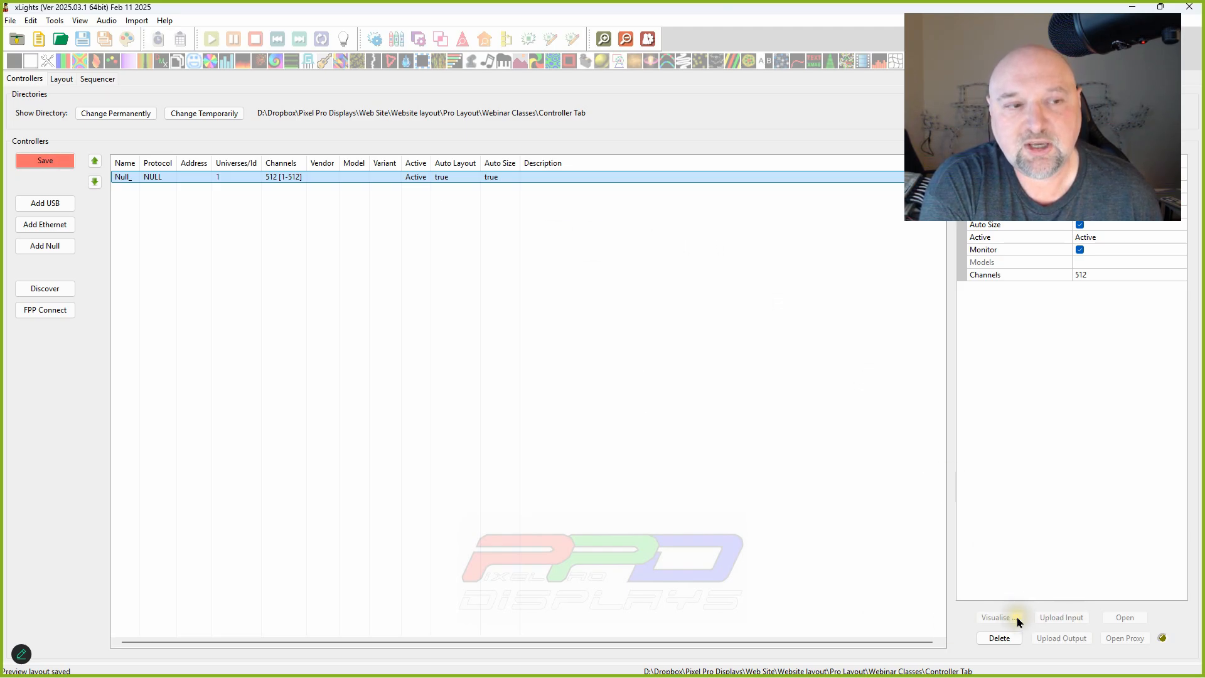
{"action": "left_click", "coordinate": [1015, 620]}
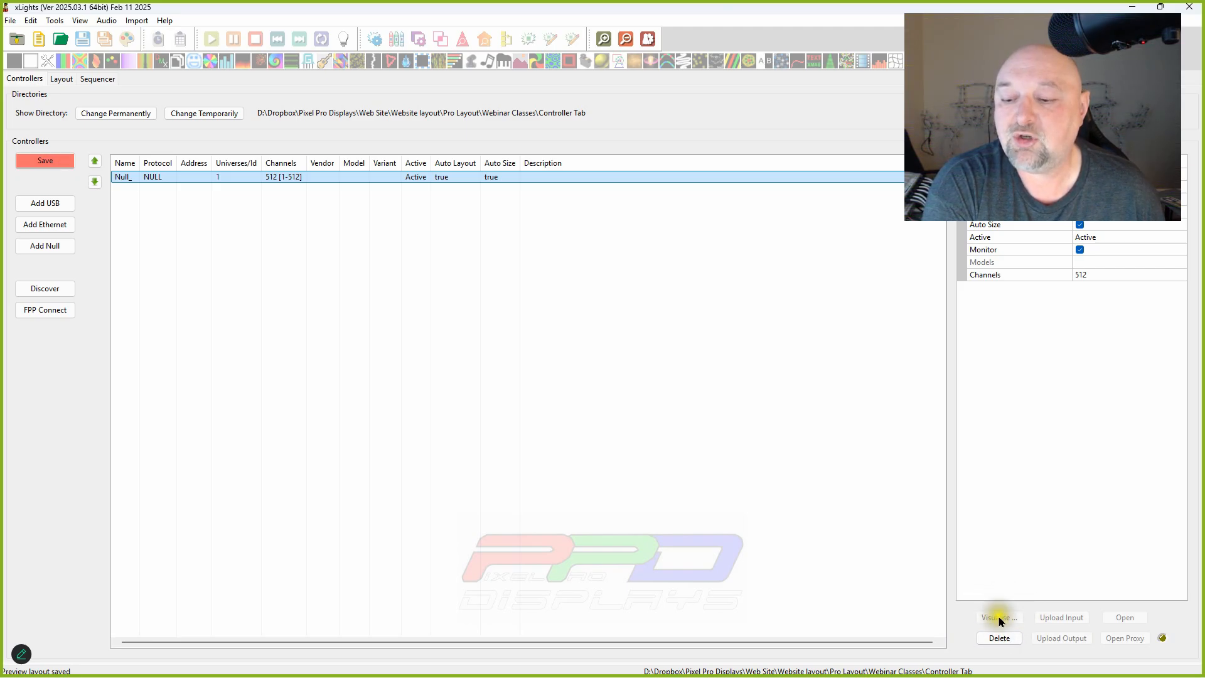
{"action": "left_click", "coordinate": [245, 178]}
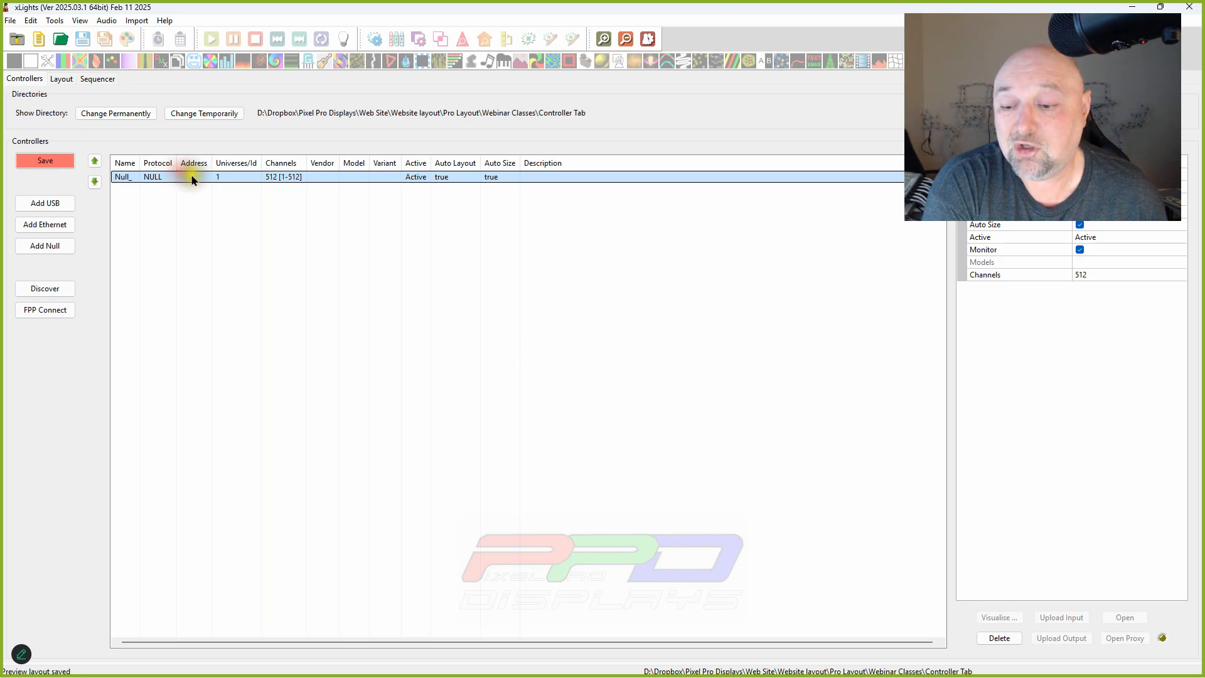
{"action": "left_click", "coordinate": [1004, 638]}
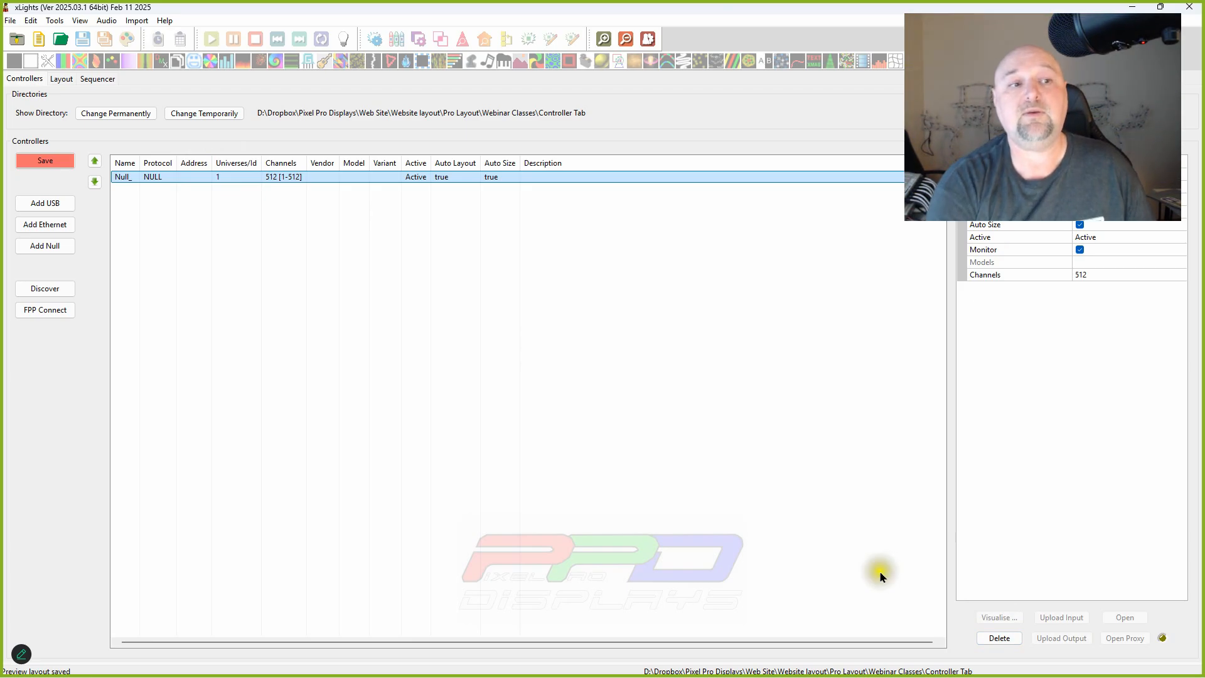
Delete the Null controller from the controller list and confirm the deletion
{"action": "left_click", "coordinate": [260, 180]}
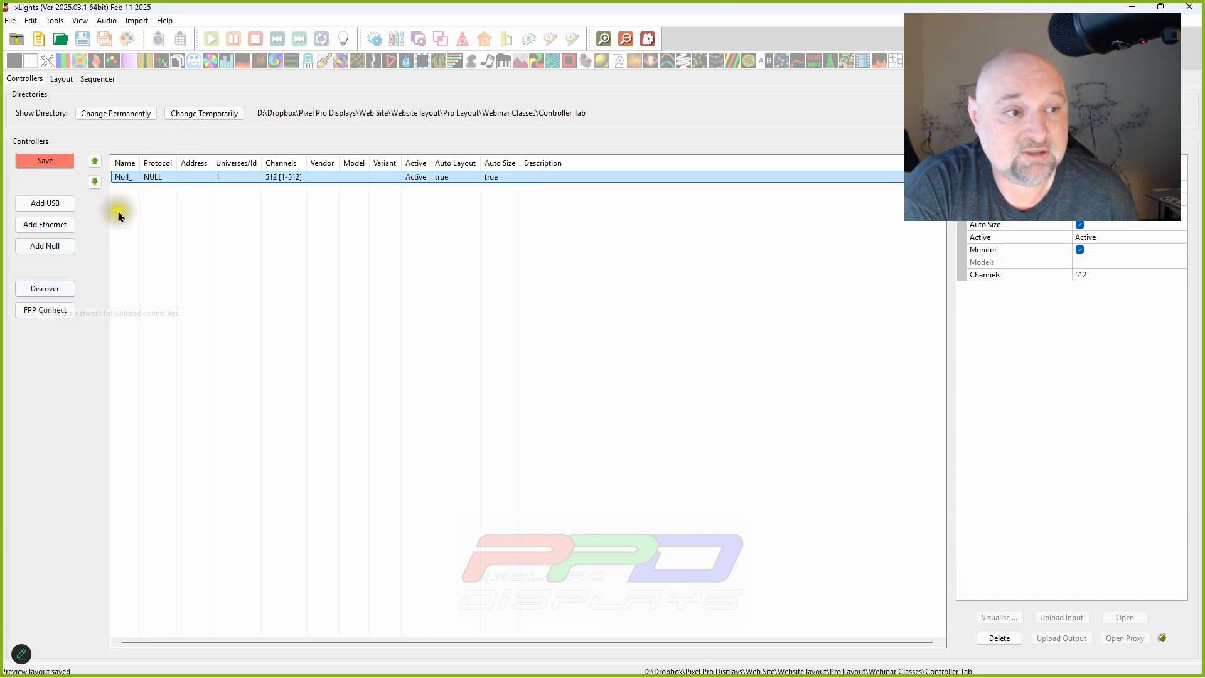
{"action": "right_click", "coordinate": [155, 178]}
{"action": "left_click", "coordinate": [175, 262]}
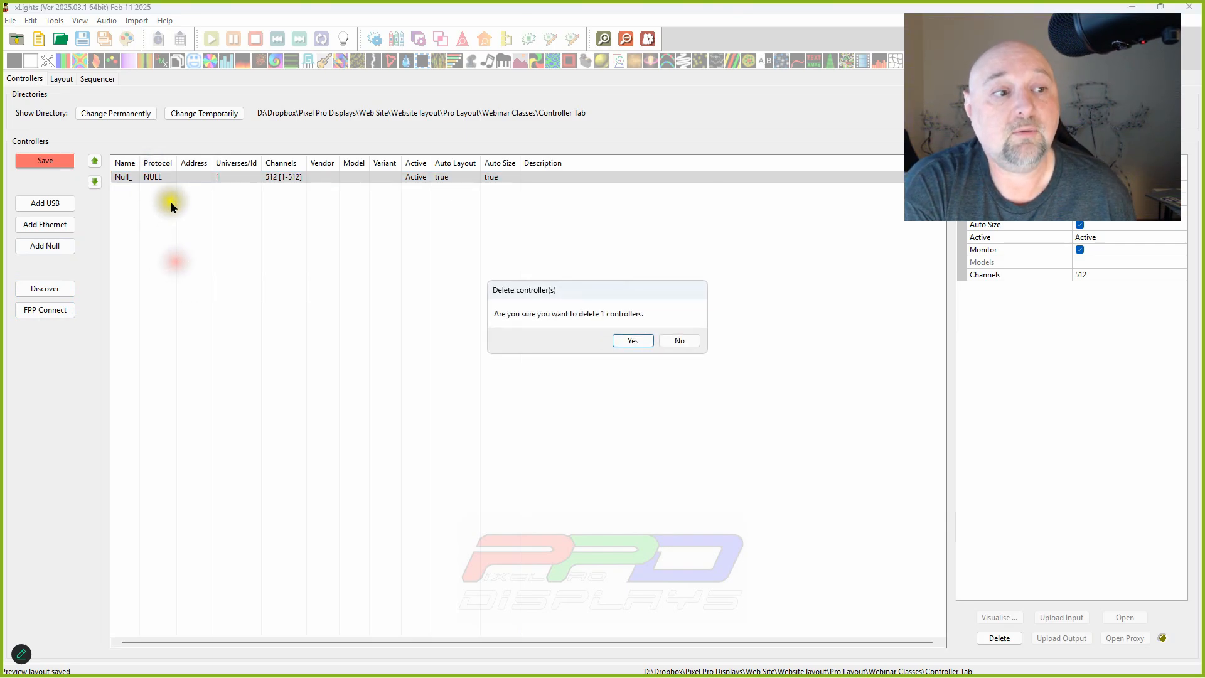
{"action": "left_click", "coordinate": [635, 341]}
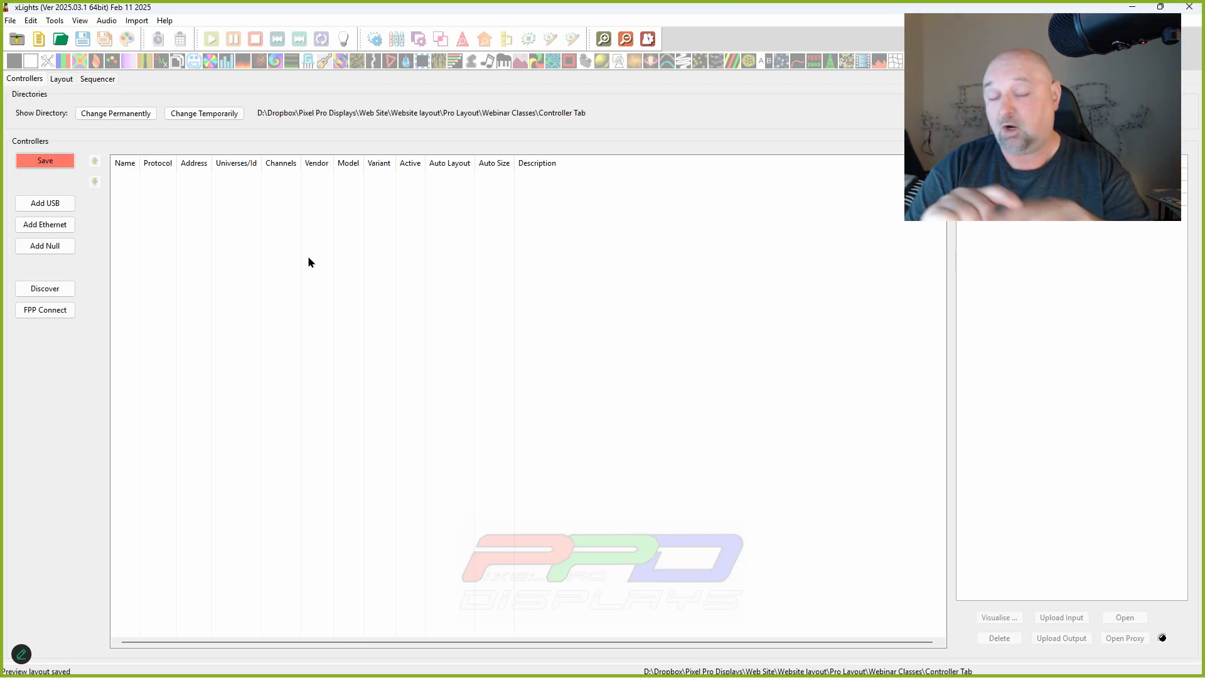
Run a network discovery to add connected controllers to the empty controller list
{"action": "left_click", "coordinate": [42, 294]}
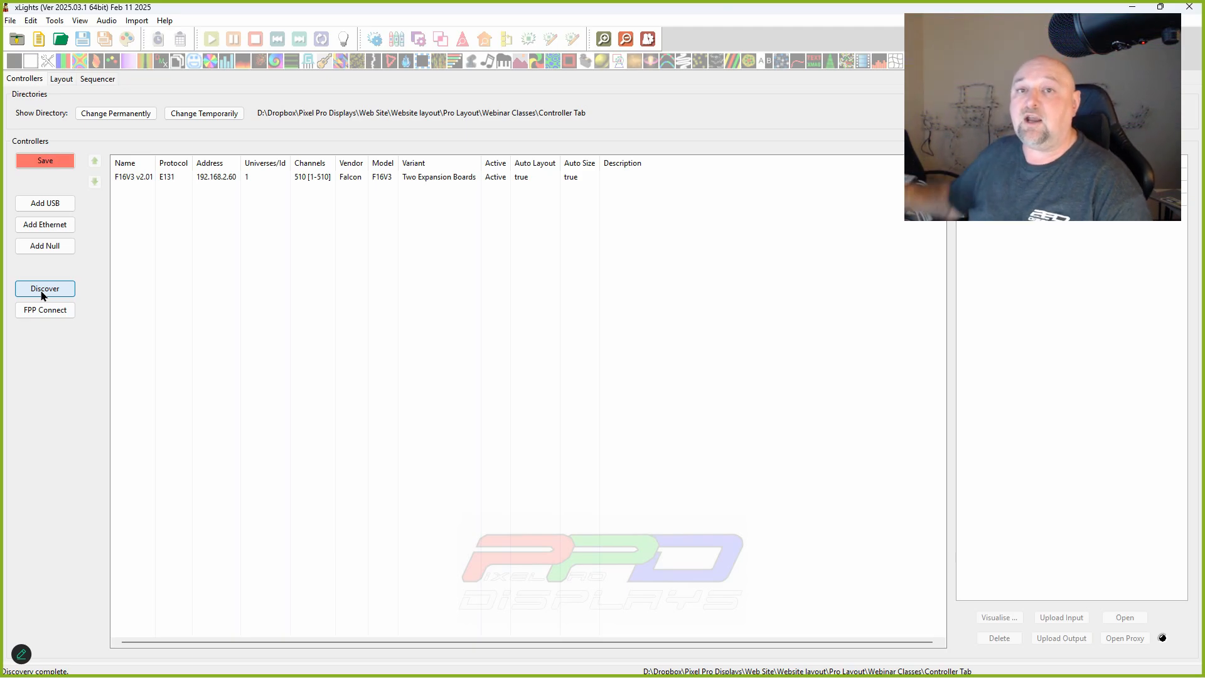
Select the discovered F16V3 v2.01 controller and set its variant to One Expansion Board
{"action": "left_click", "coordinate": [123, 177]}
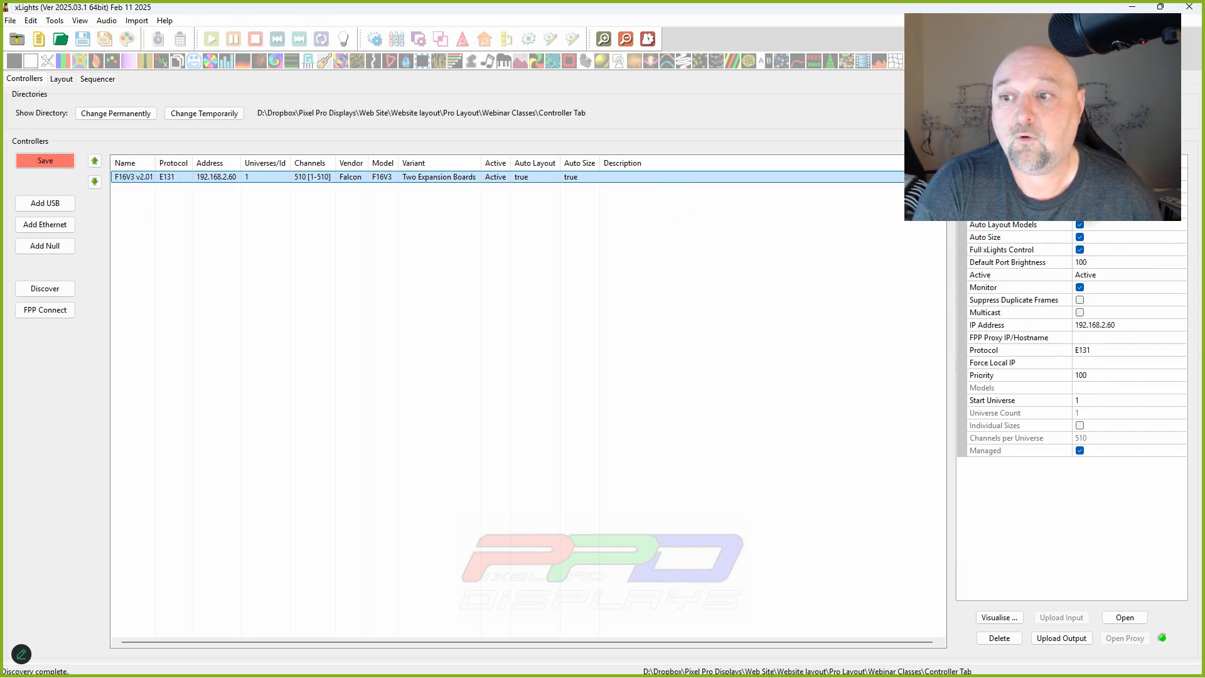
{"action": "left_click", "coordinate": [1089, 215]}
{"action": "left_click", "coordinate": [1090, 215]}
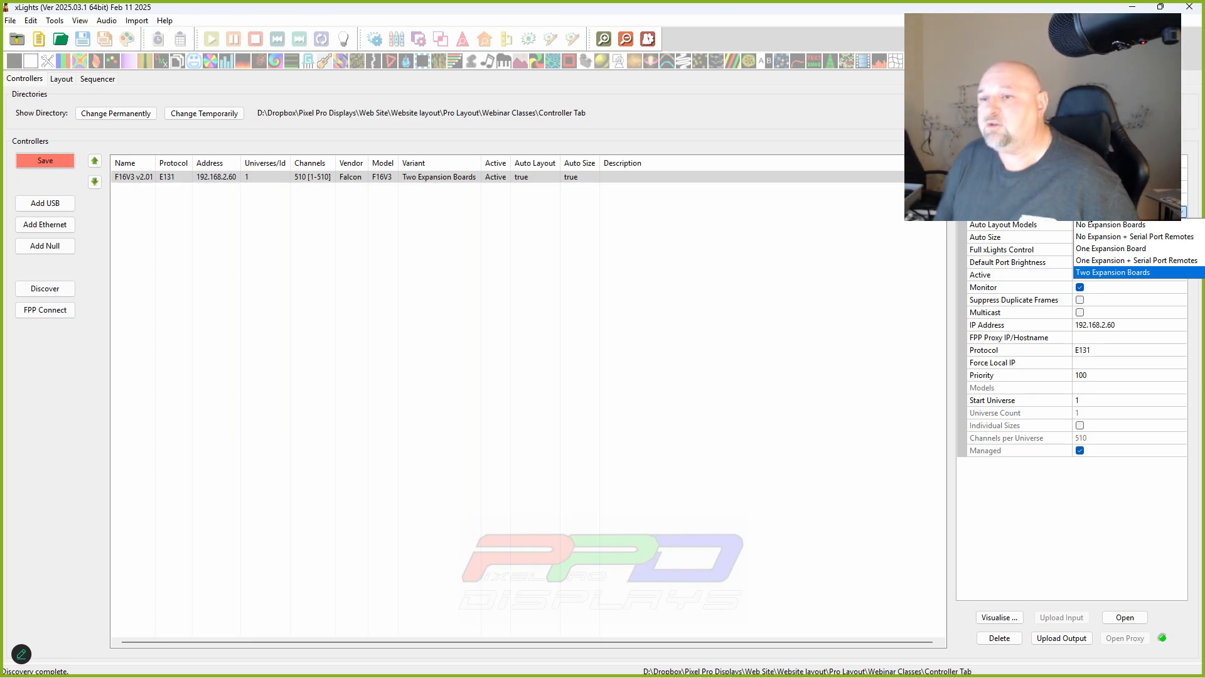
{"action": "left_click", "coordinate": [1091, 249]}
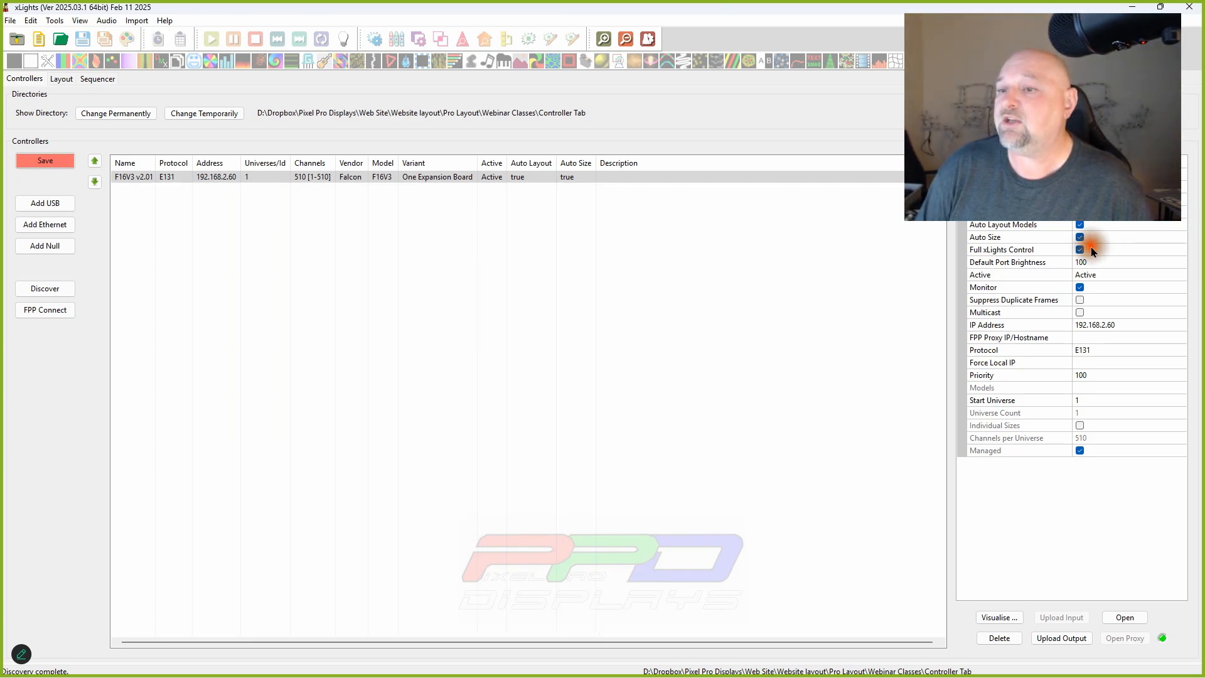
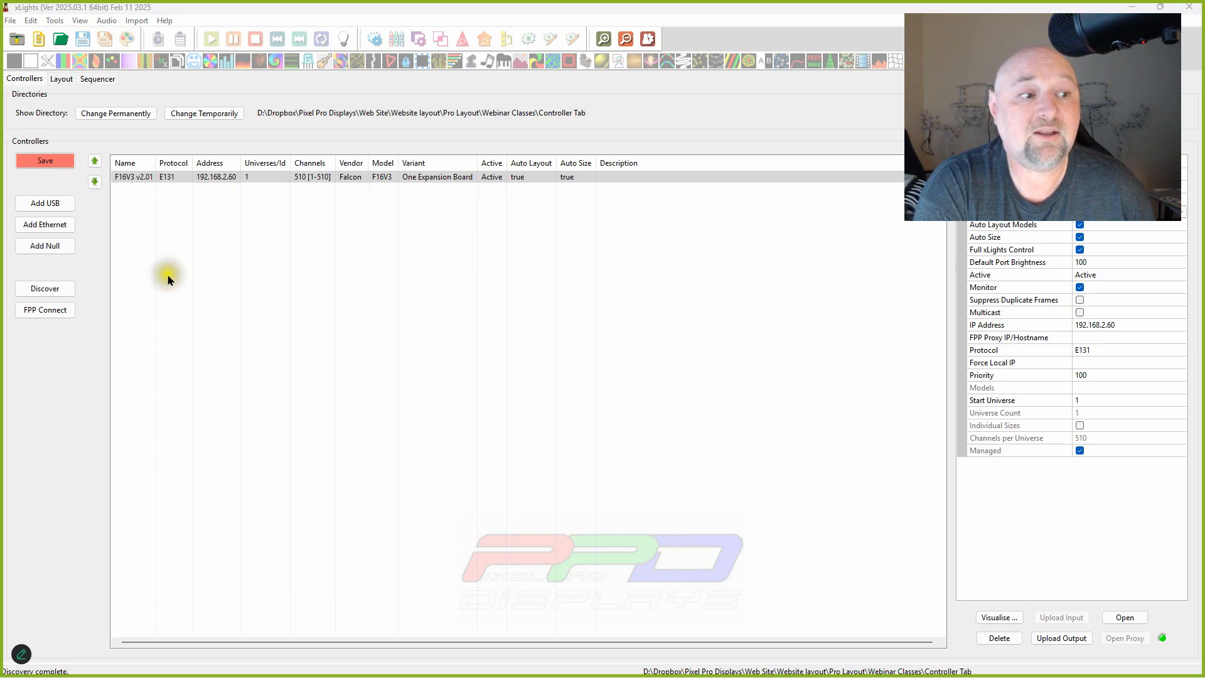
Review the FPP Connect upload window, close it without uploading, and find the same command among the program's tools
{"action": "left_click", "coordinate": [46, 309]}
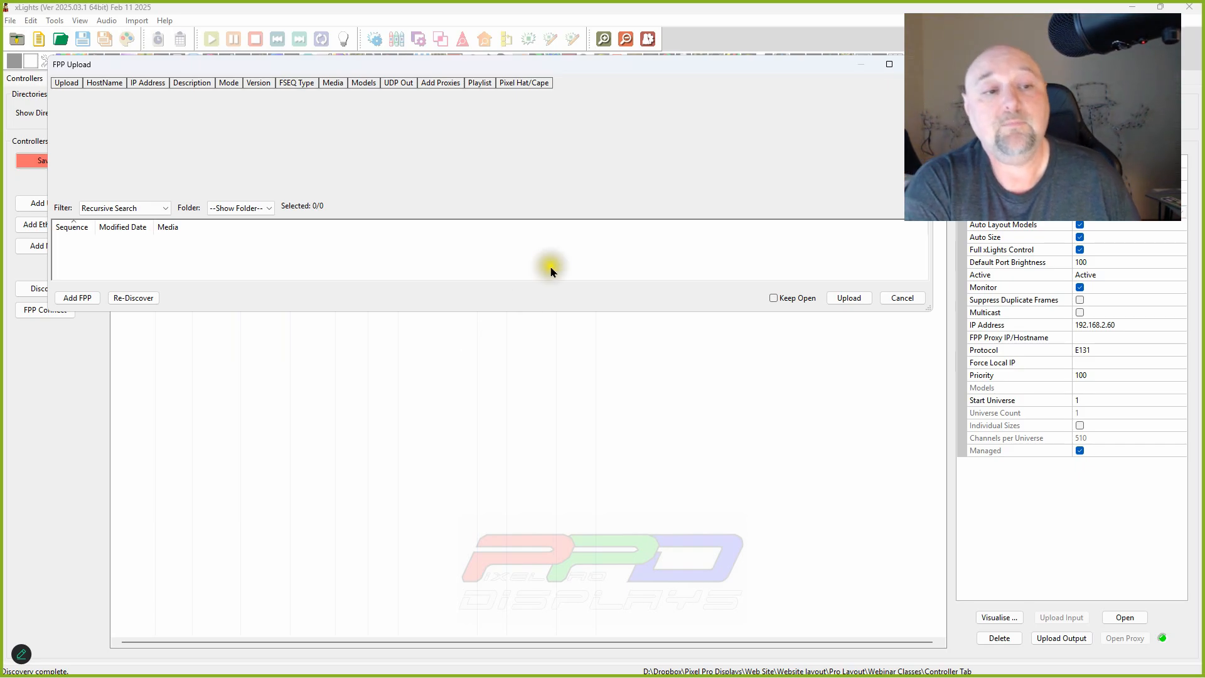
{"action": "mouse_move", "coordinate": [343, 91]}
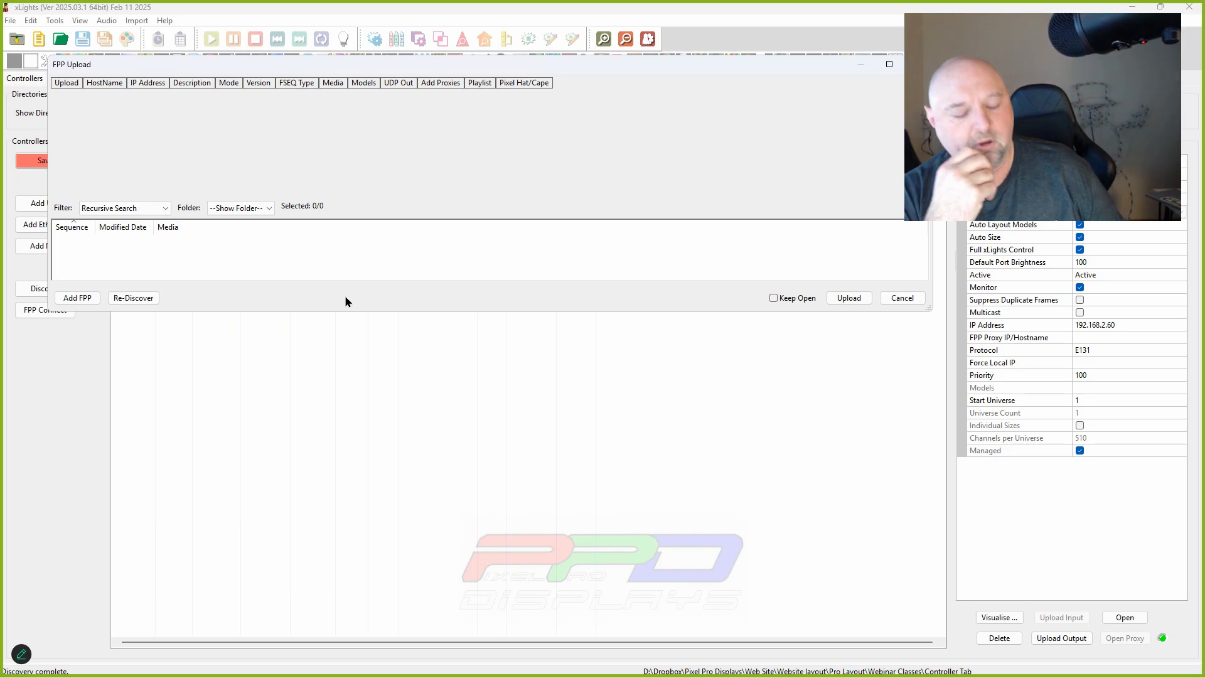
{"action": "left_click", "coordinate": [918, 64]}
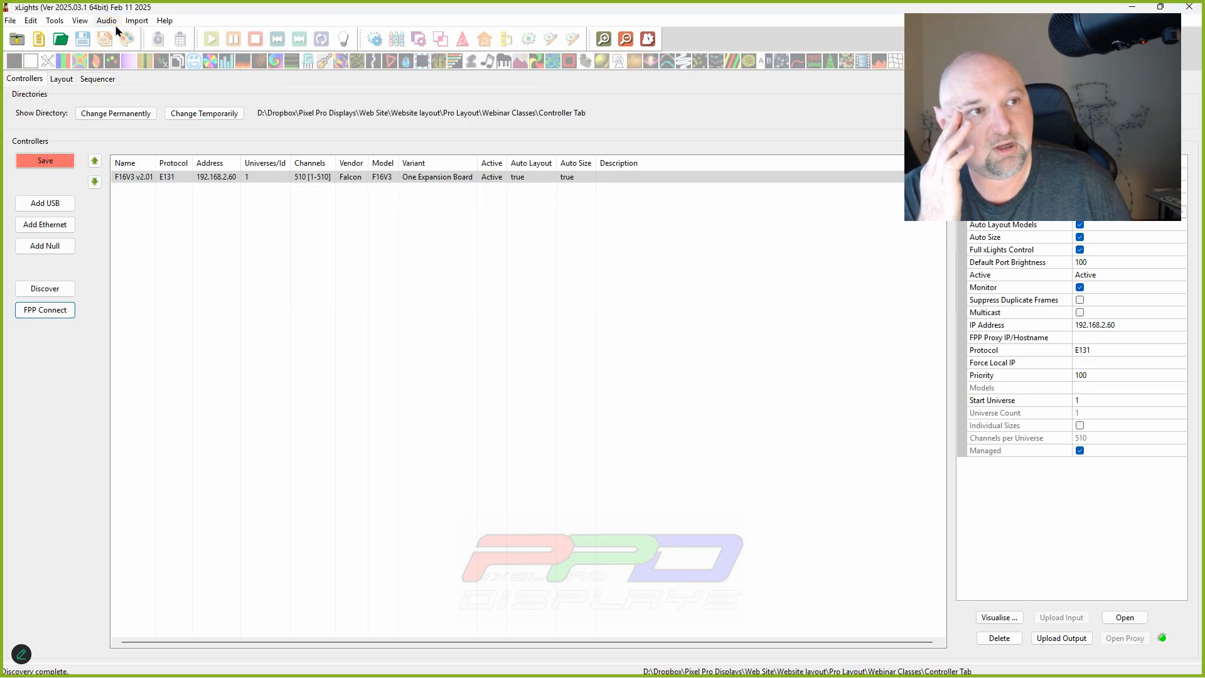
{"action": "left_click", "coordinate": [56, 23]}
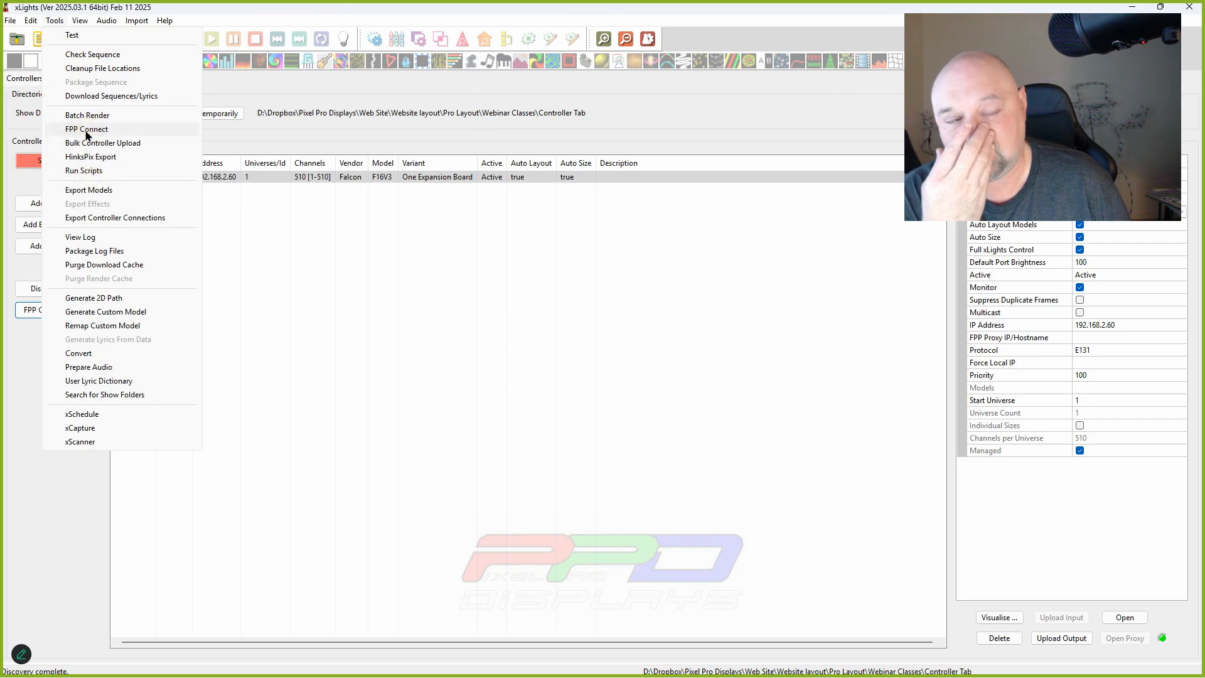
{"action": "left_click", "coordinate": [23, 344]}
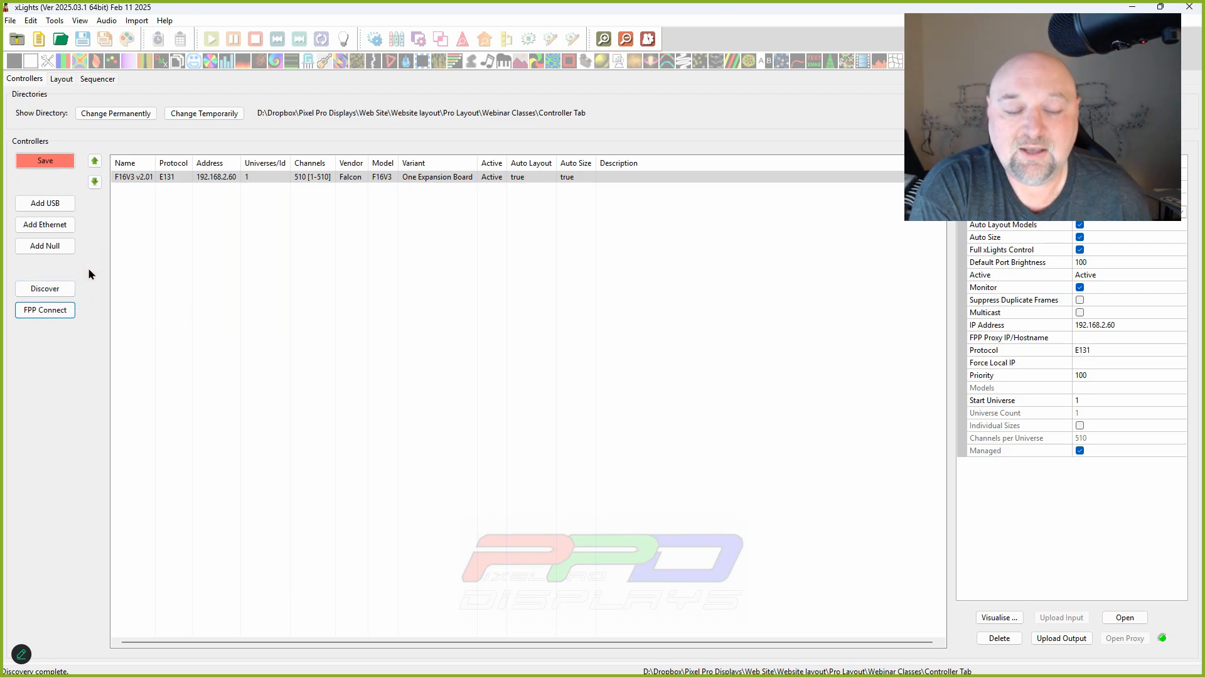
Save the controller setup, reselect the F16V3 controller and switch to the Layout view
{"action": "left_click", "coordinate": [61, 165]}
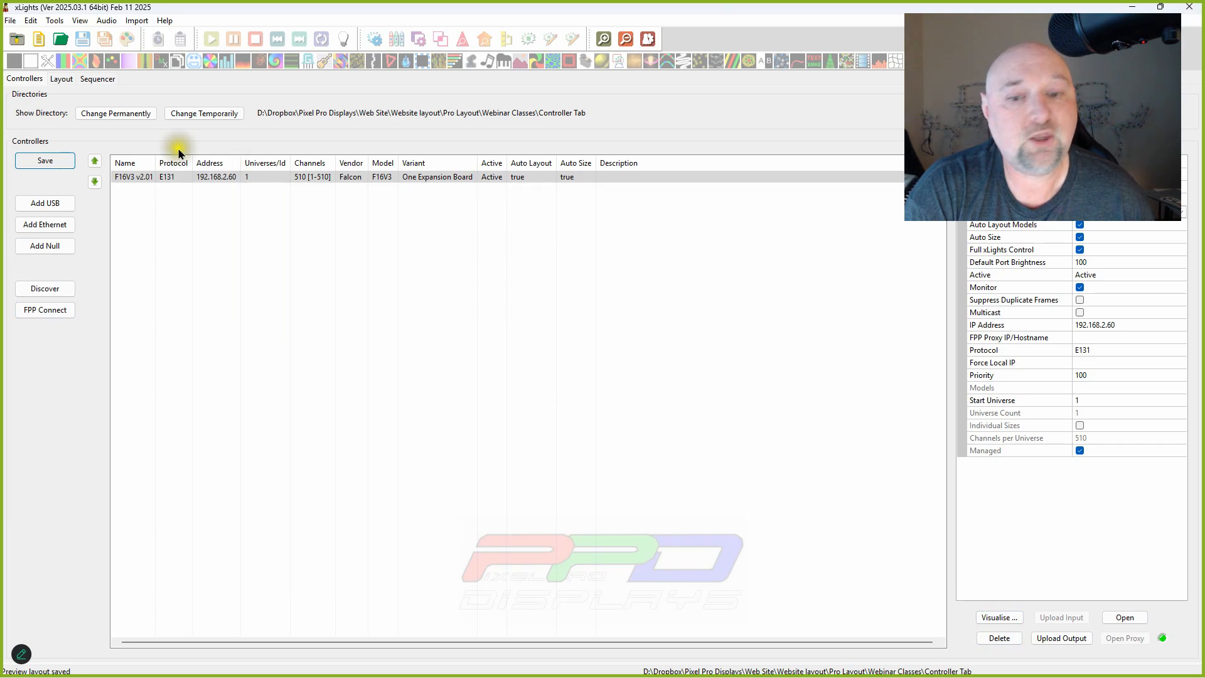
{"action": "left_click", "coordinate": [239, 177]}
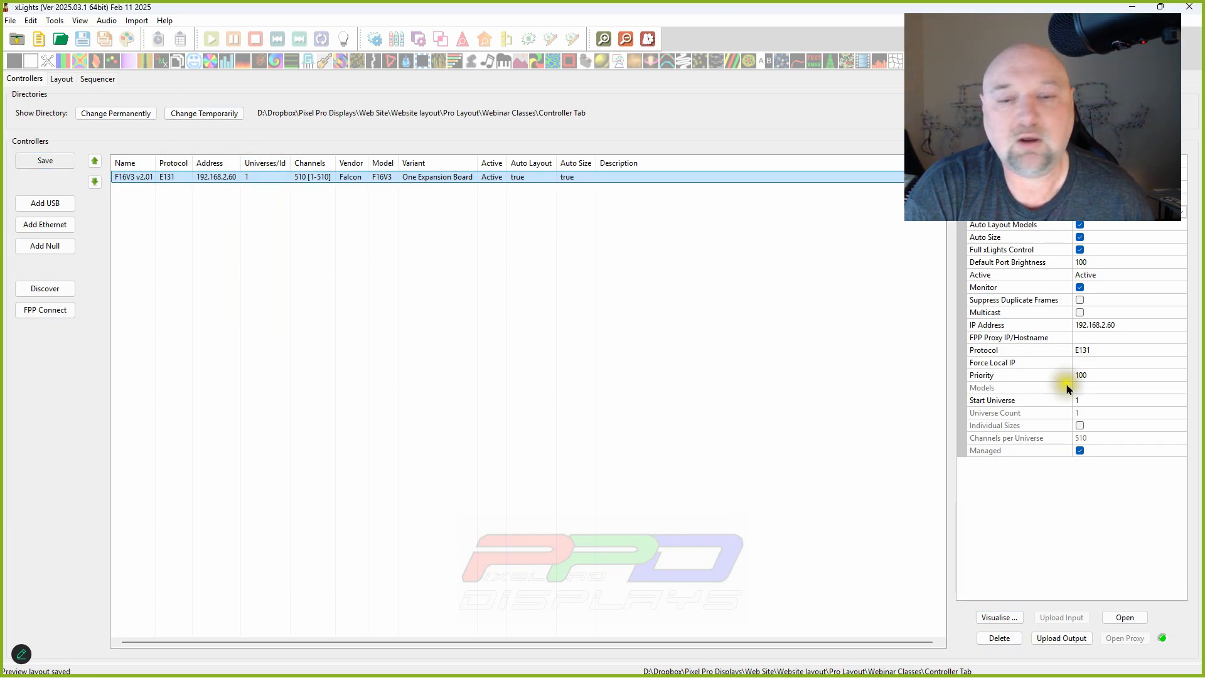
{"action": "left_click", "coordinate": [61, 80]}
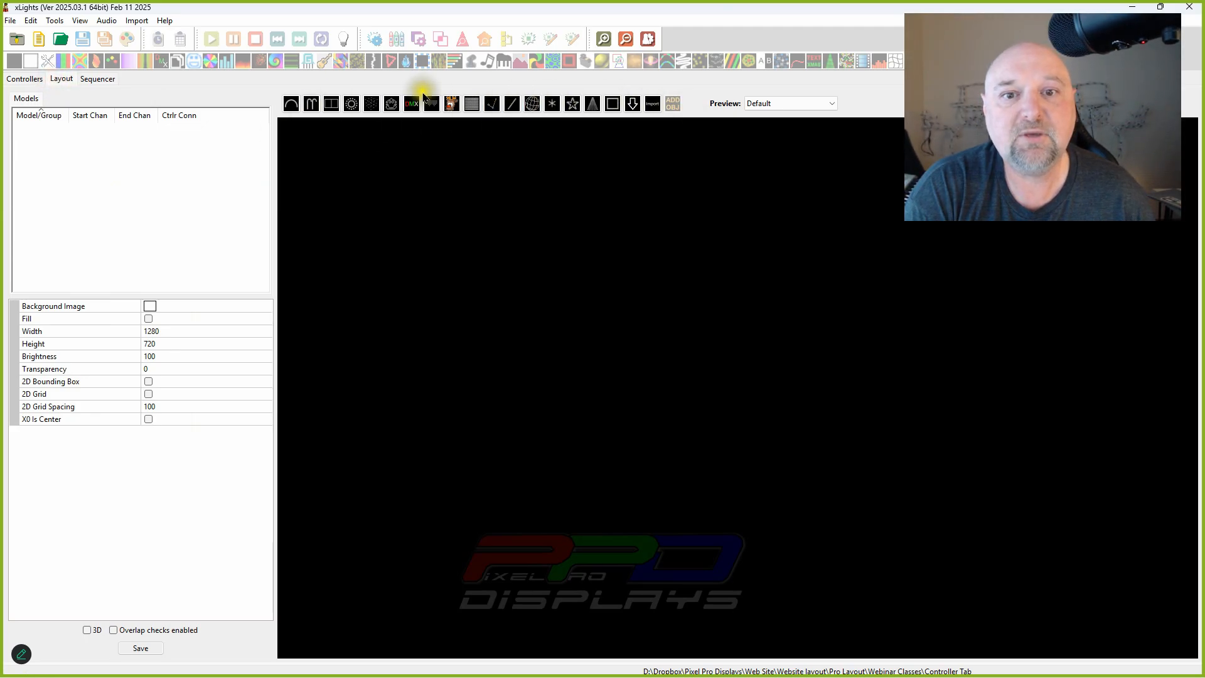
{"action": "left_click", "coordinate": [653, 111]}
{"action": "left_click_drag", "start_coordinate": [520, 168], "coordinate": [635, 384]}
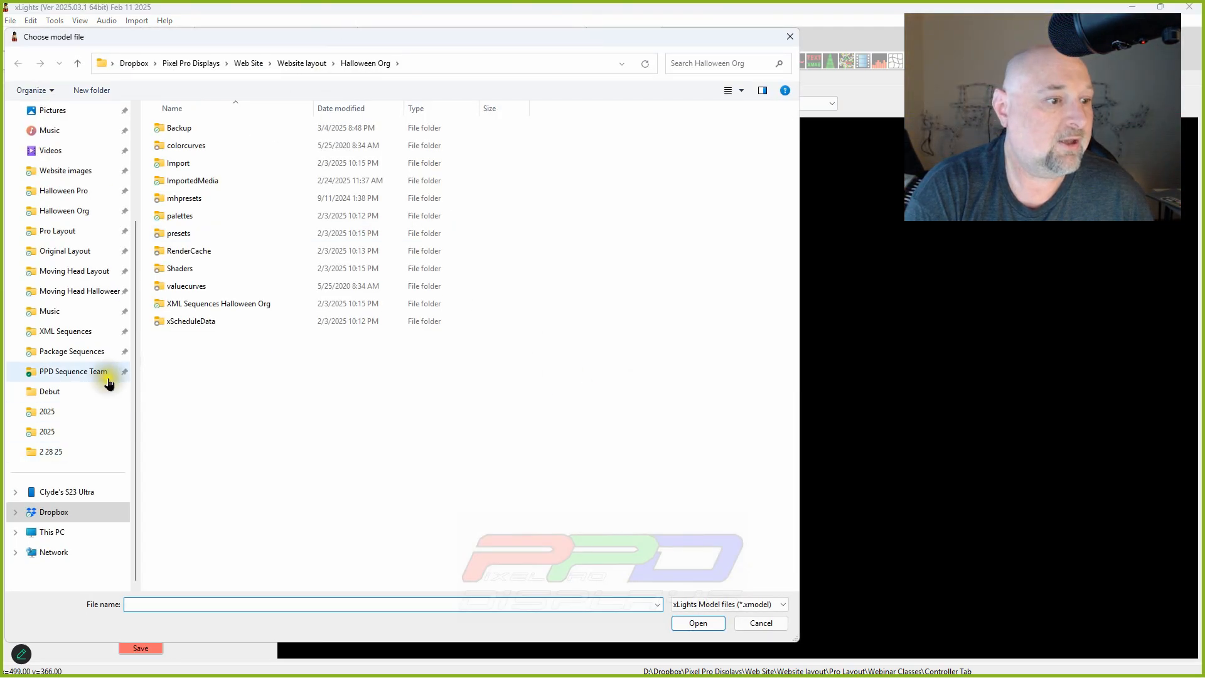
{"action": "left_click", "coordinate": [66, 355]}
{"action": "left_click", "coordinate": [58, 228]}
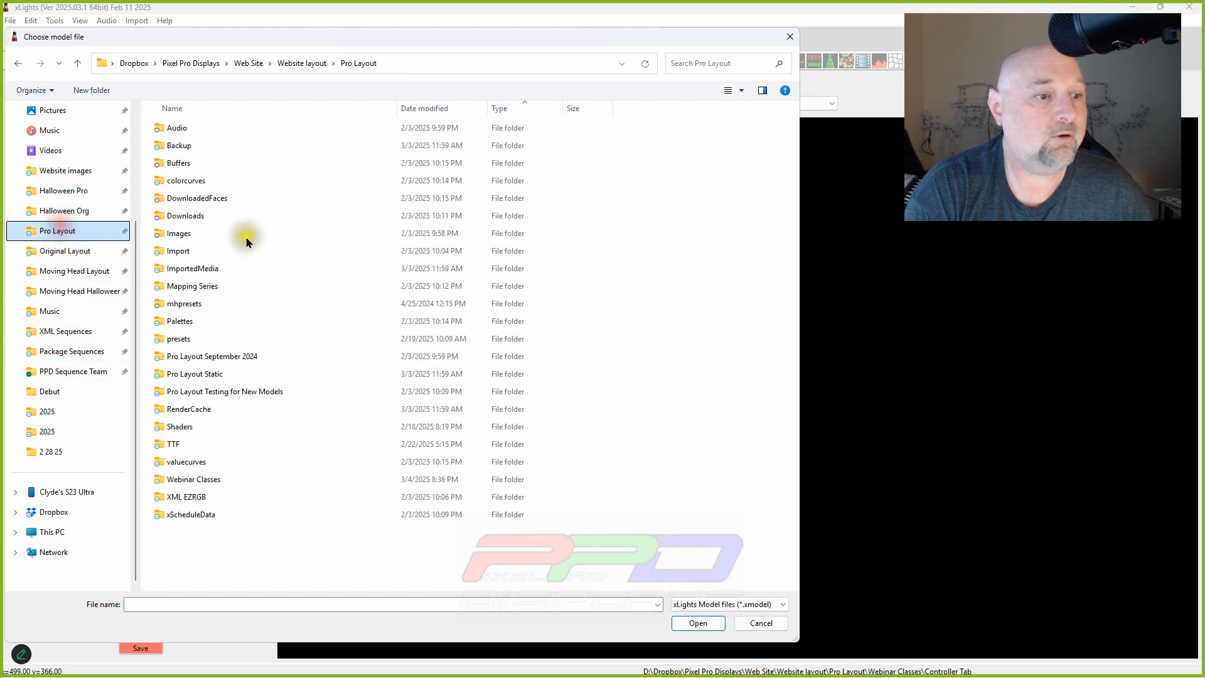
{"action": "double_click", "coordinate": [176, 447]}
{"action": "left_click", "coordinate": [162, 289]}
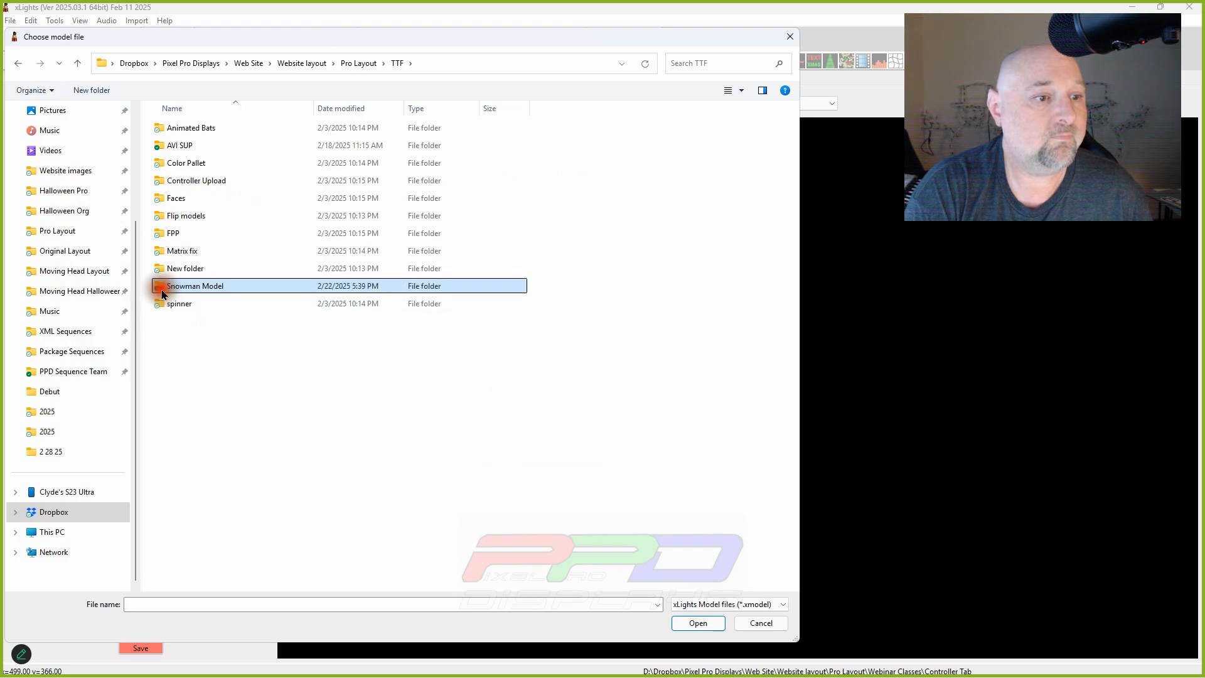
{"action": "double_click", "coordinate": [162, 290]}
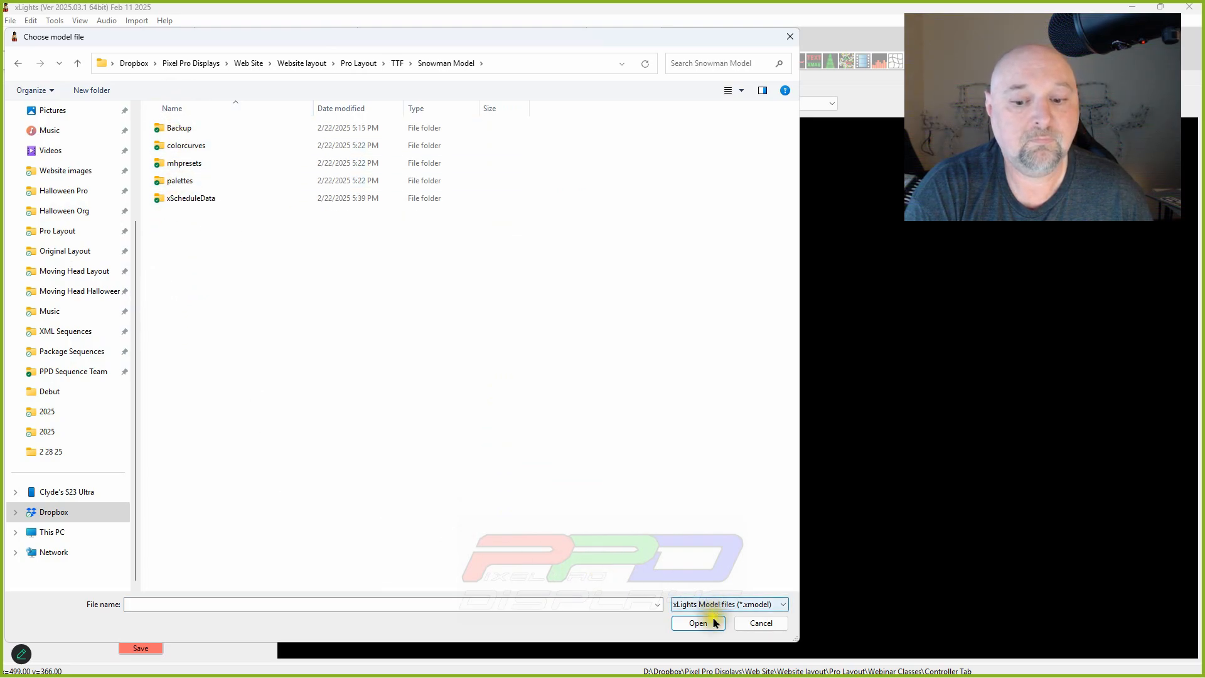
{"action": "left_click", "coordinate": [785, 45]}
Start importing previews, models and groups from xlights_rgbeffects.xml in the Pro Layout folder's TTF\Snowman Model subfolder
{"action": "right_click", "coordinate": [491, 358]}
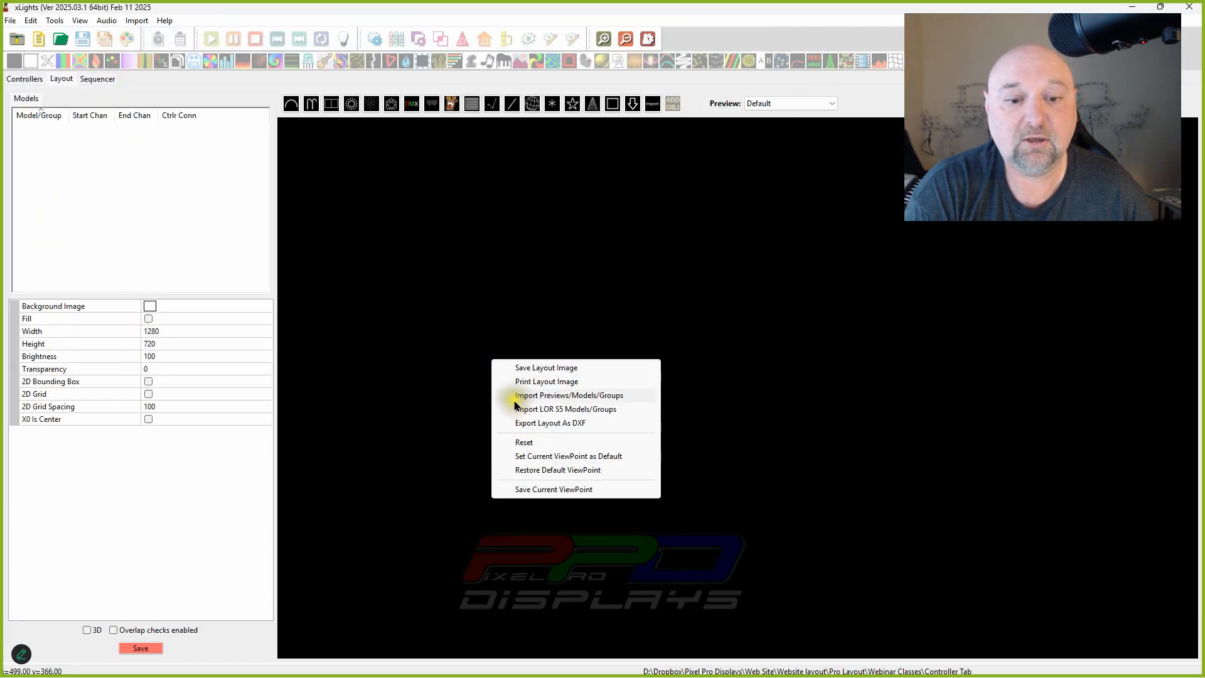
{"action": "left_click", "coordinate": [520, 398]}
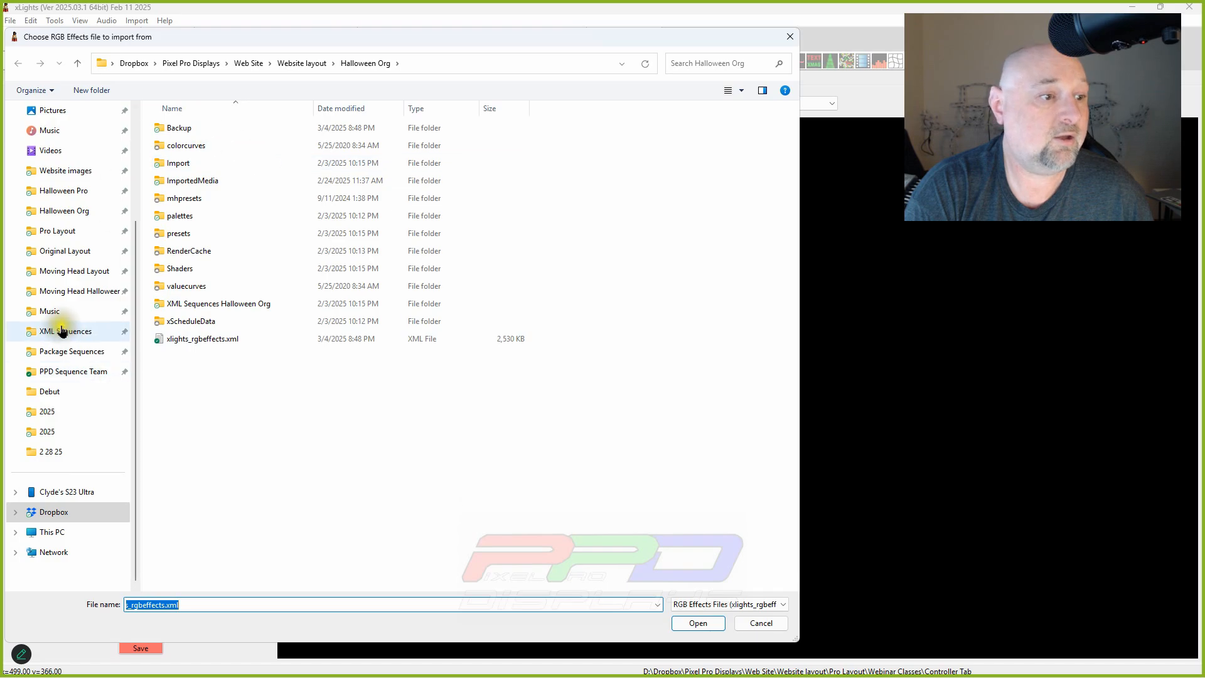
{"action": "left_click", "coordinate": [57, 230]}
{"action": "double_click", "coordinate": [185, 443]}
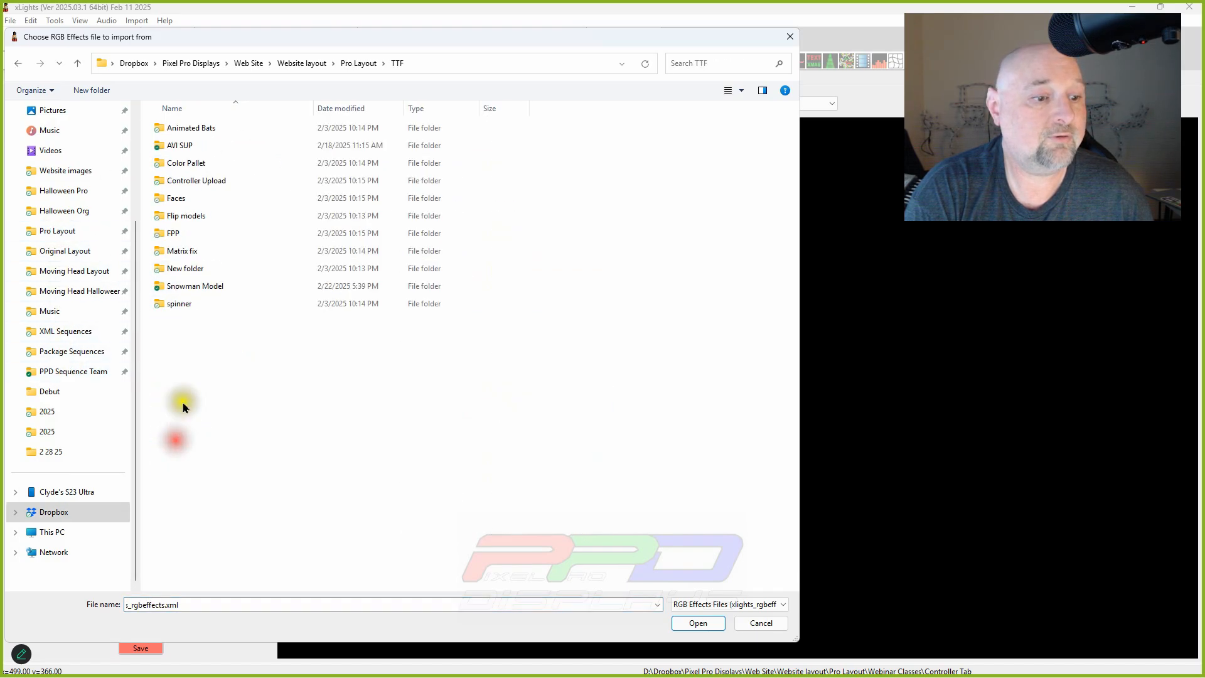
{"action": "double_click", "coordinate": [175, 289]}
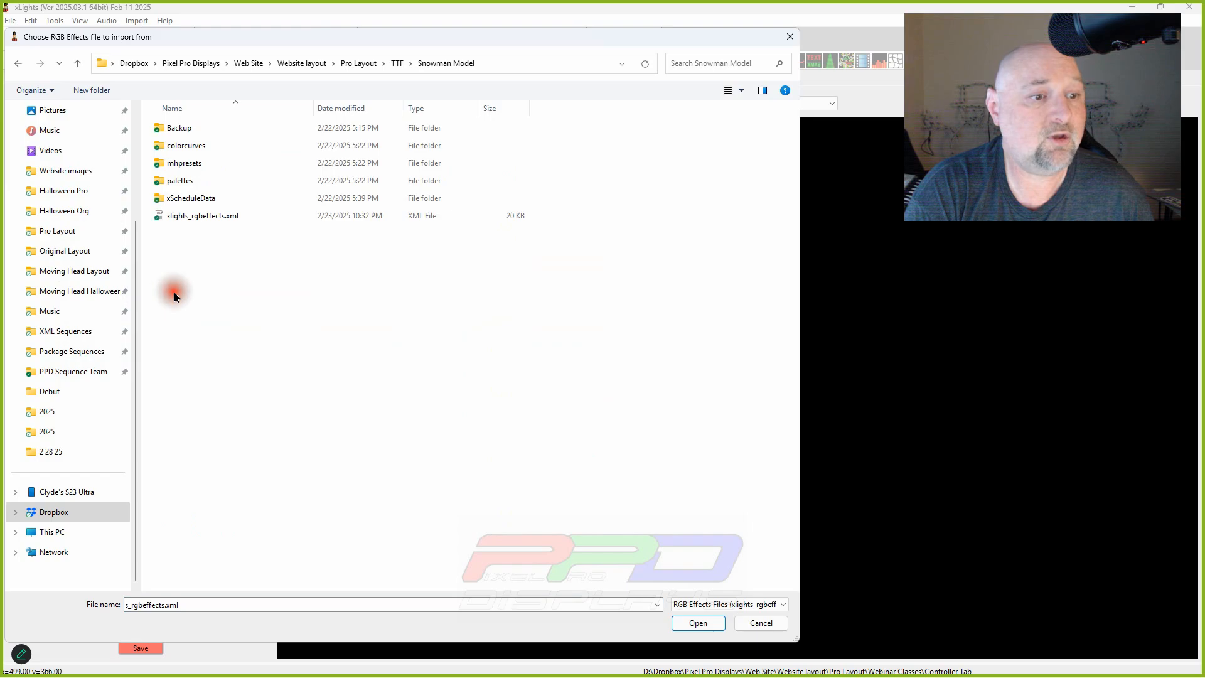
{"action": "left_click", "coordinate": [184, 217]}
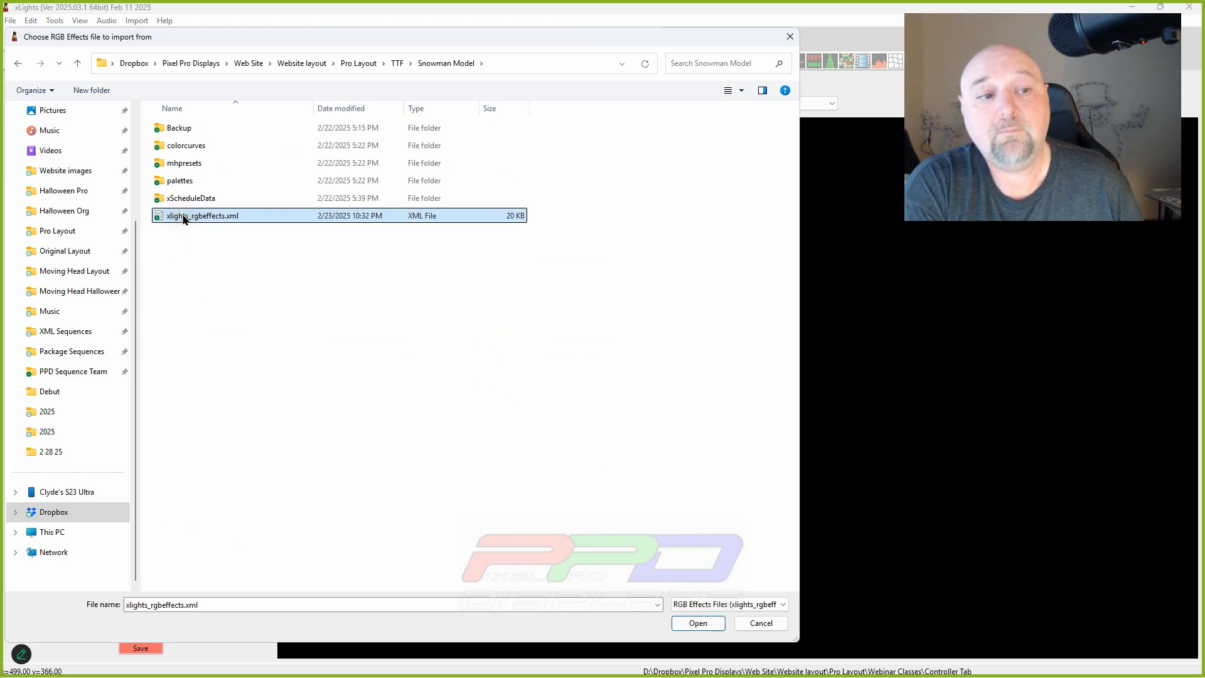
{"action": "left_click", "coordinate": [184, 218]}
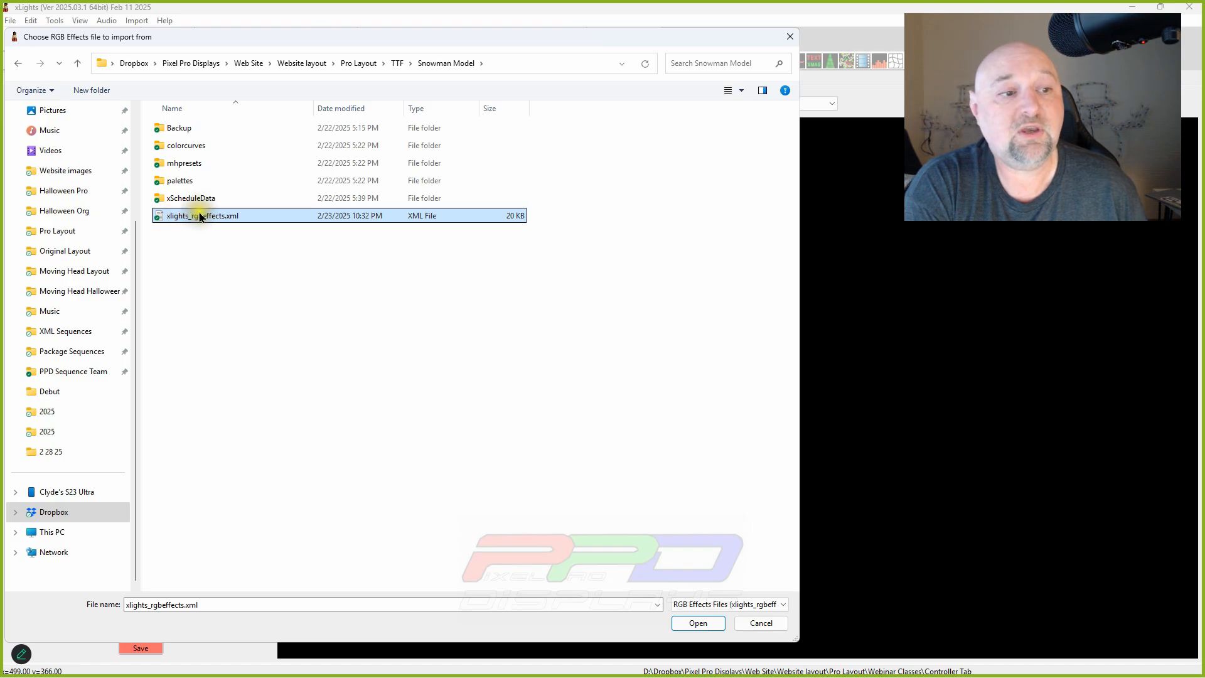
{"action": "double_click", "coordinate": [184, 217]}
Import only the Snowman model from the Default preview and move it slightly to the right in the layout
{"action": "left_click", "coordinate": [133, 92]}
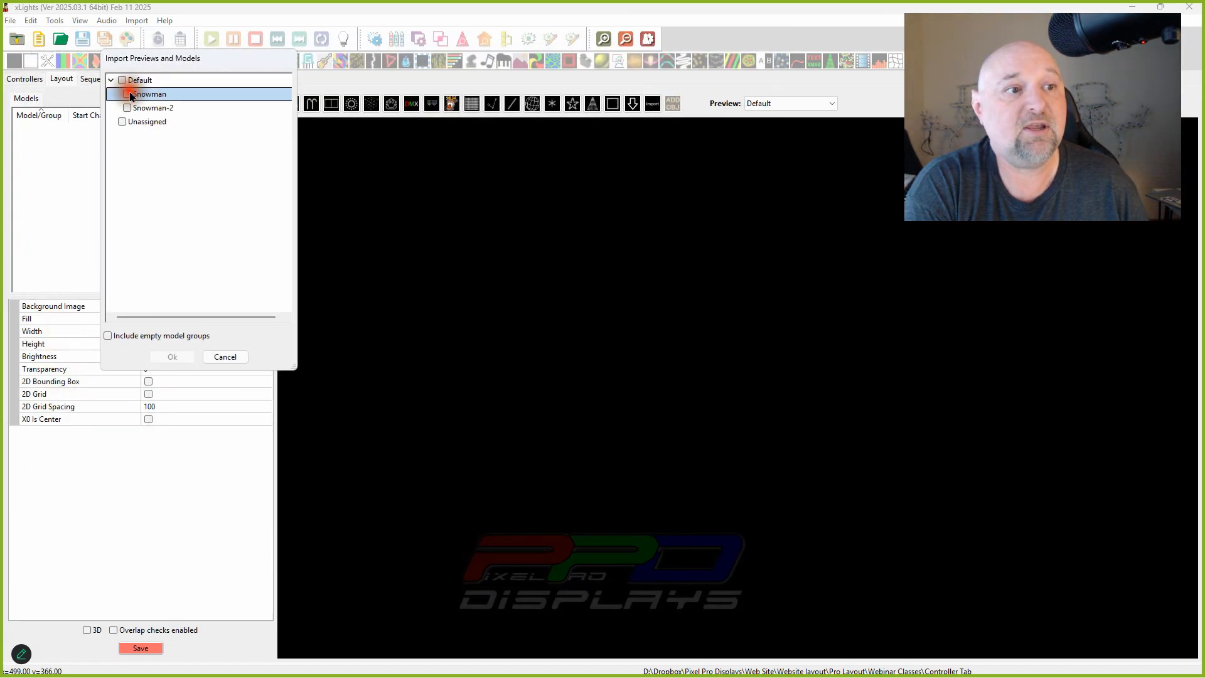
{"action": "left_click", "coordinate": [126, 94]}
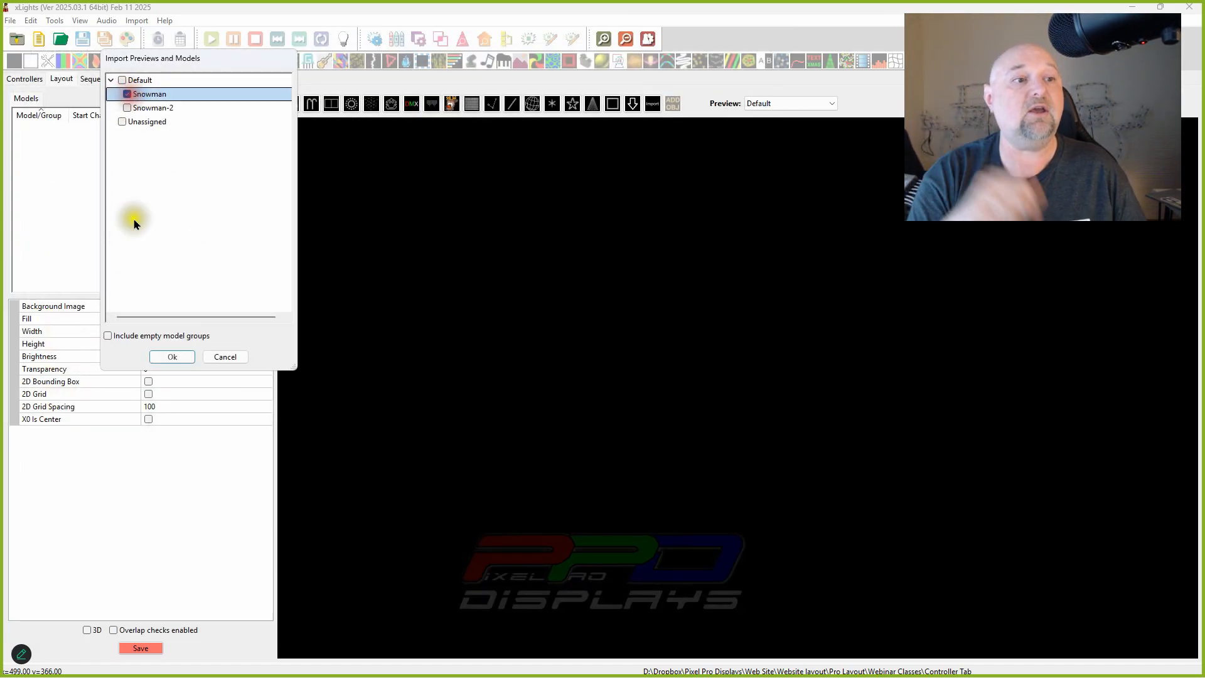
{"action": "left_click", "coordinate": [172, 356]}
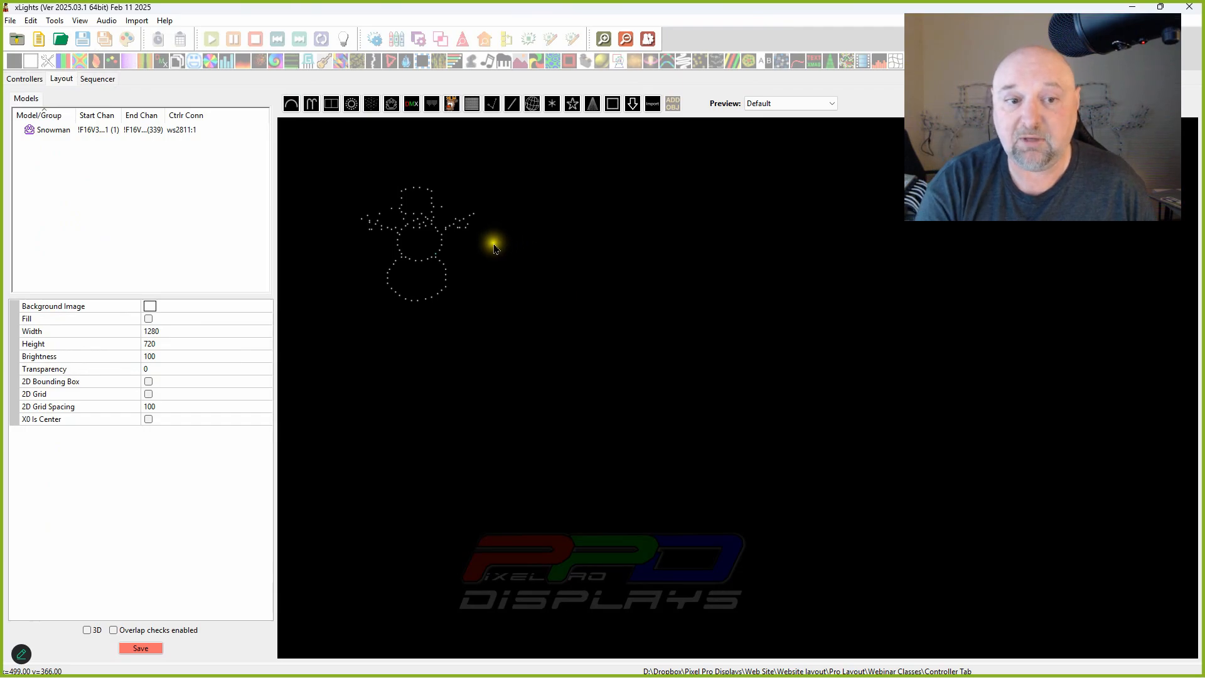
{"action": "left_click_drag", "start_coordinate": [425, 255], "coordinate": [474, 262]}
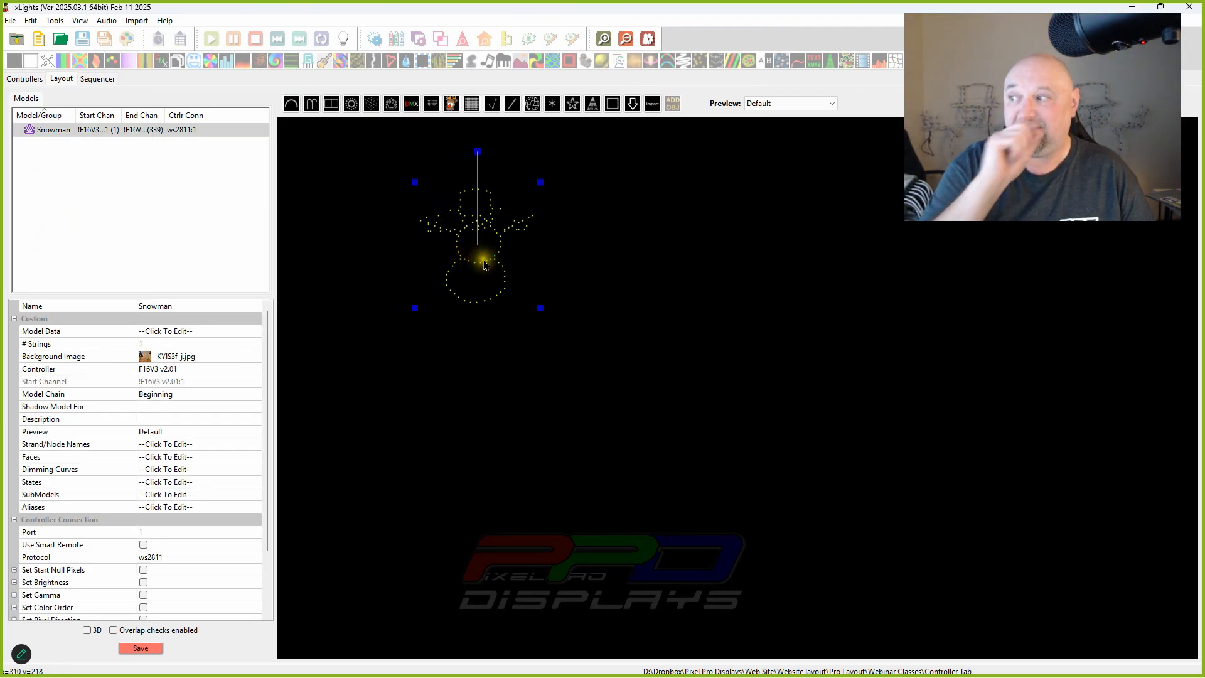
Visualise the F16V3 controller in an enlarged window, examine its pixel and serial ports, and close the visualiser
{"action": "left_click", "coordinate": [25, 79]}
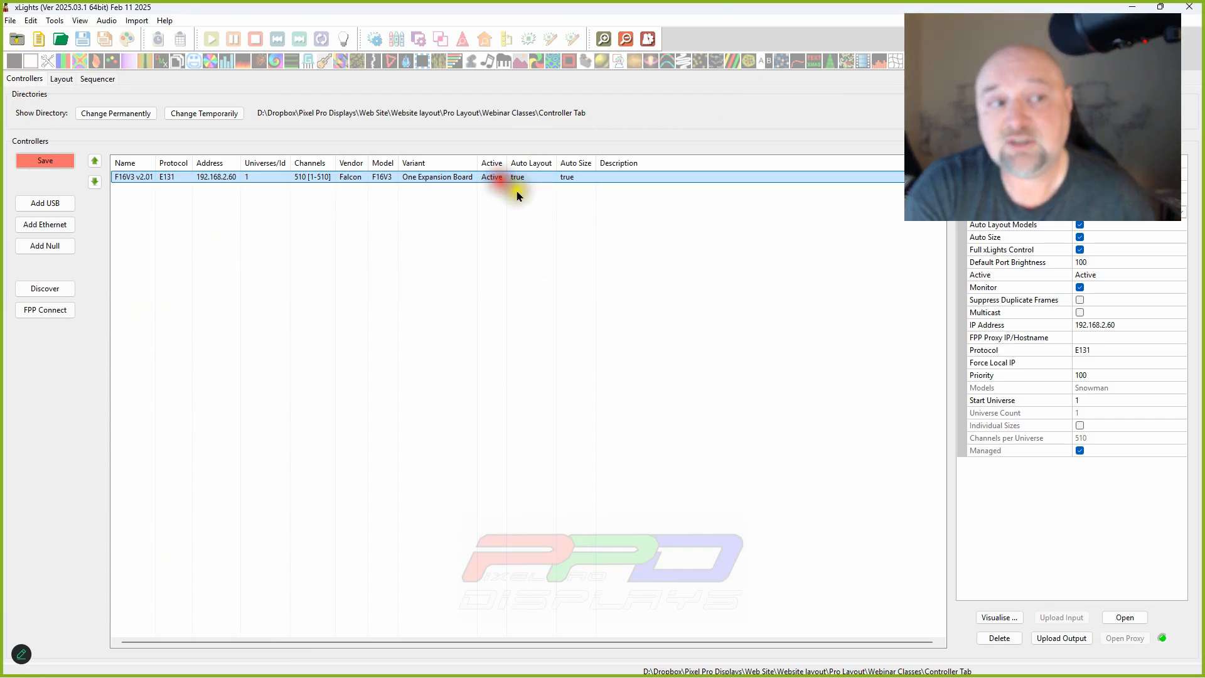
{"action": "left_click", "coordinate": [996, 618]}
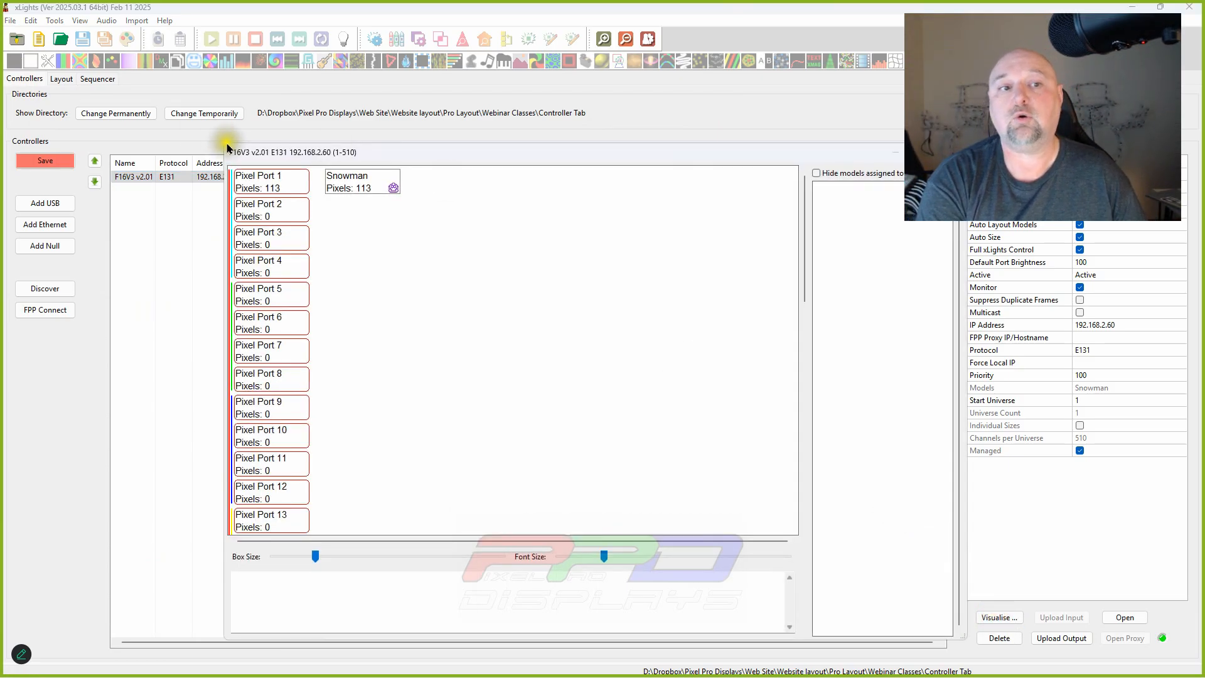
{"action": "left_click_drag", "start_coordinate": [364, 157], "coordinate": [346, 76]}
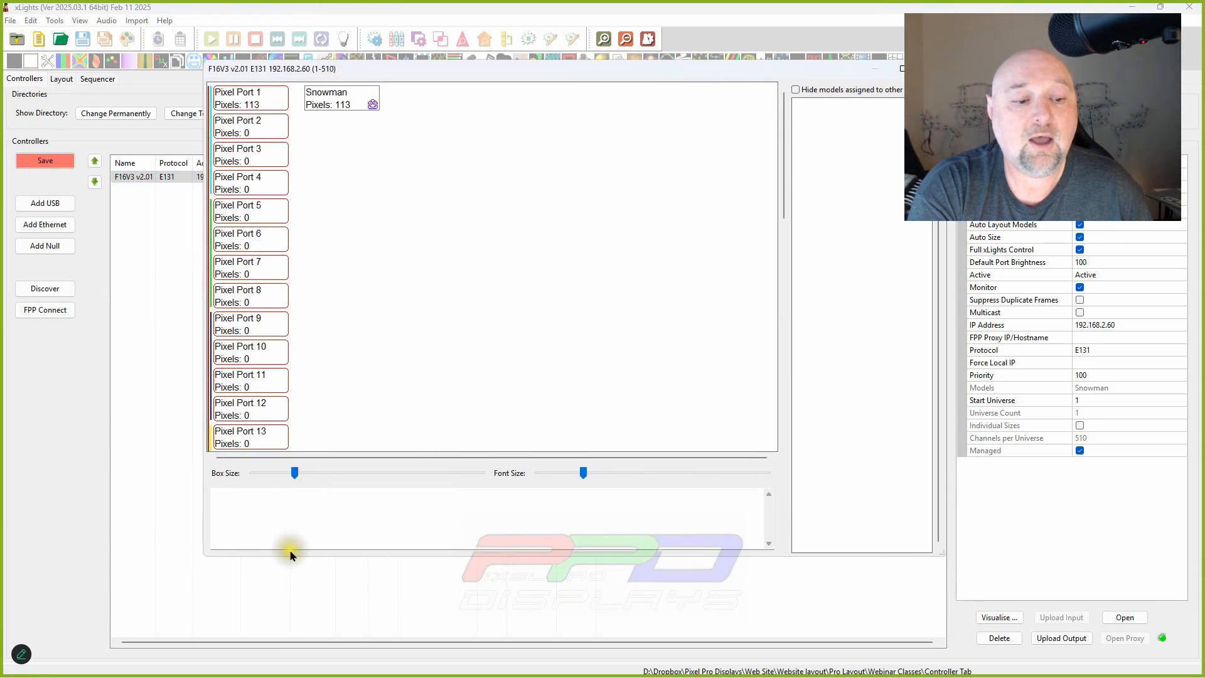
{"action": "left_click_drag", "start_coordinate": [291, 556], "coordinate": [296, 645]}
{"action": "scroll", "coordinate": [333, 385], "scroll_direction": "down", "scroll_amount": 10}
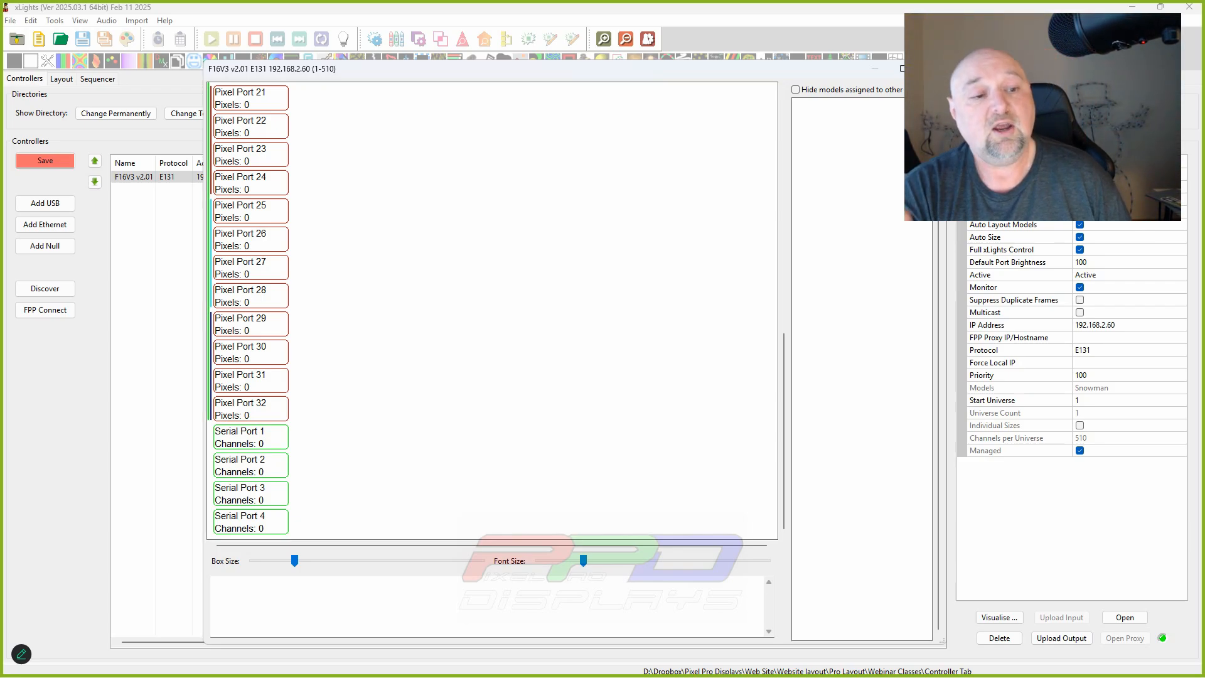
{"action": "scroll", "coordinate": [248, 175], "scroll_direction": "up", "scroll_amount": 10}
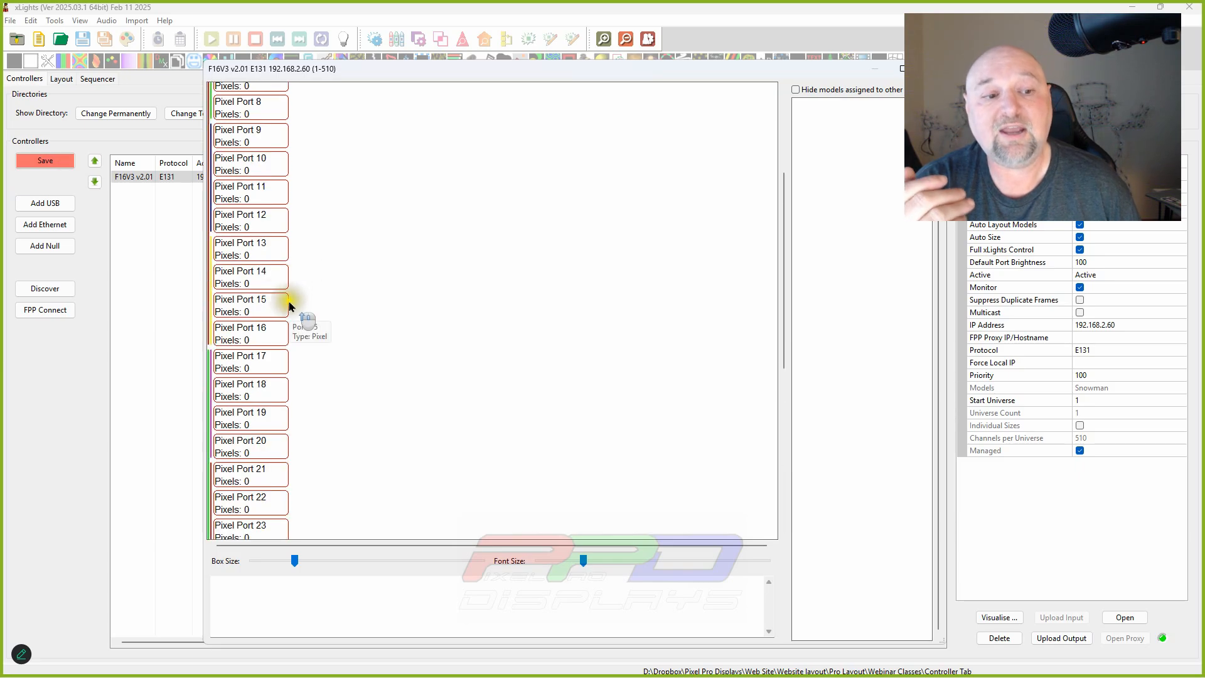
{"action": "scroll", "coordinate": [247, 417], "scroll_direction": "down", "scroll_amount": 10}
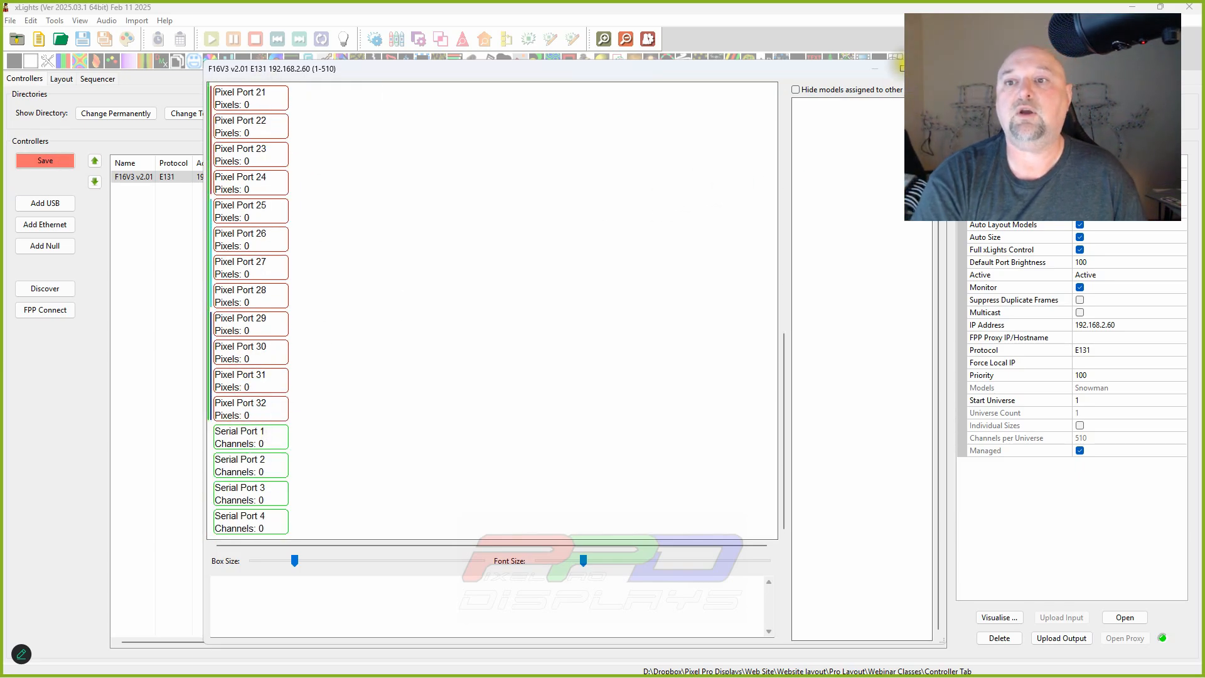
{"action": "left_click", "coordinate": [930, 69]}
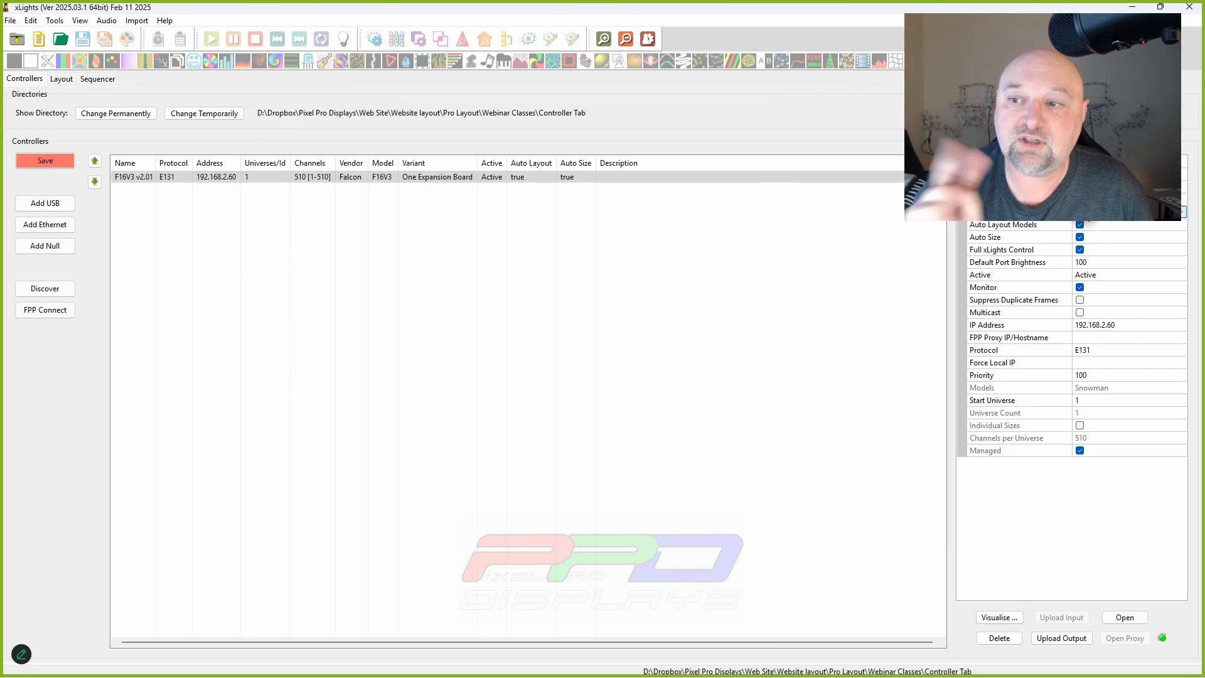
Set the F16V3 controller's variant to Two Expansion Boards
{"action": "left_click", "coordinate": [1182, 212]}
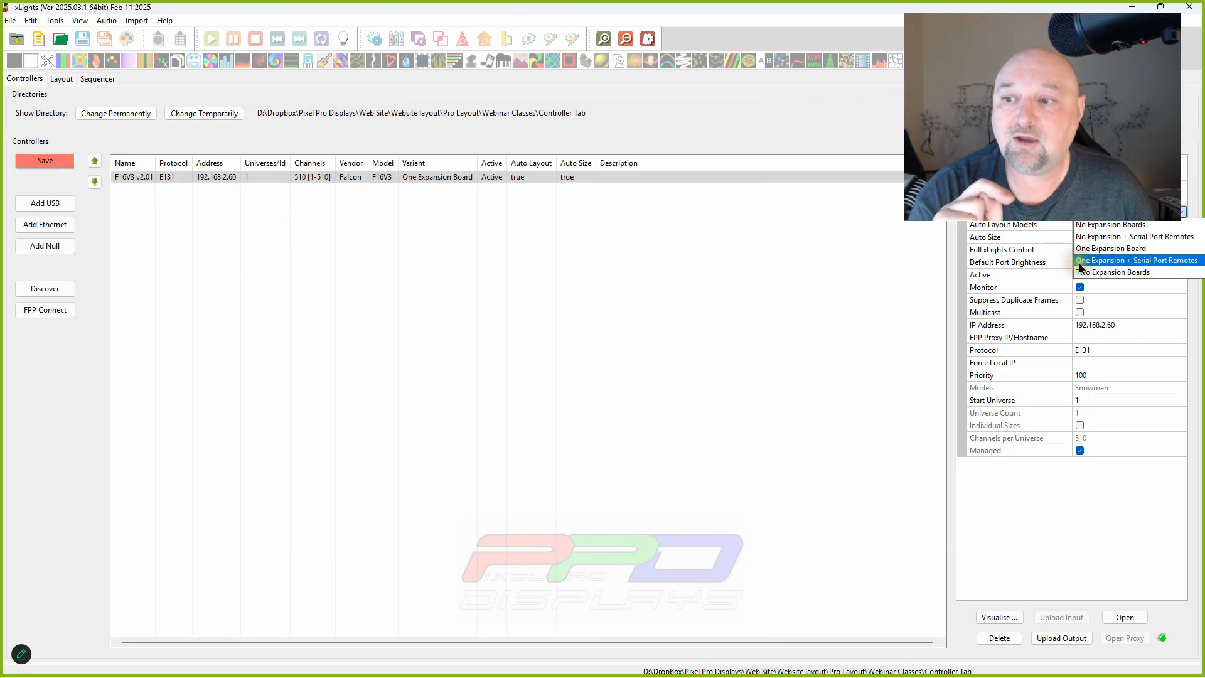
{"action": "left_click", "coordinate": [1090, 274]}
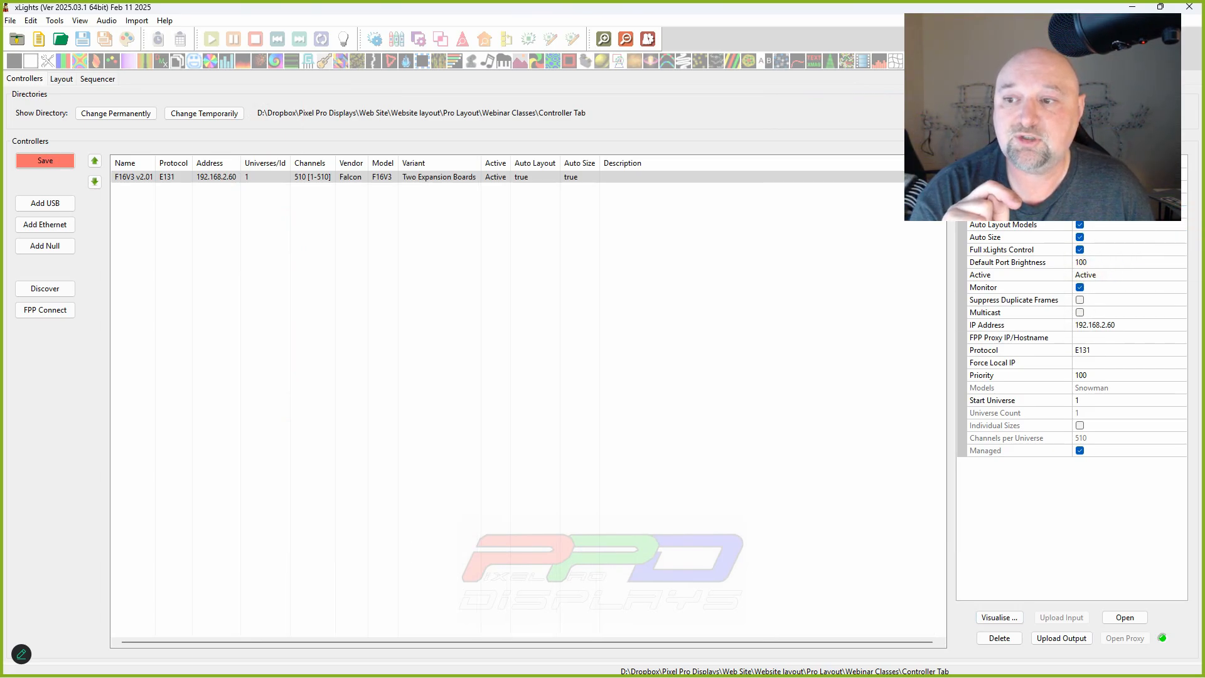
Visualise the F16V3 controller with two expansion boards, examine its pixel and serial ports, and close the visualiser
{"action": "left_click", "coordinate": [991, 617]}
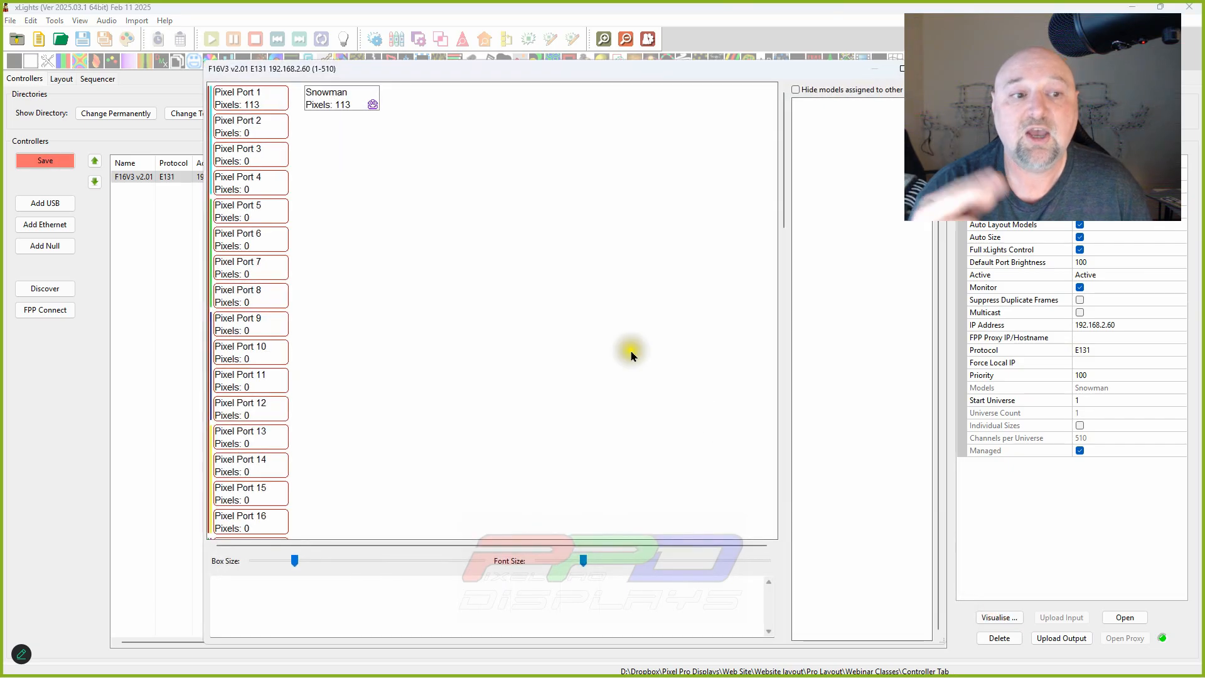
{"action": "scroll", "coordinate": [257, 175], "scroll_direction": "down", "scroll_amount": 12}
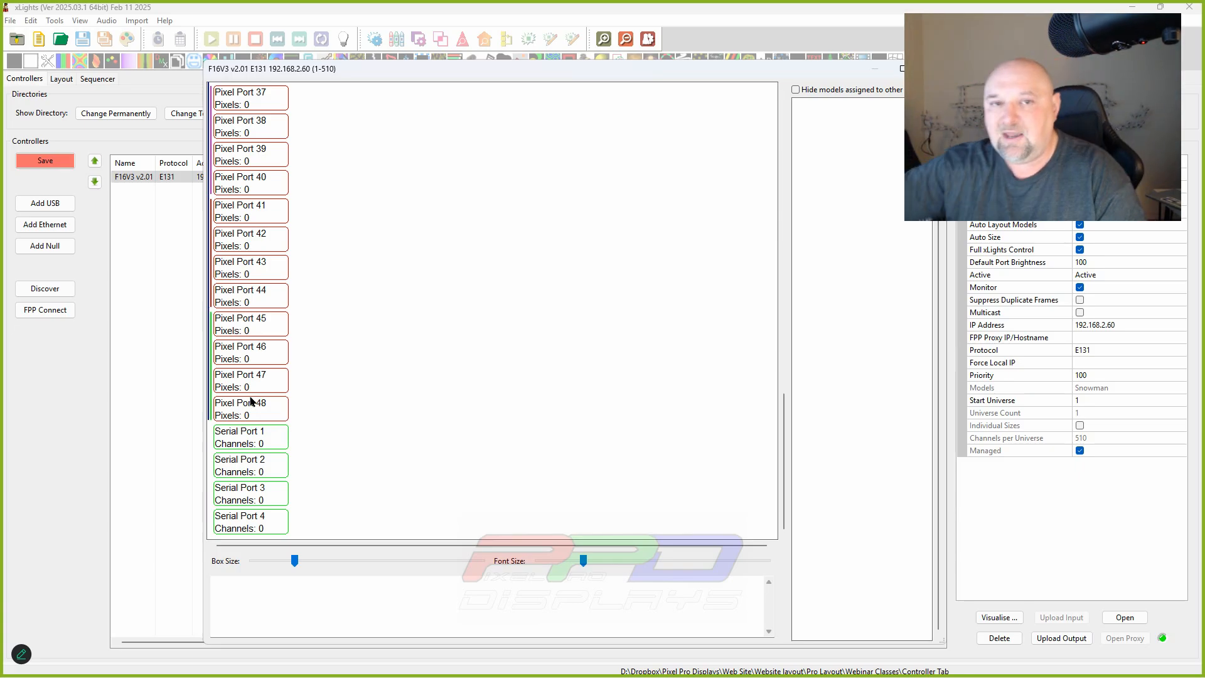
{"action": "left_click", "coordinate": [244, 393]}
{"action": "left_click", "coordinate": [931, 68]}
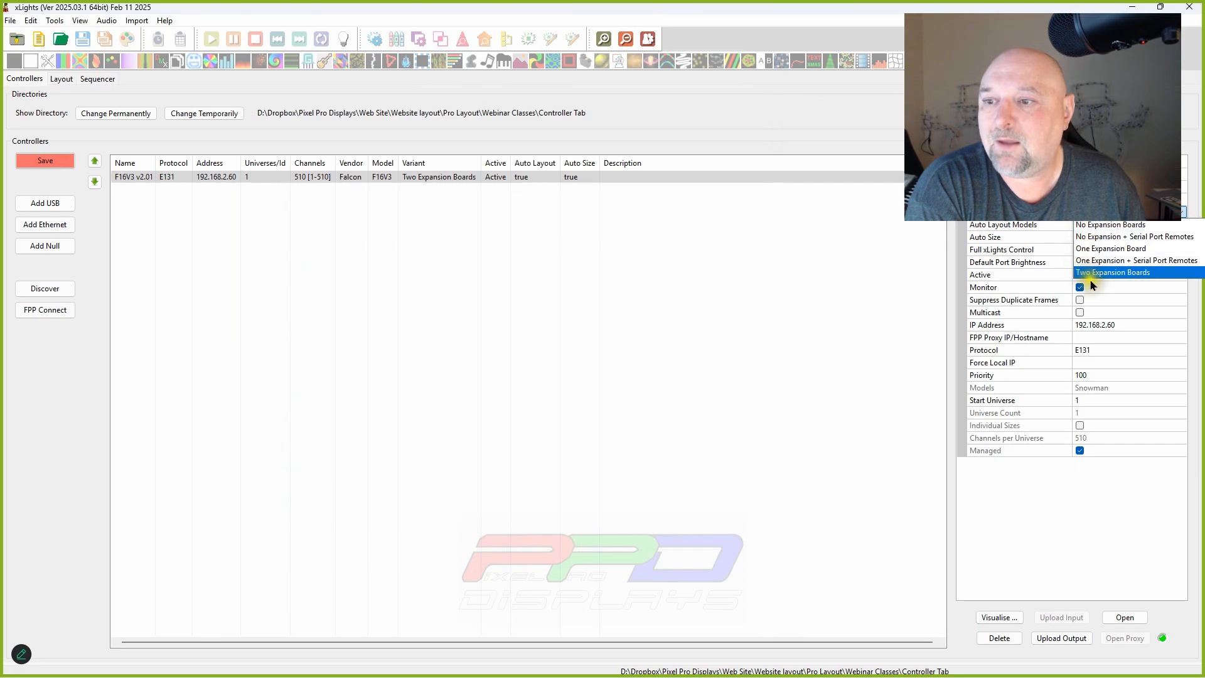
Set the F16V3 controller's variant to One Expansion Board and visualise its ports
{"action": "left_click", "coordinate": [1104, 242]}
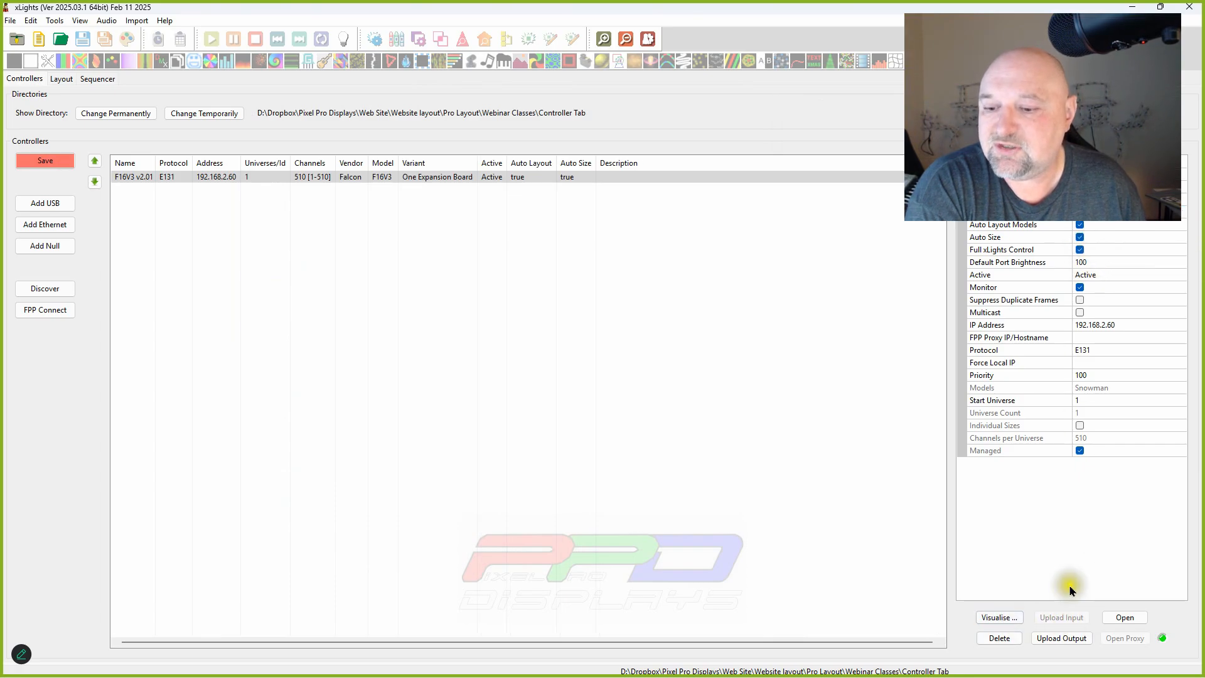
{"action": "left_click", "coordinate": [997, 617]}
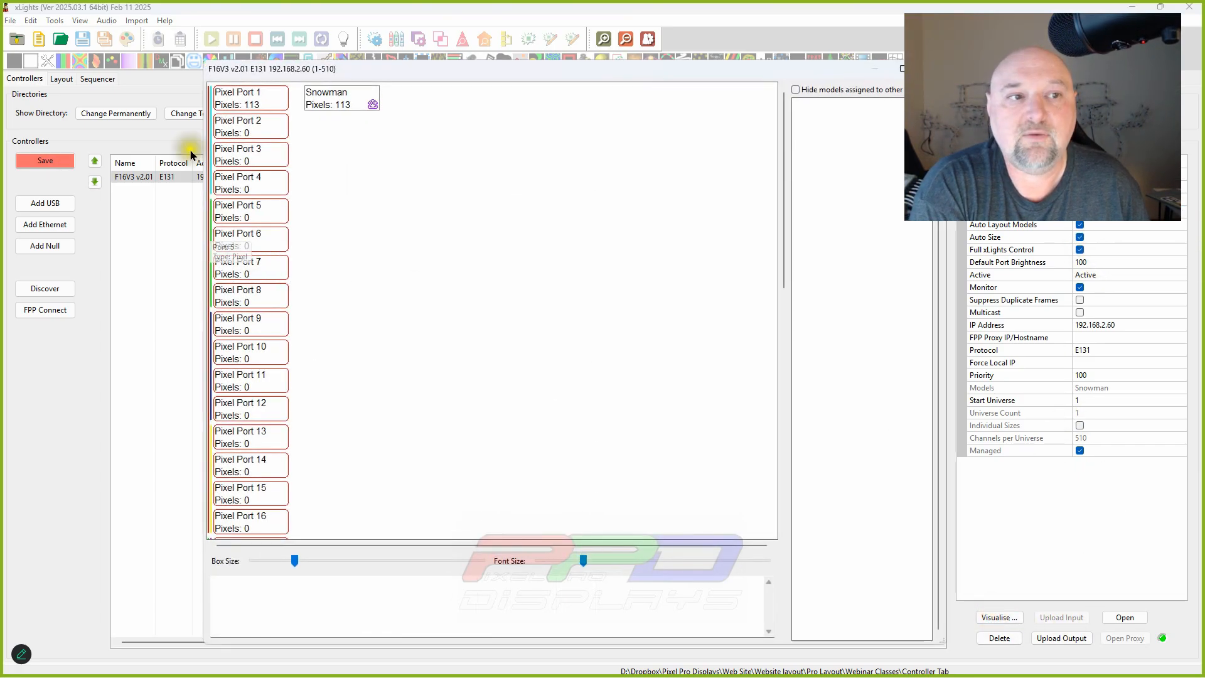
Move the Snowman model to Pixel Port 2 and back to Pixel Port 1, and close the visualiser
{"action": "left_click_drag", "start_coordinate": [326, 107], "coordinate": [275, 99]}
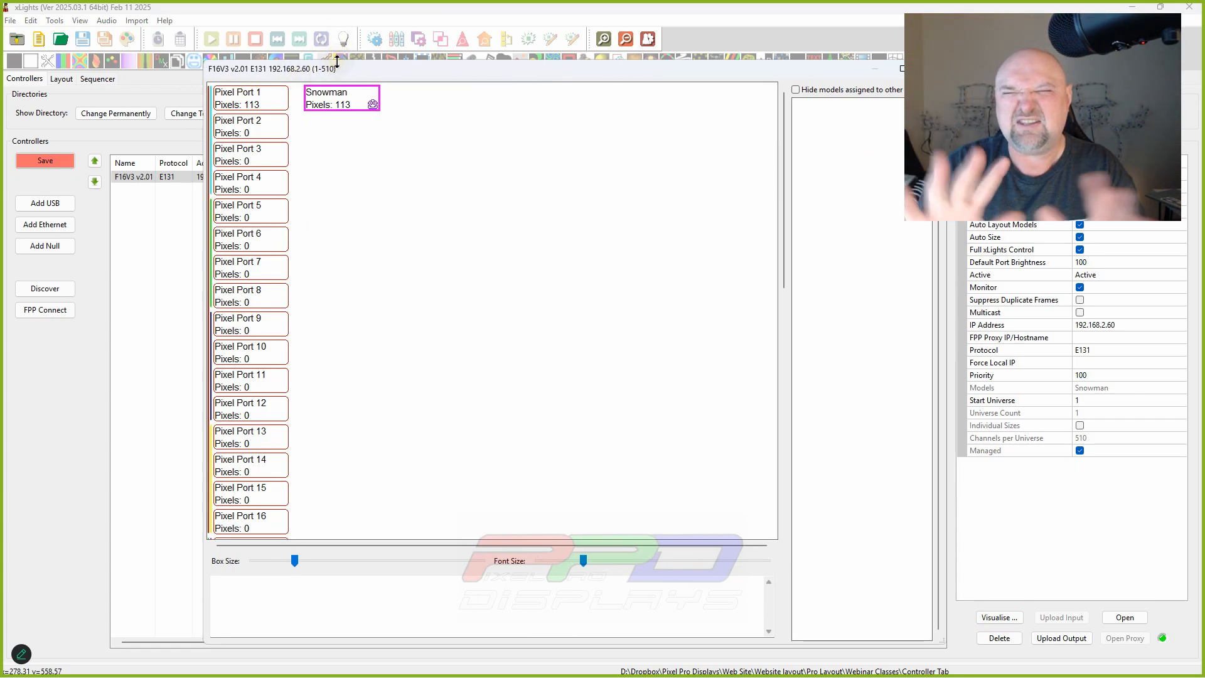
{"action": "left_click_drag", "start_coordinate": [342, 97], "coordinate": [317, 94]}
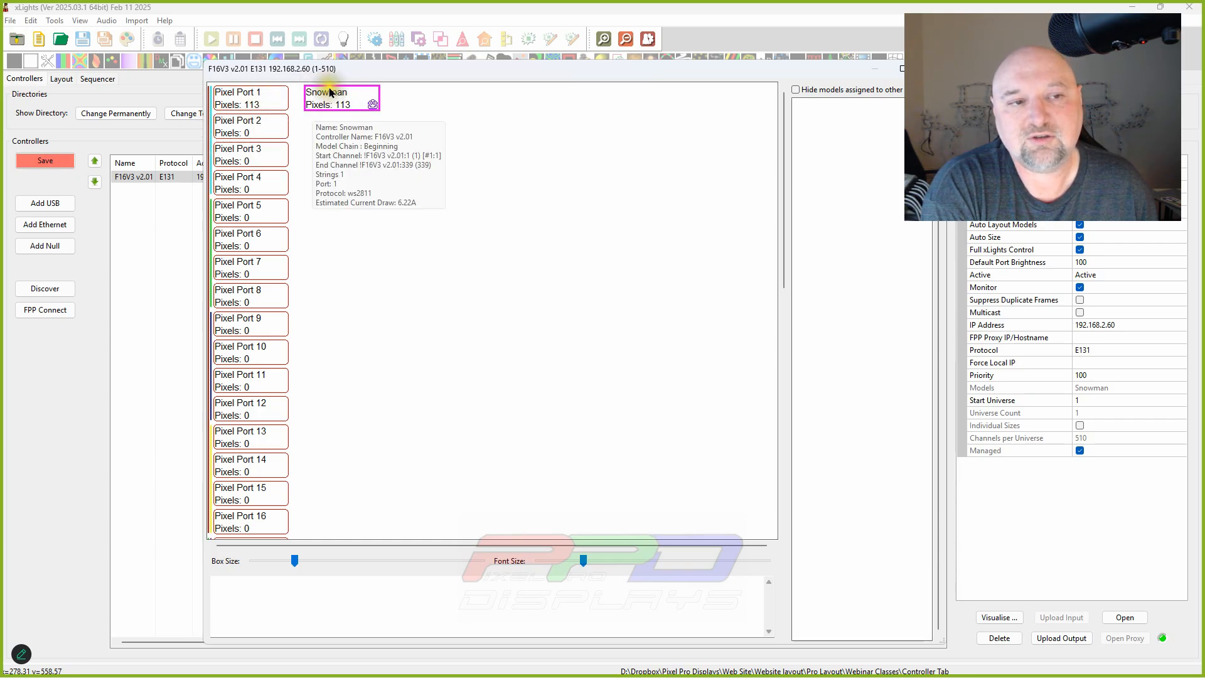
{"action": "mouse_move", "coordinate": [335, 96]}
{"action": "left_mouse_down"}
{"action": "mouse_move", "coordinate": [317, 95]}
{"action": "mouse_move", "coordinate": [329, 98]}
{"action": "left_mouse_up"}
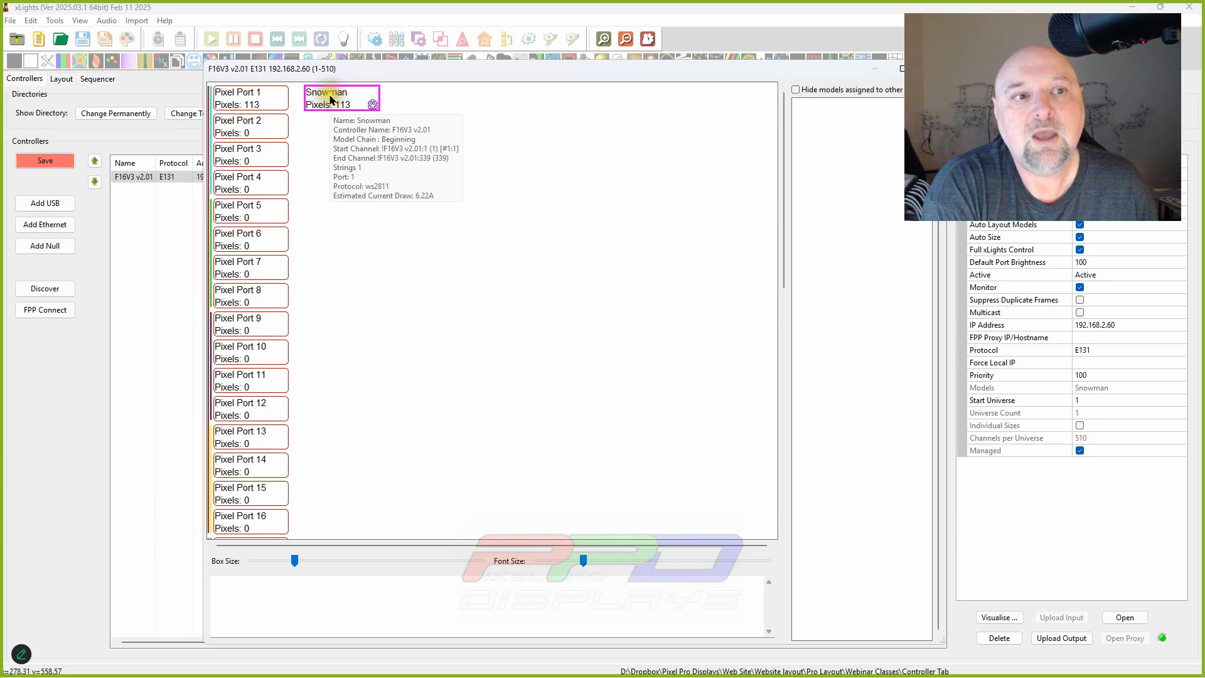
{"action": "left_click_drag", "start_coordinate": [341, 106], "coordinate": [338, 135]}
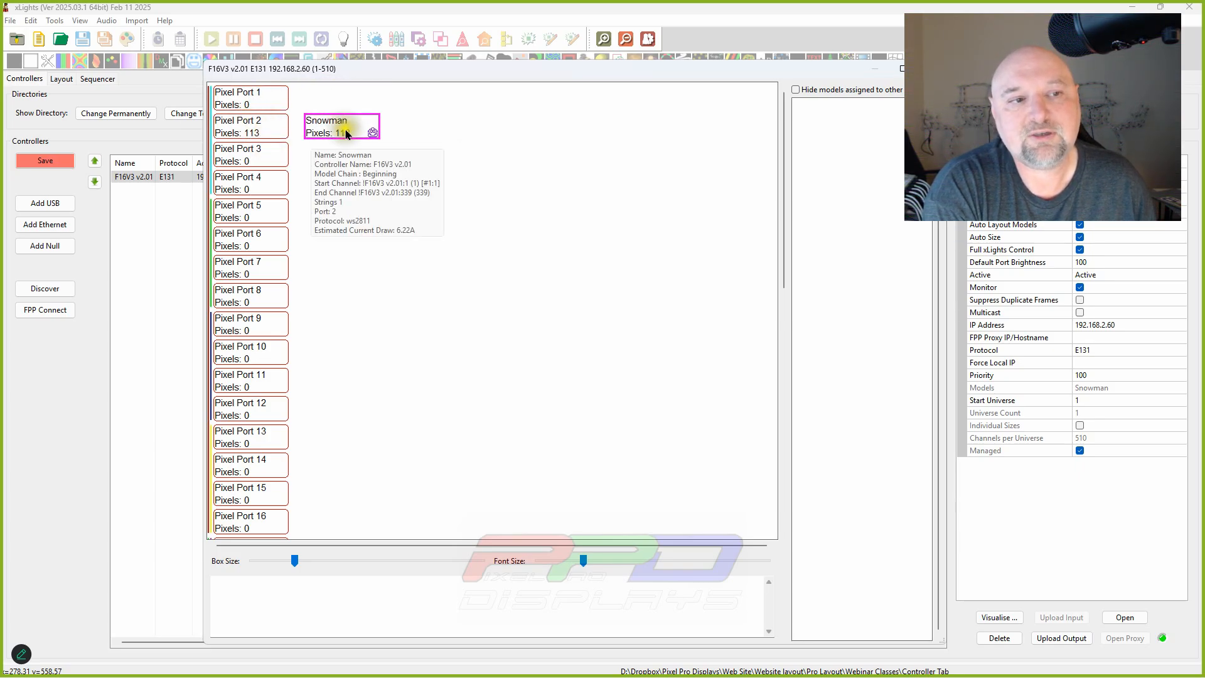
{"action": "mouse_move", "coordinate": [332, 132]}
{"action": "left_mouse_down"}
{"action": "mouse_move", "coordinate": [317, 110]}
{"action": "mouse_move", "coordinate": [333, 116]}
{"action": "left_mouse_up"}
{"action": "left_click", "coordinate": [335, 105]}
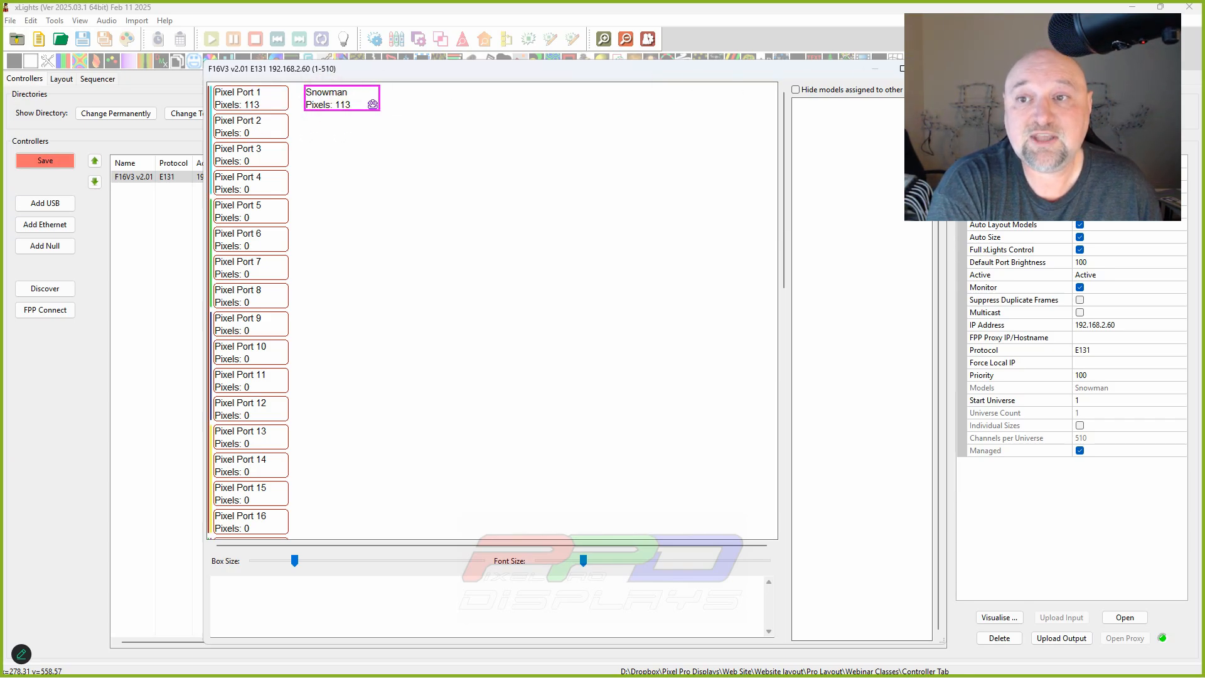
{"action": "left_click", "coordinate": [931, 69]}
{"action": "left_click", "coordinate": [266, 182]}
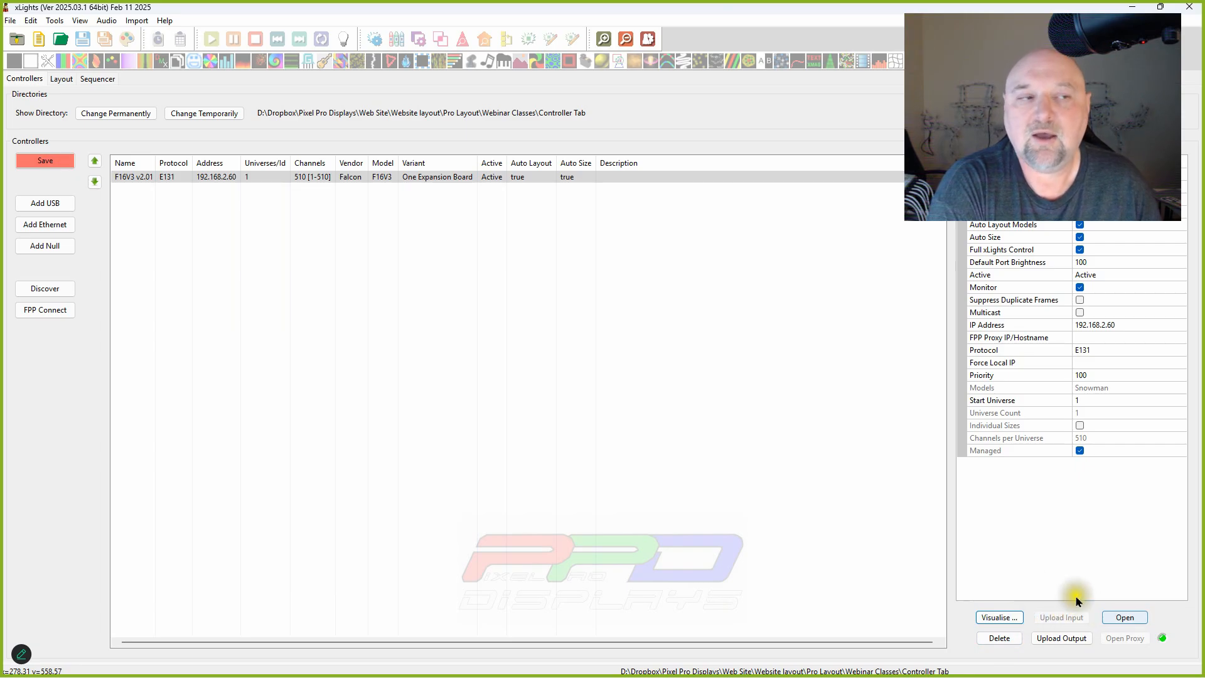
Examine the Other preferences, including the Link save and Link controller upload options, and close the preferences
{"action": "left_click", "coordinate": [9, 20]}
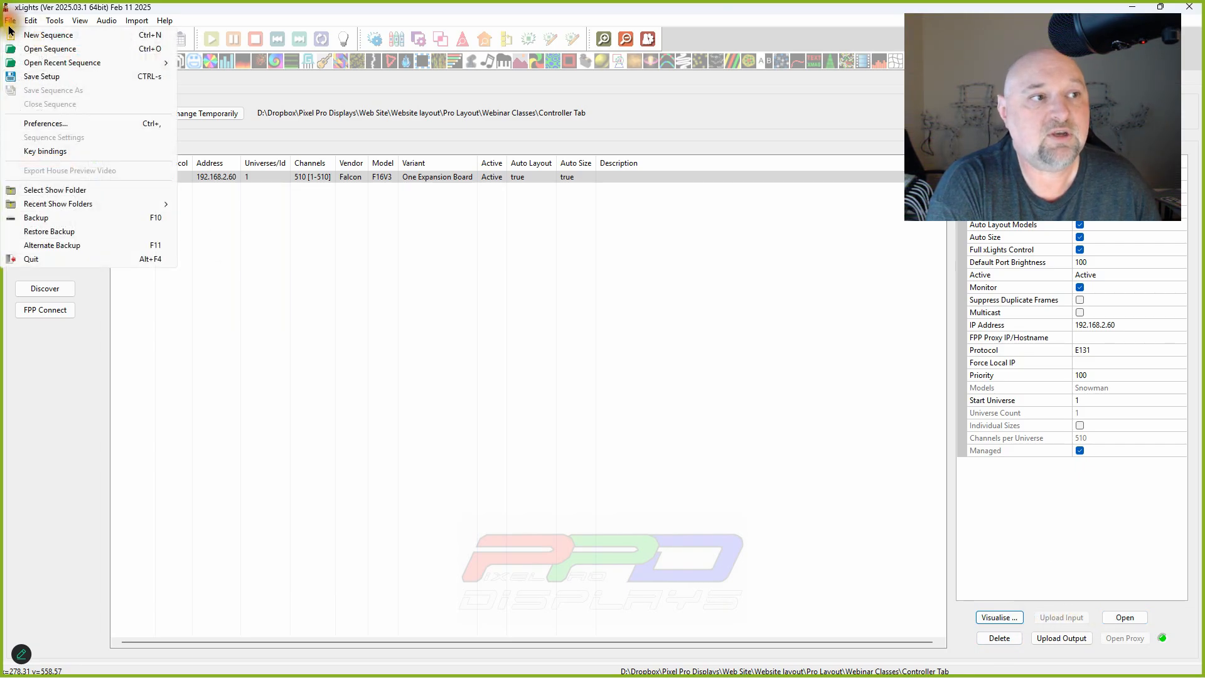
{"action": "left_click", "coordinate": [36, 128]}
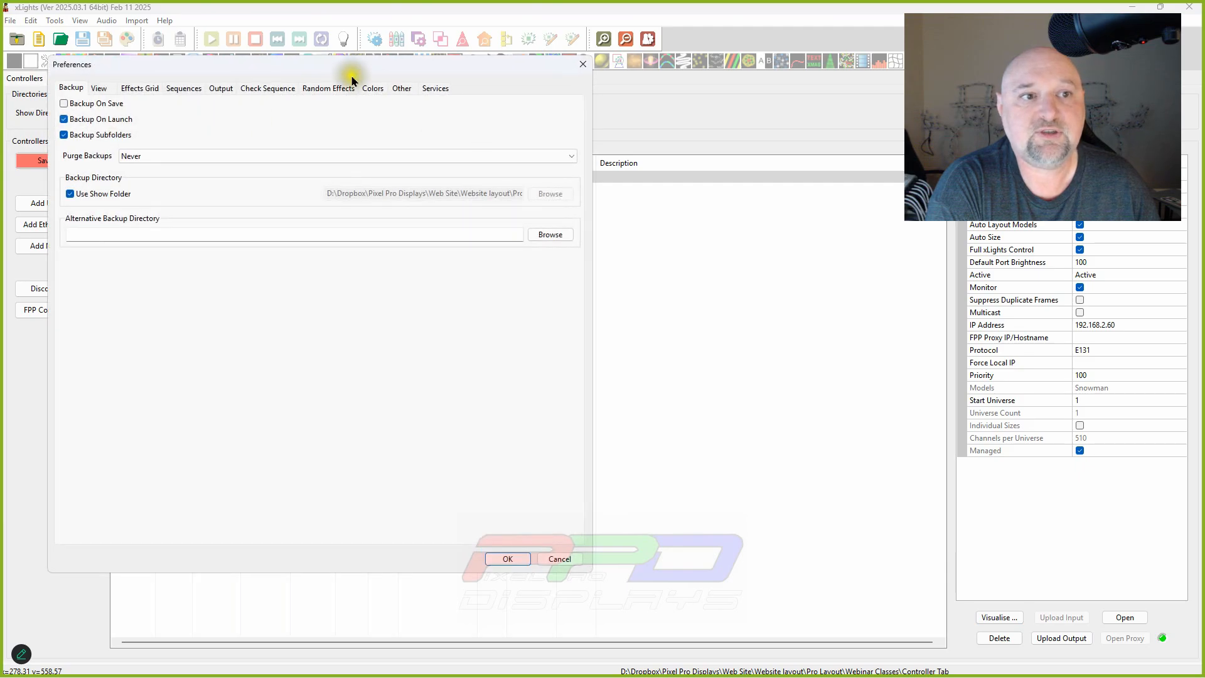
{"action": "left_click_drag", "start_coordinate": [292, 64], "coordinate": [349, 73]}
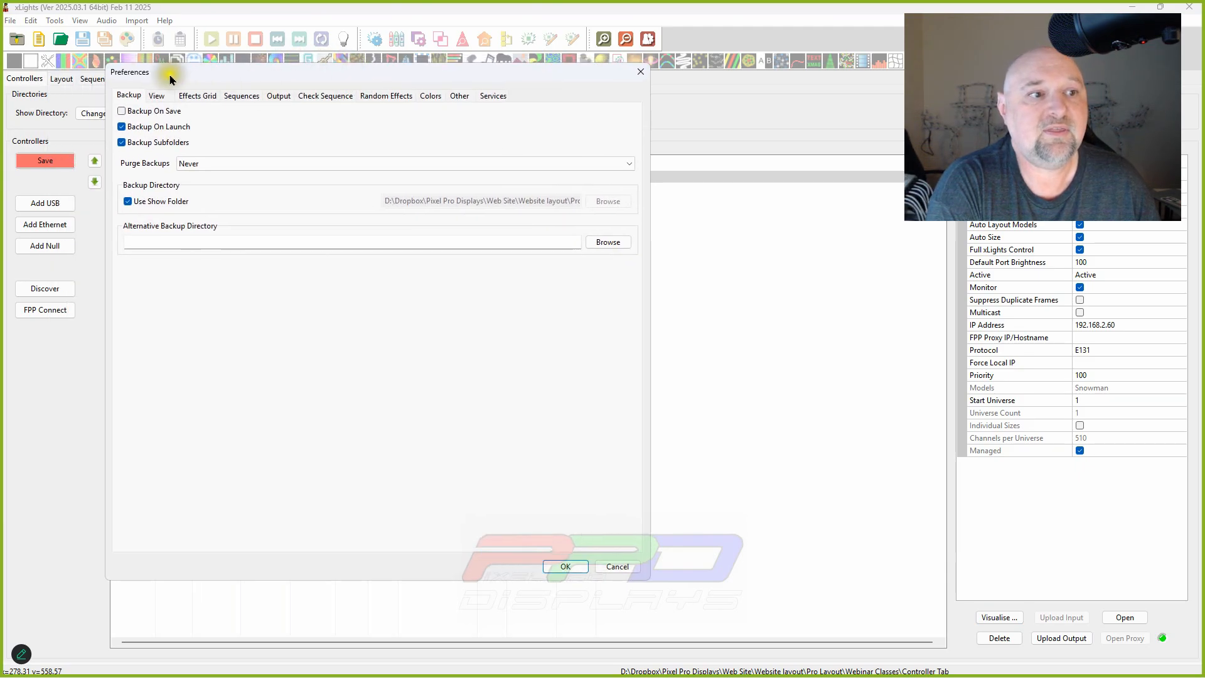
{"action": "left_click", "coordinate": [459, 95]}
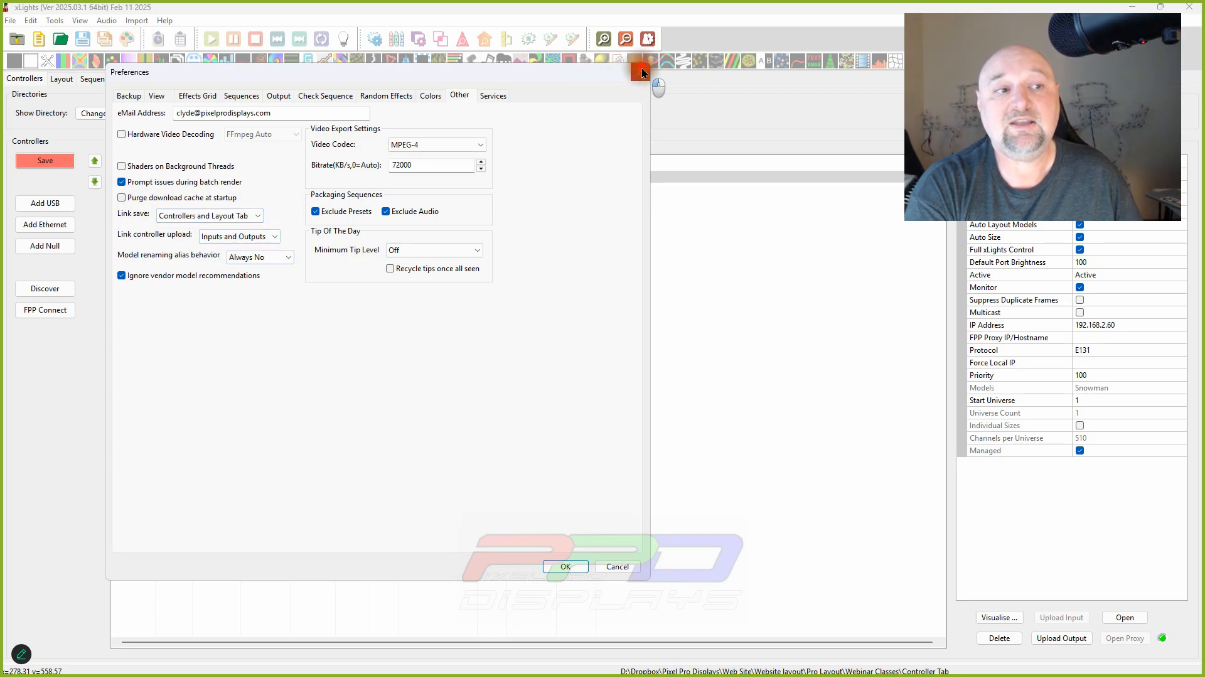
{"action": "left_click", "coordinate": [641, 72]}
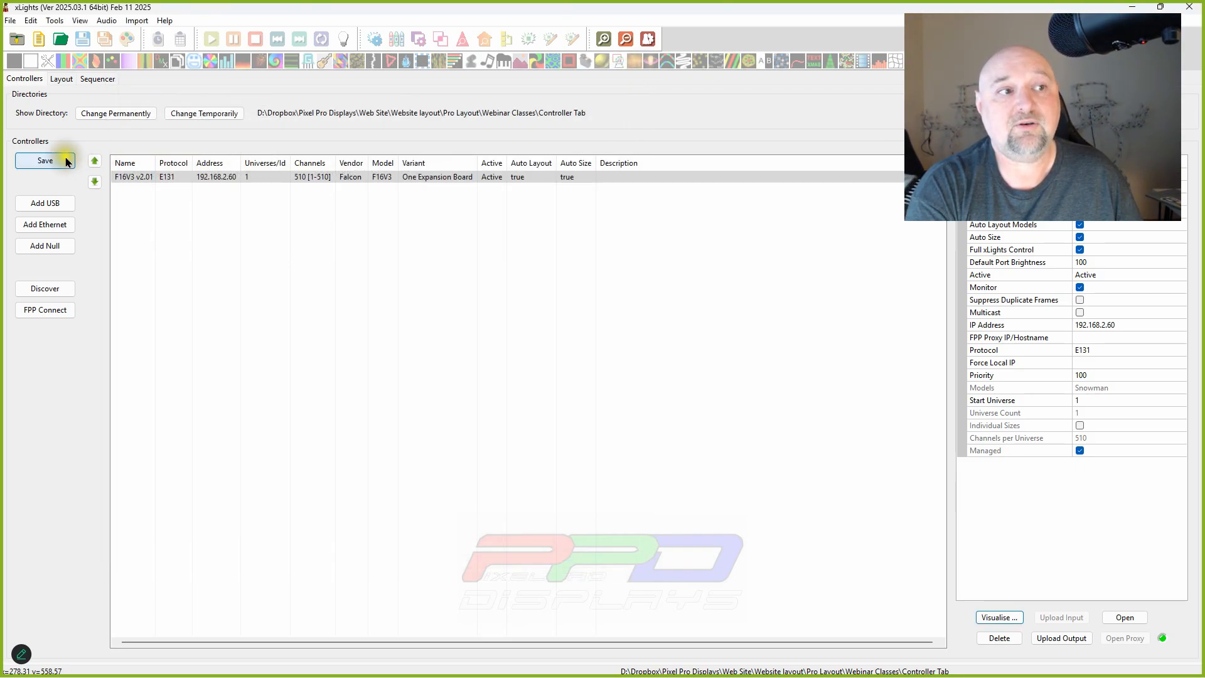
Save the pending controller and layout changes from the Layout view and return to the Controllers view
{"action": "left_click", "coordinate": [61, 79]}
{"action": "left_click", "coordinate": [150, 654]}
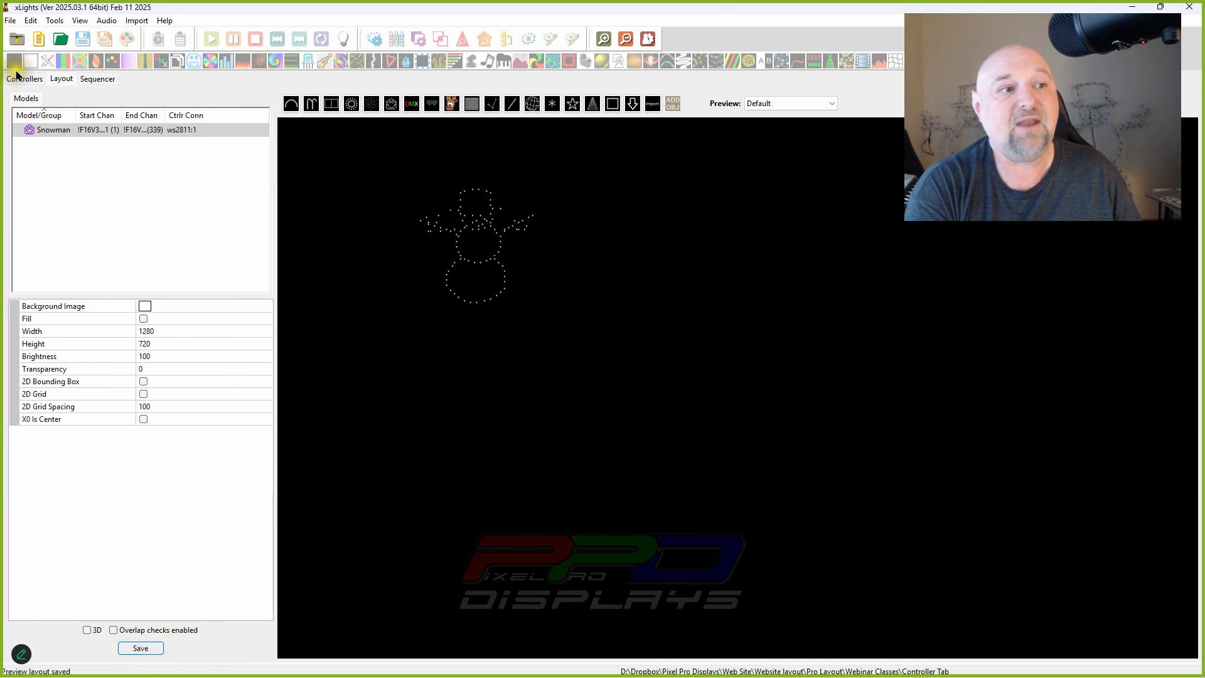
{"action": "left_click", "coordinate": [17, 76]}
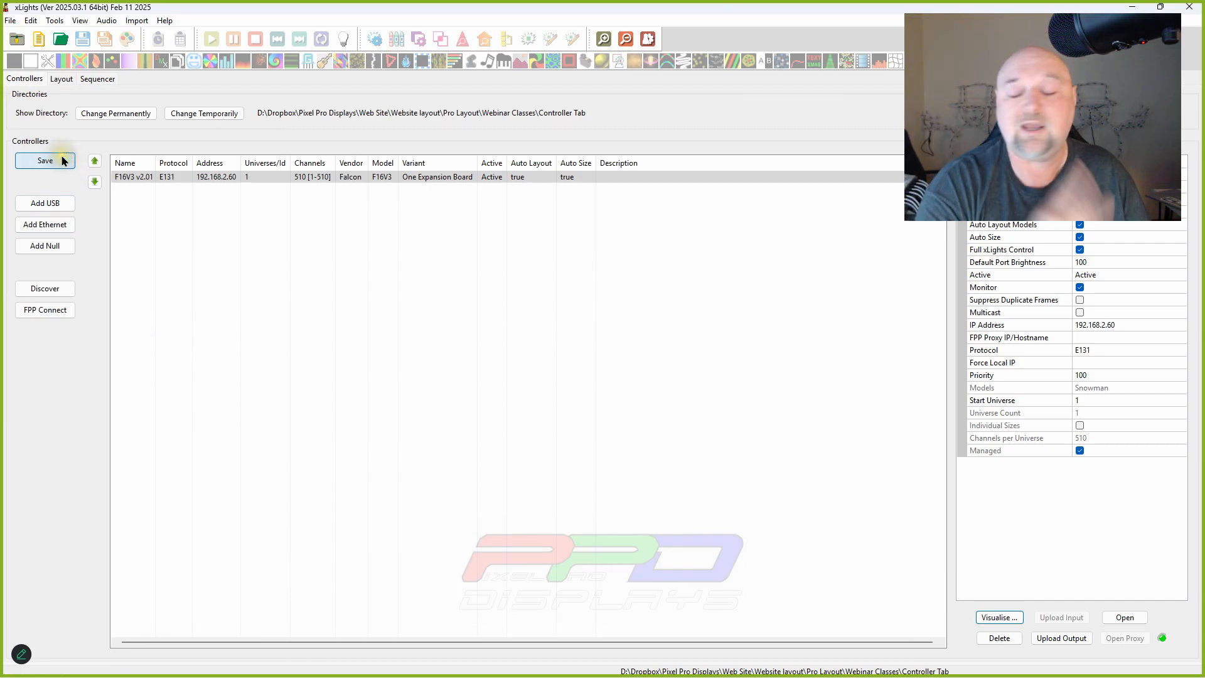
Check the Snowman's port assignment in the visualiser and upload the output configuration to the F16V3 controller
{"action": "left_click", "coordinate": [1059, 640]}
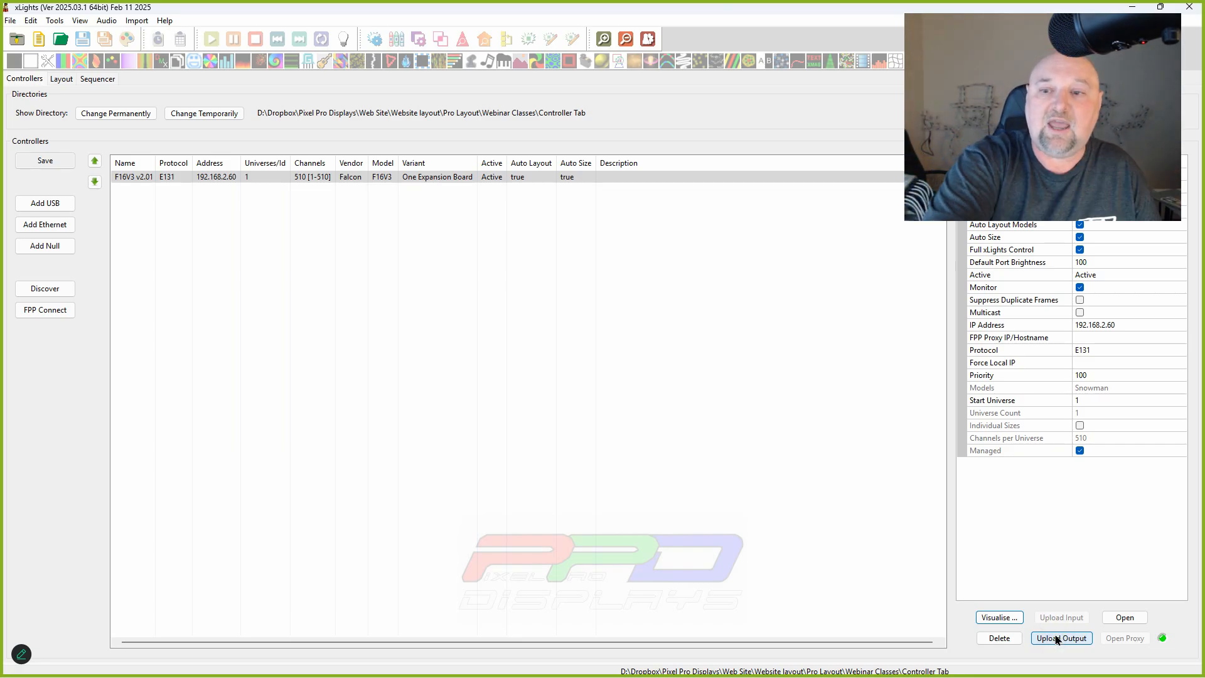
{"action": "left_click", "coordinate": [990, 618]}
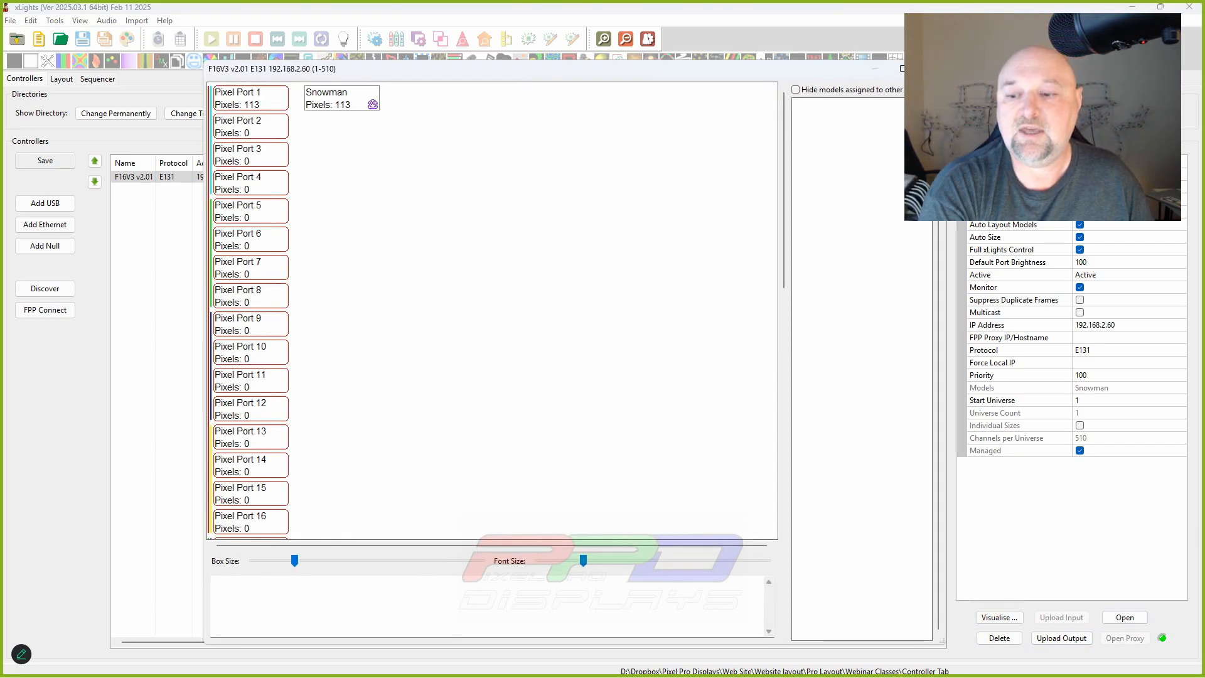
{"action": "key", "text": "Escape"}
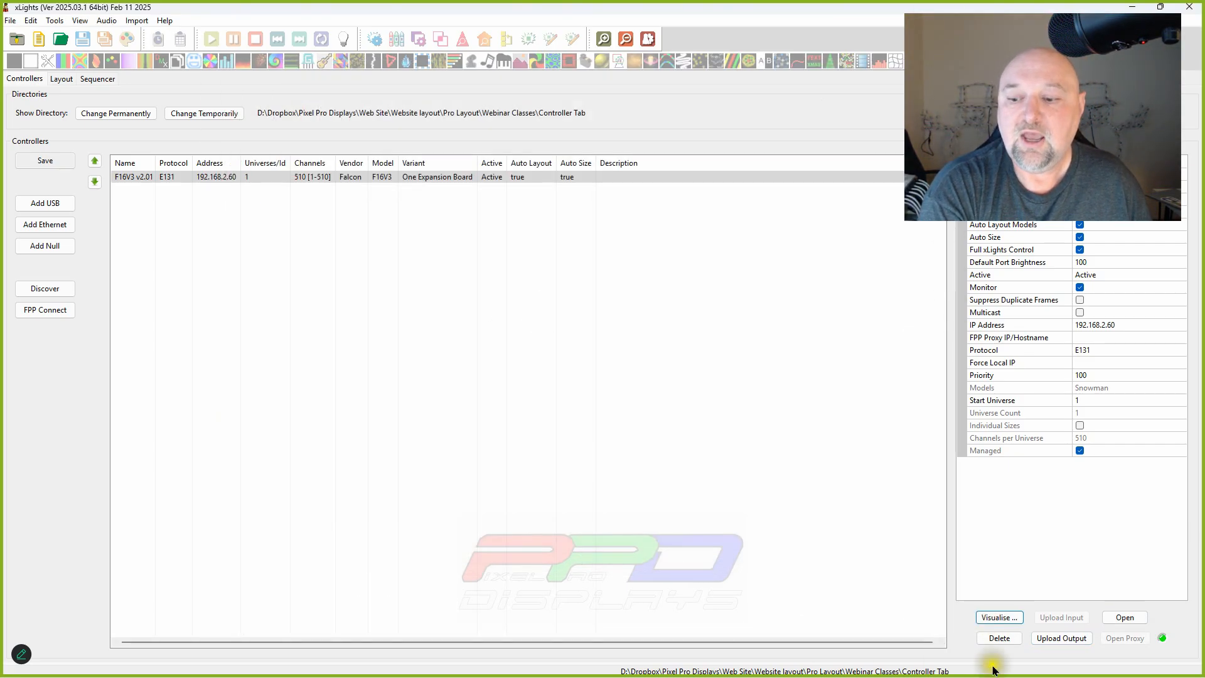
{"action": "left_click", "coordinate": [1061, 637]}
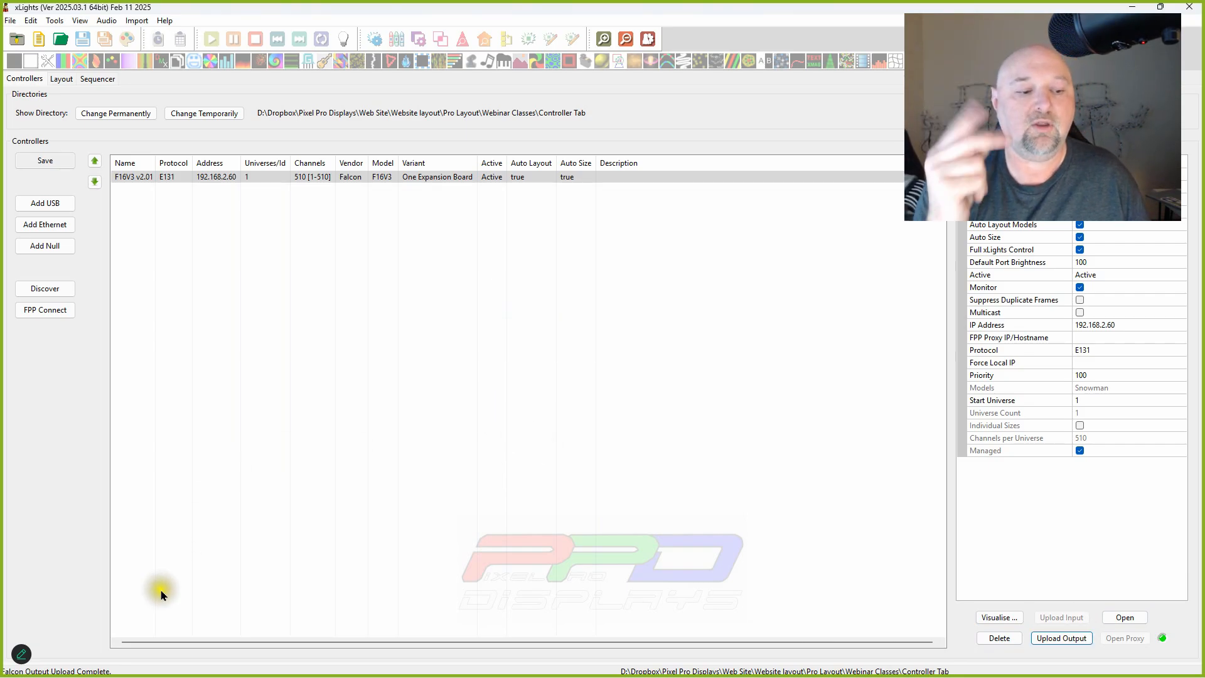
{"action": "left_click", "coordinate": [194, 533]}
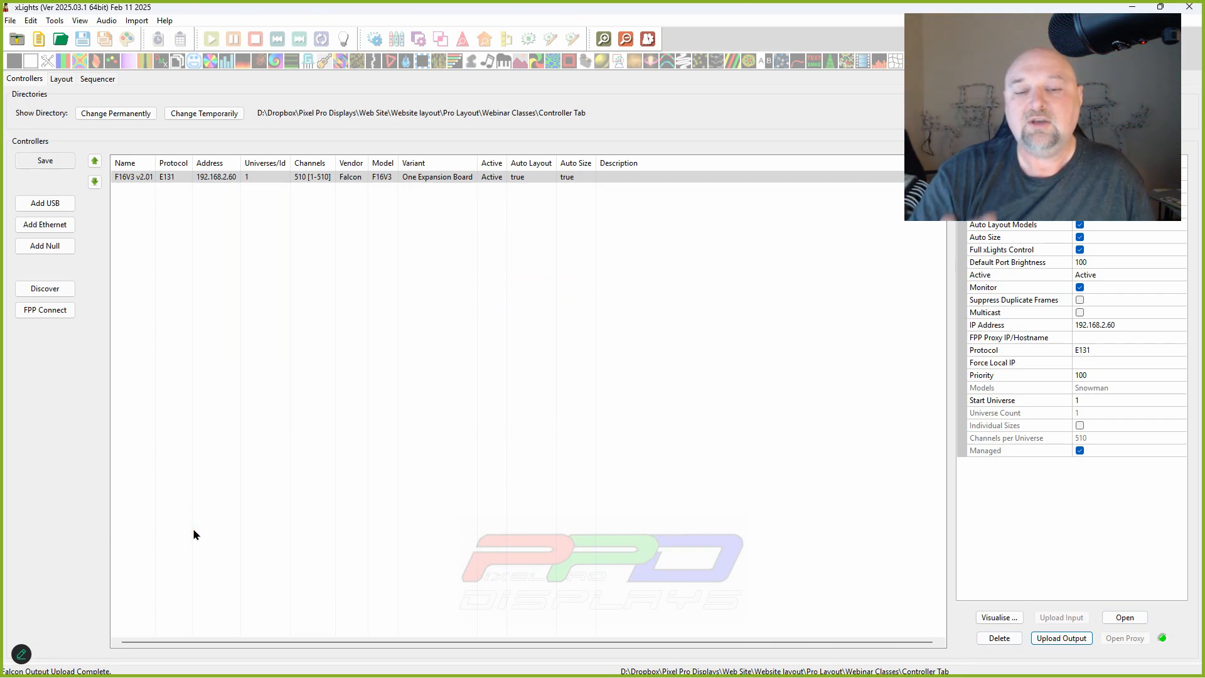
{"action": "left_click", "coordinate": [197, 515]}
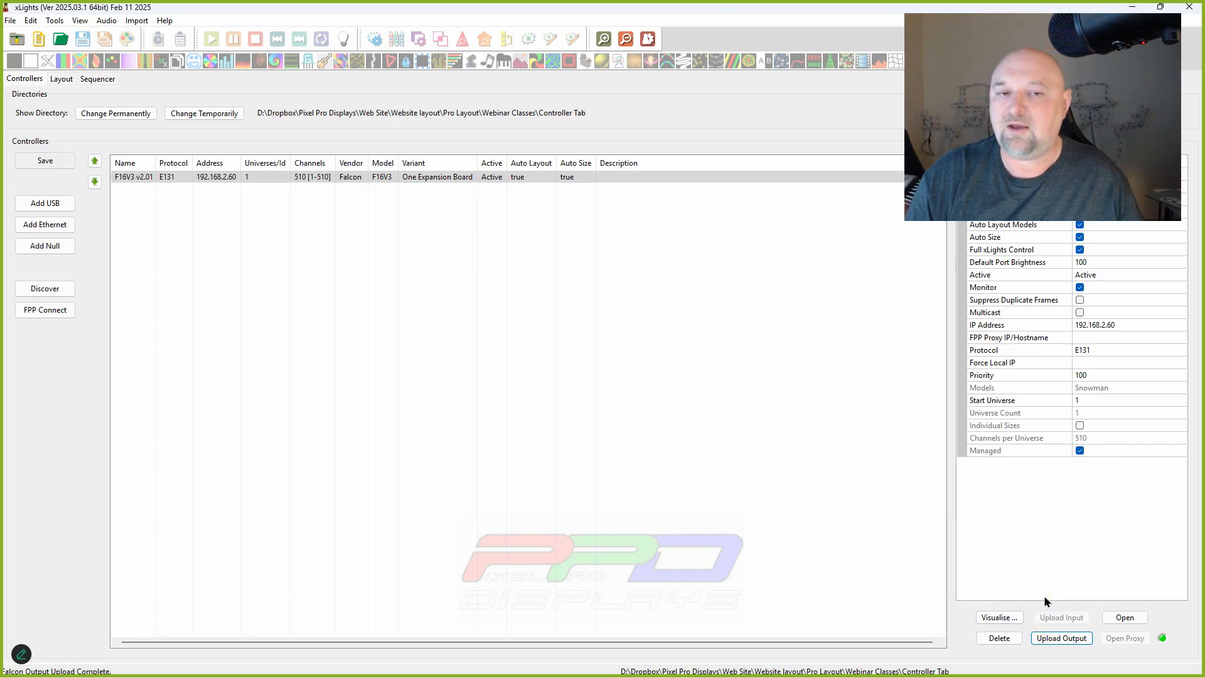
{"action": "left_click", "coordinate": [1042, 638]}
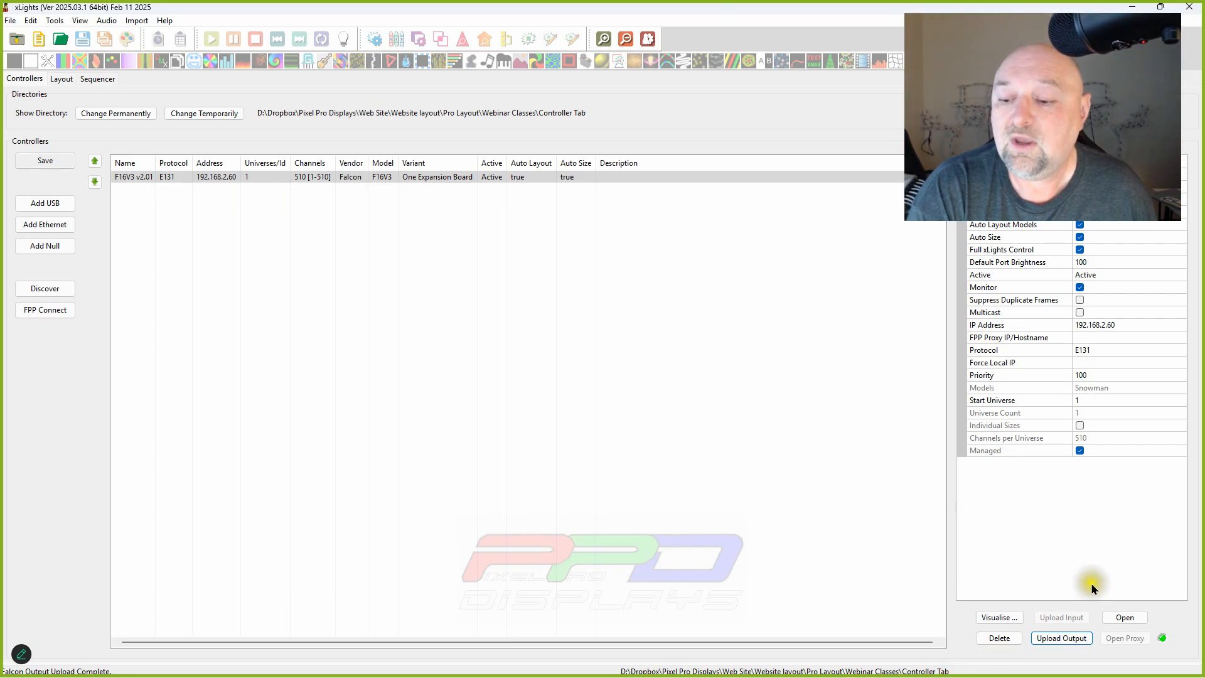
Open the F16V3 controller's web page, examine the Snowman's description and pixel count under String Ports, and move the browser window away
{"action": "left_click", "coordinate": [1111, 617]}
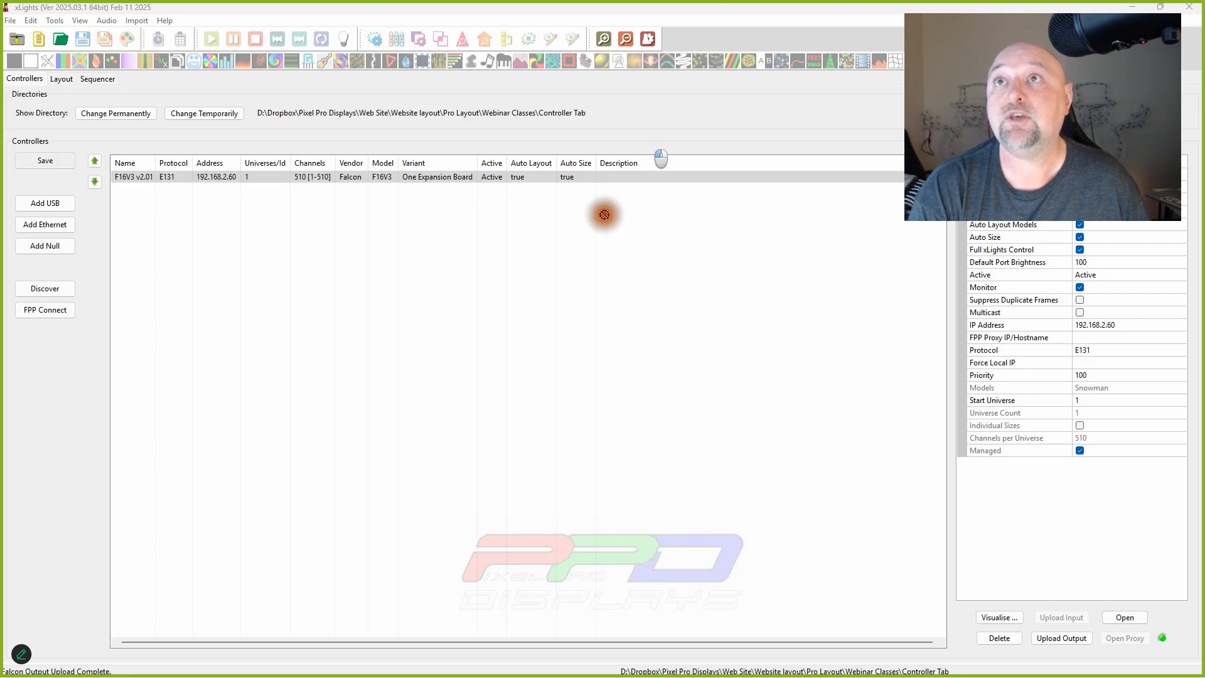
{"action": "left_click_drag", "start_coordinate": [472, 66], "coordinate": [446, 43]}
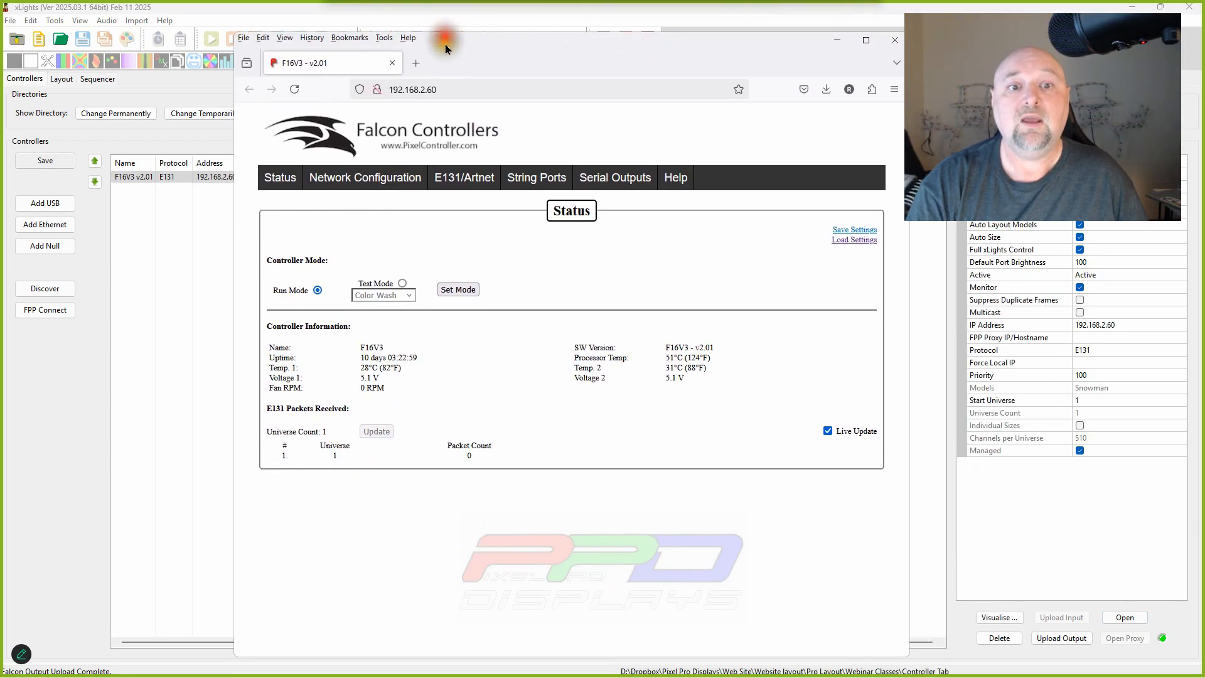
{"action": "left_click", "coordinate": [508, 188]}
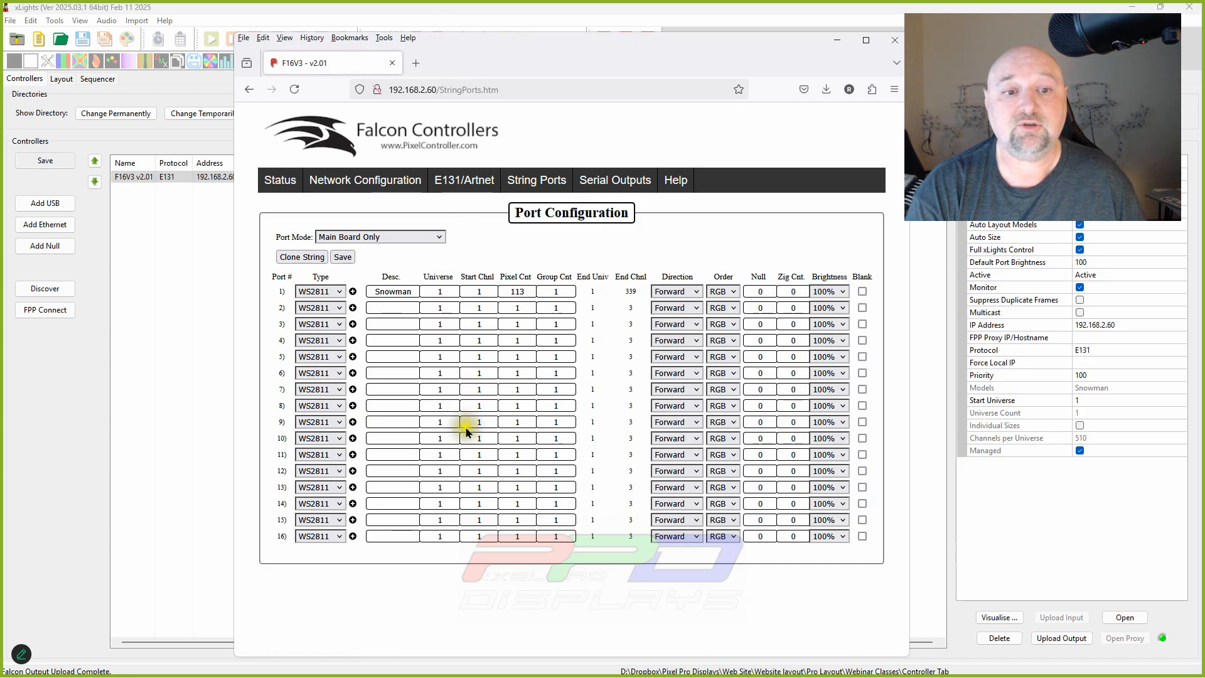
{"action": "left_click_drag", "start_coordinate": [373, 291], "coordinate": [441, 293]}
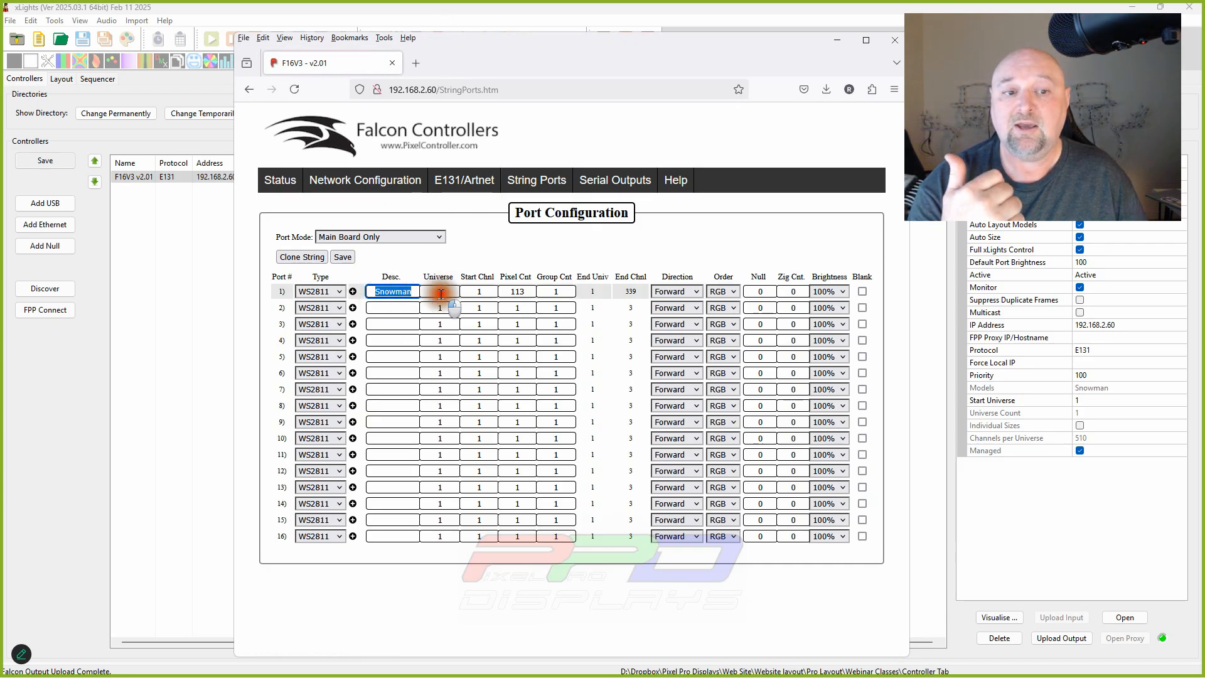
{"action": "double_click", "coordinate": [516, 292]}
{"action": "left_click", "coordinate": [135, 181]}
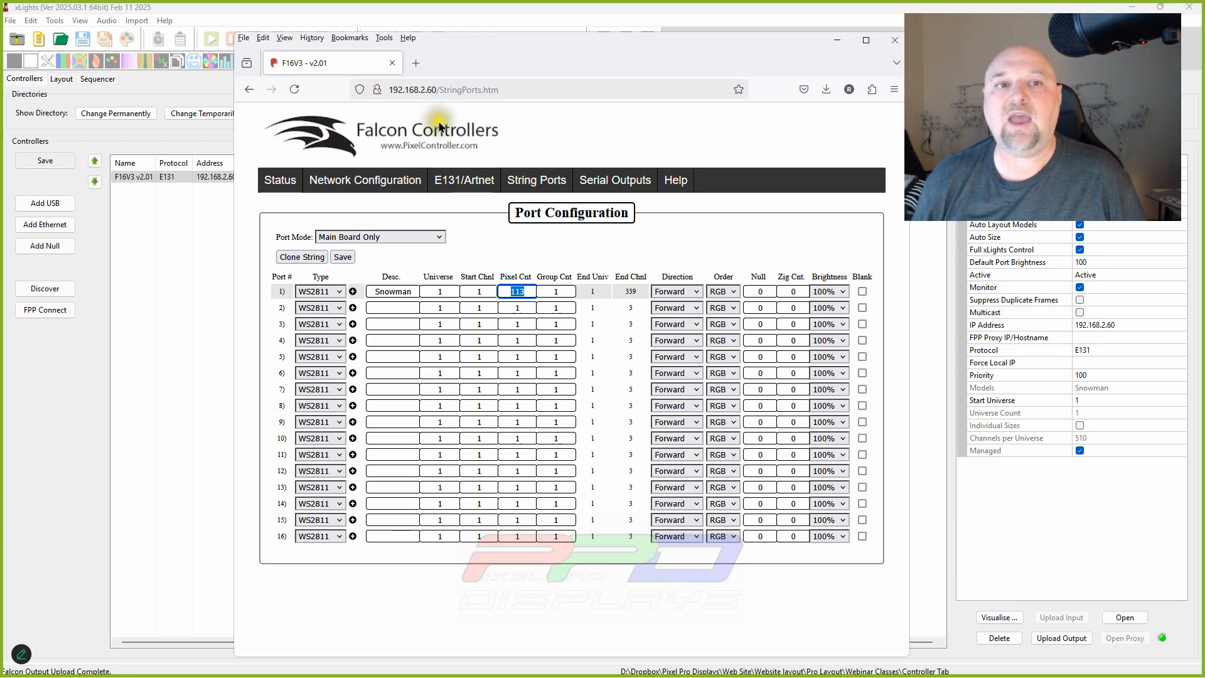
{"action": "left_click_drag", "start_coordinate": [477, 39], "coordinate": [1204, 39]}
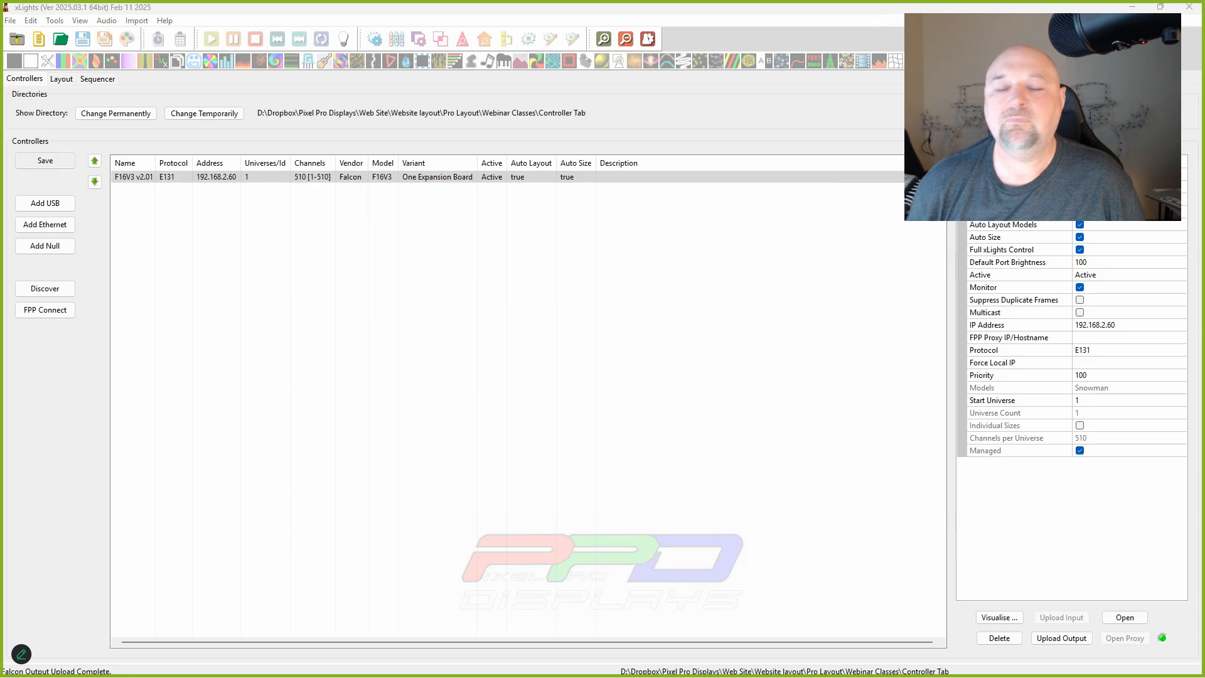
{"action": "left_click", "coordinate": [132, 188]}
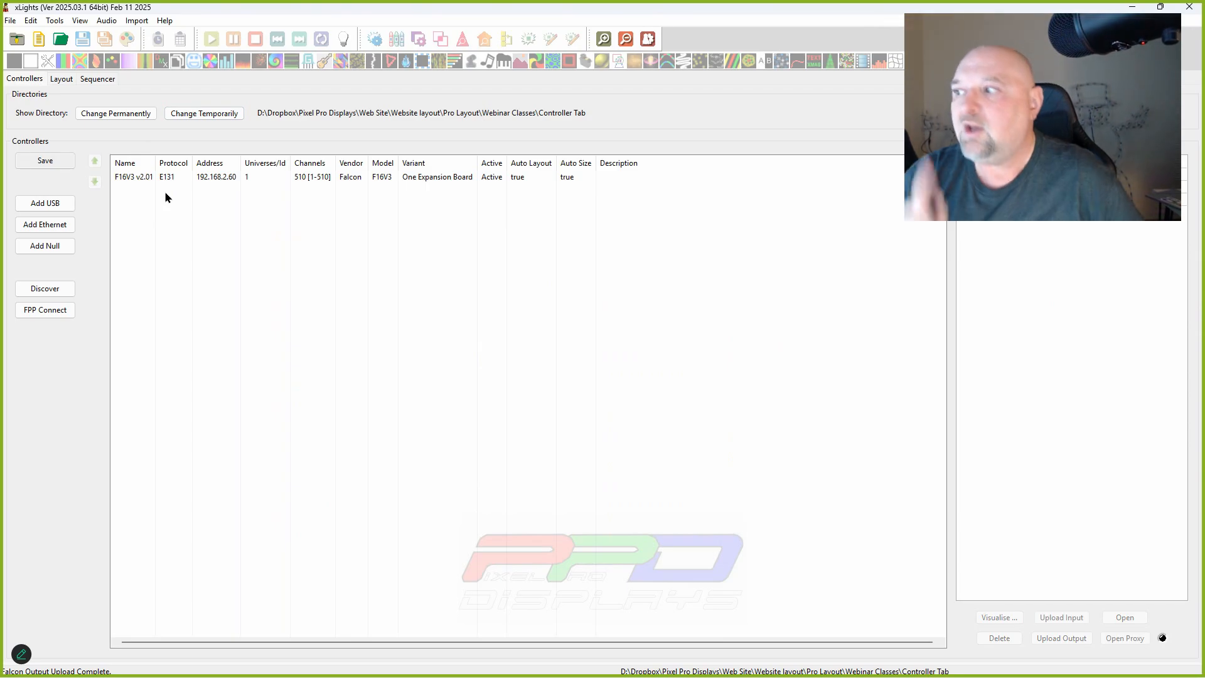
Bring back the controller's String Ports page, examine port 2's pixel count, and move the browser window off screen
{"action": "left_click_drag", "start_coordinate": [1204, 106], "coordinate": [567, 126]}
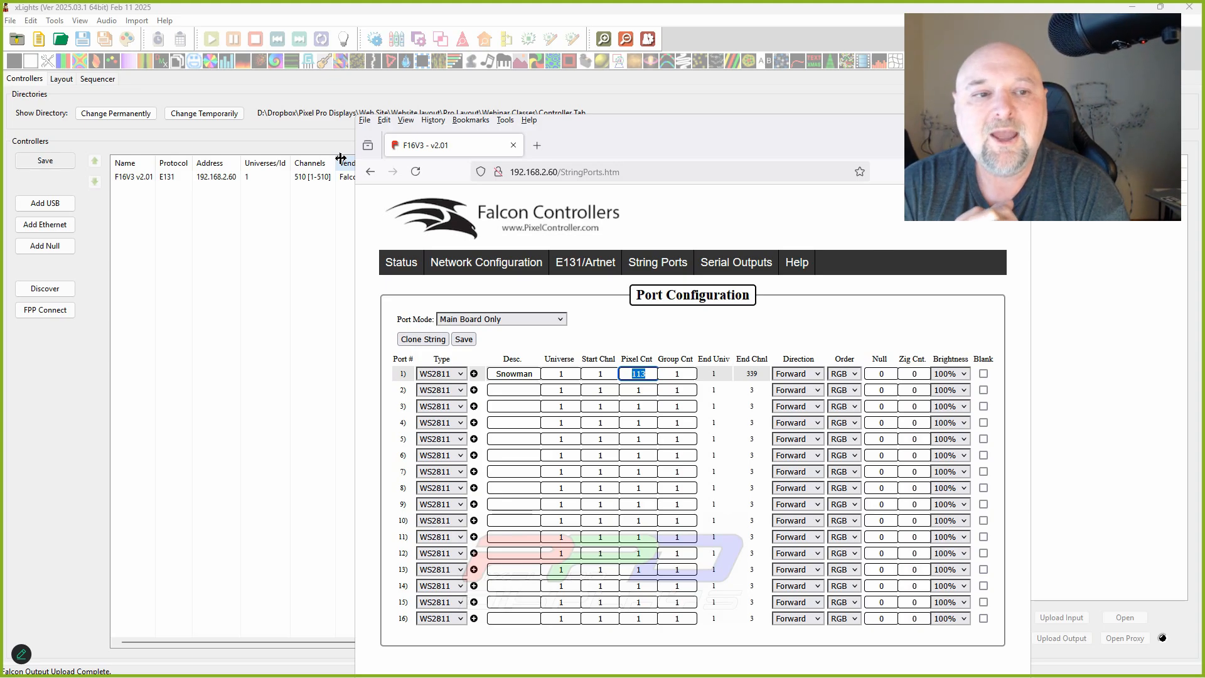
{"action": "double_click", "coordinate": [640, 389]}
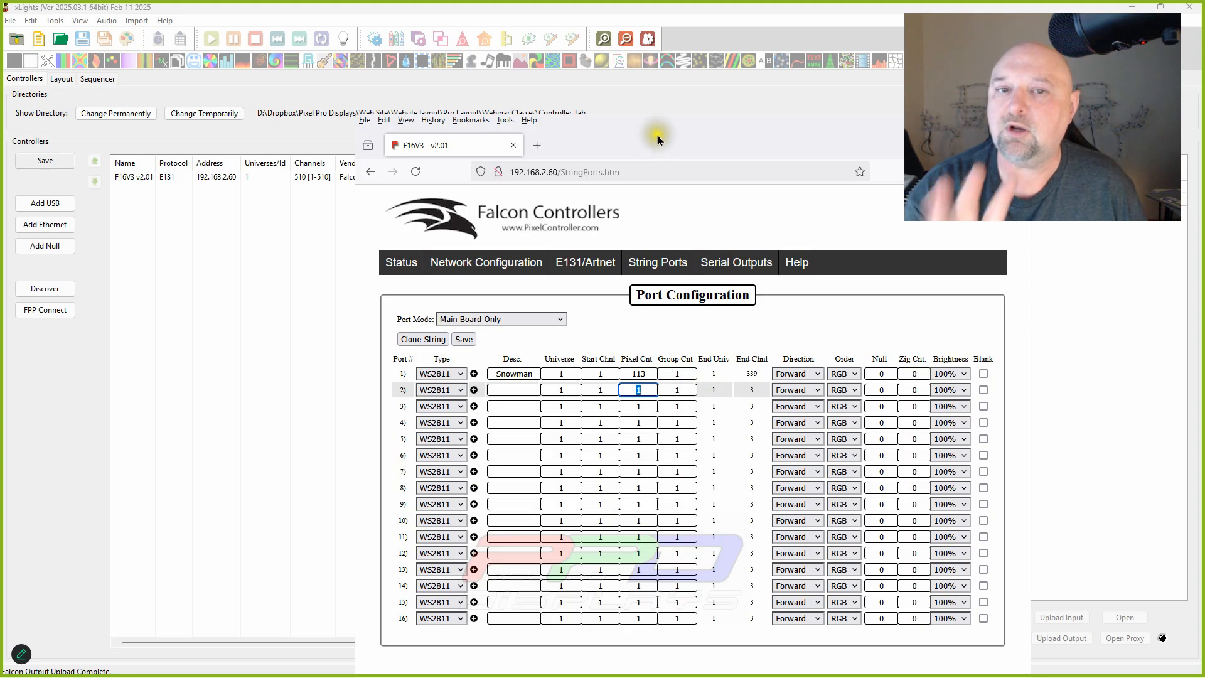
{"action": "left_click_drag", "start_coordinate": [665, 145], "coordinate": [1204, 95]}
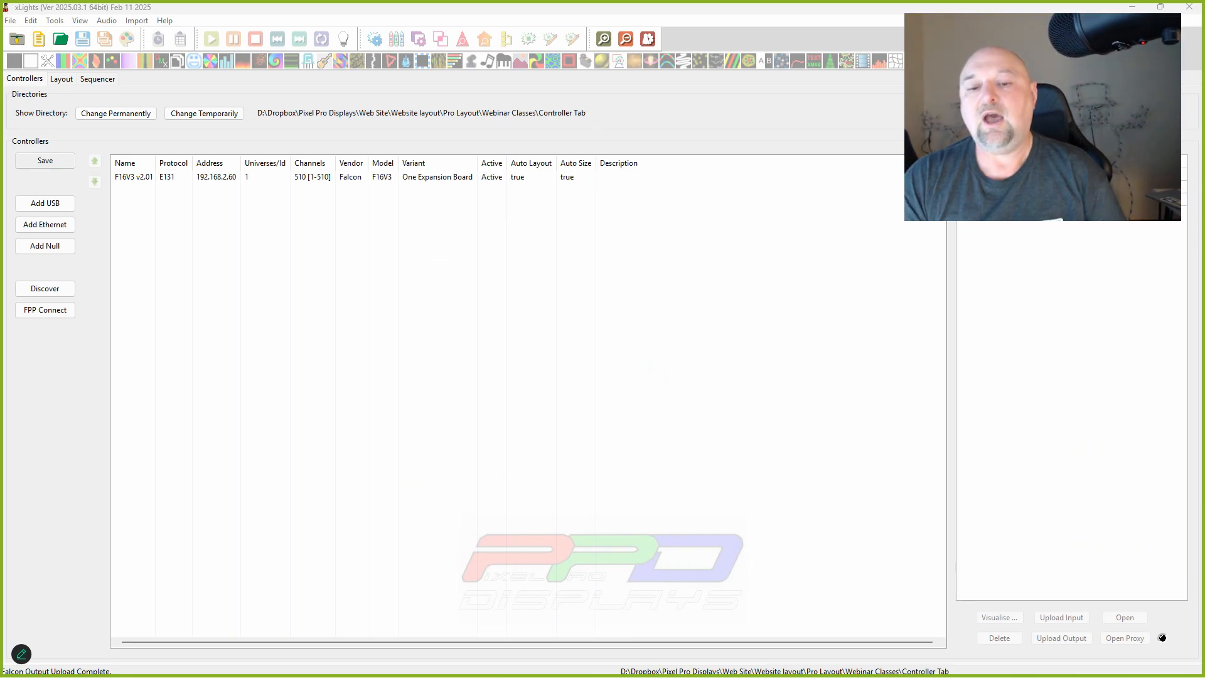
Select the F16V3 controller, open its web page to view the Status information, and move the browser window off screen
{"action": "left_click", "coordinate": [519, 180]}
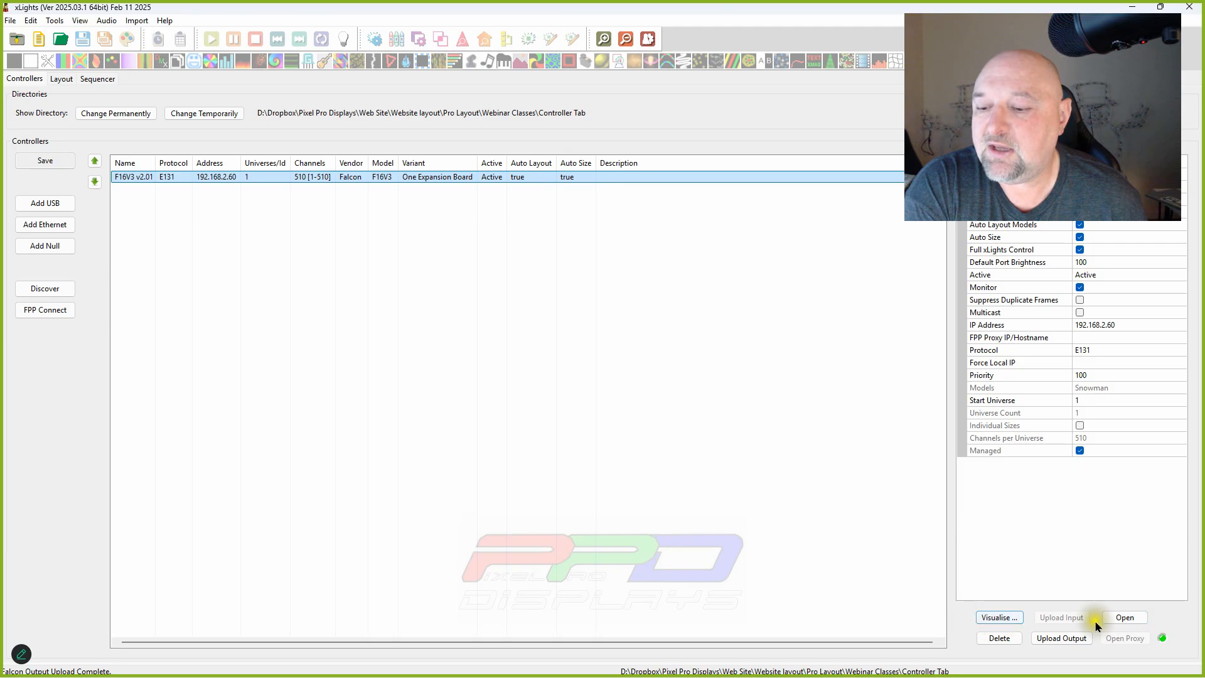
{"action": "left_click", "coordinate": [1124, 618]}
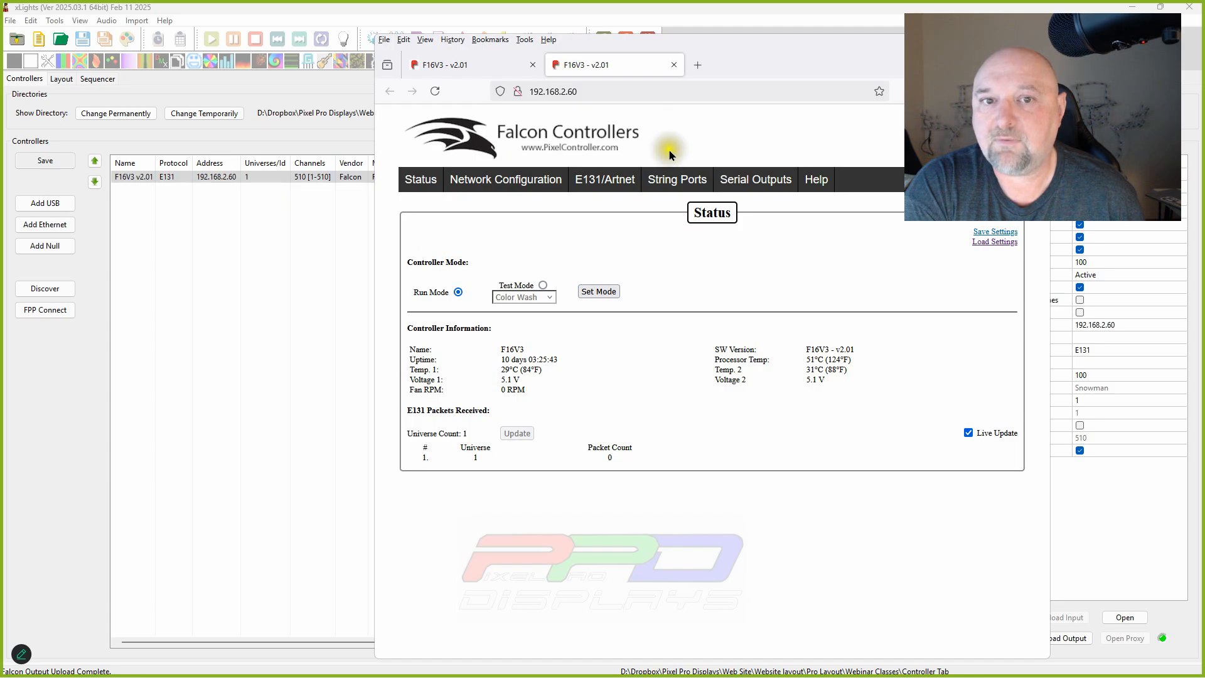
{"action": "mouse_move", "coordinate": [737, 53]}
{"action": "left_mouse_down"}
{"action": "mouse_move", "coordinate": [790, 63]}
{"action": "mouse_move", "coordinate": [756, 38]}
{"action": "left_mouse_up"}
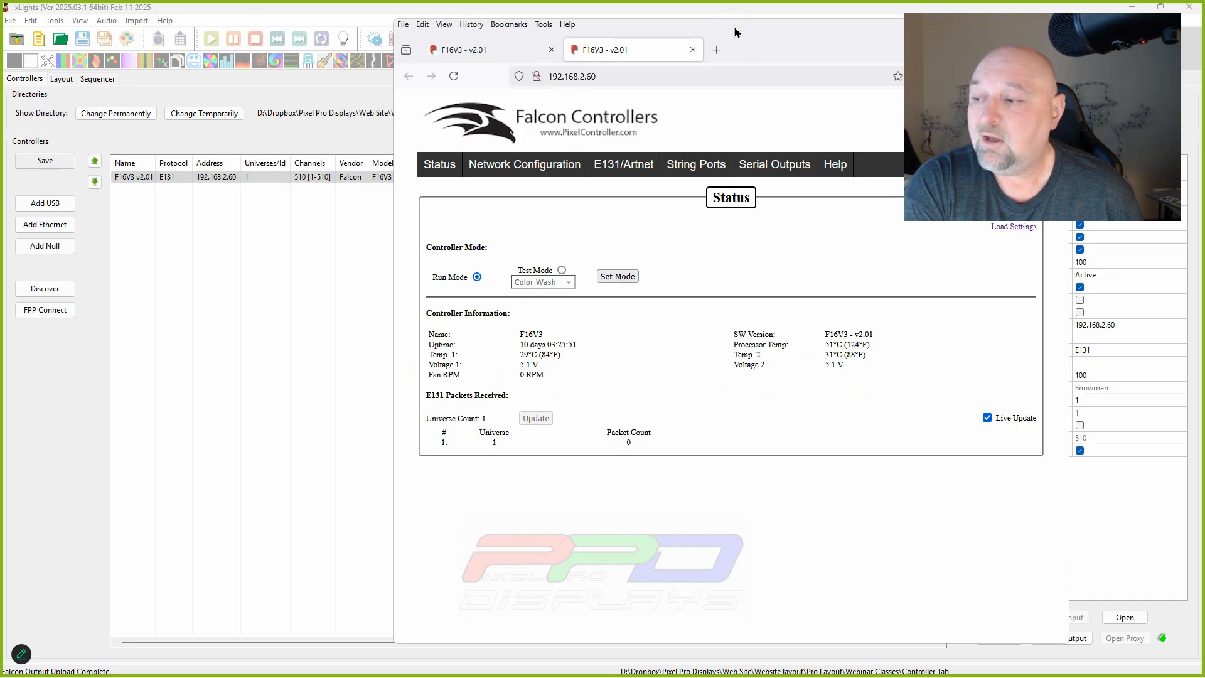
{"action": "mouse_move", "coordinate": [737, 32]}
{"action": "left_mouse_down"}
{"action": "mouse_move", "coordinate": [704, 41]}
{"action": "mouse_move", "coordinate": [713, 51]}
{"action": "mouse_move", "coordinate": [1204, 47]}
{"action": "left_mouse_up"}
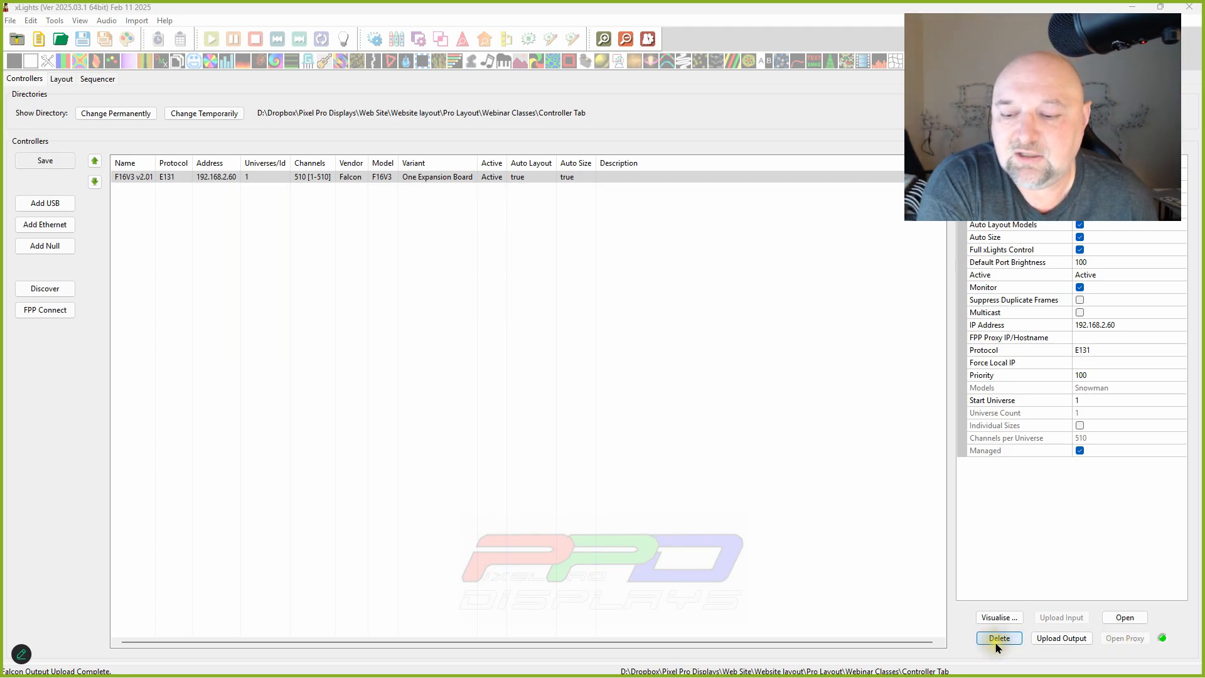
Request deletion of the F16V3 controller and decline the confirmation
{"action": "left_click", "coordinate": [310, 176]}
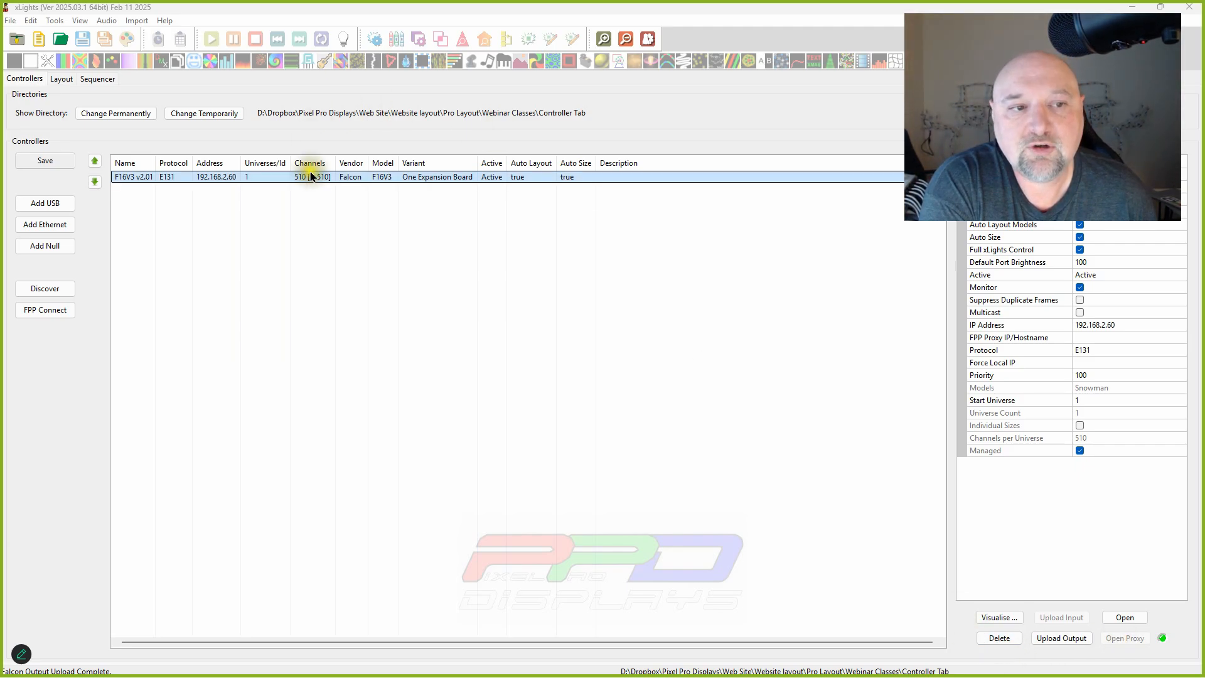
{"action": "left_click", "coordinate": [1001, 643]}
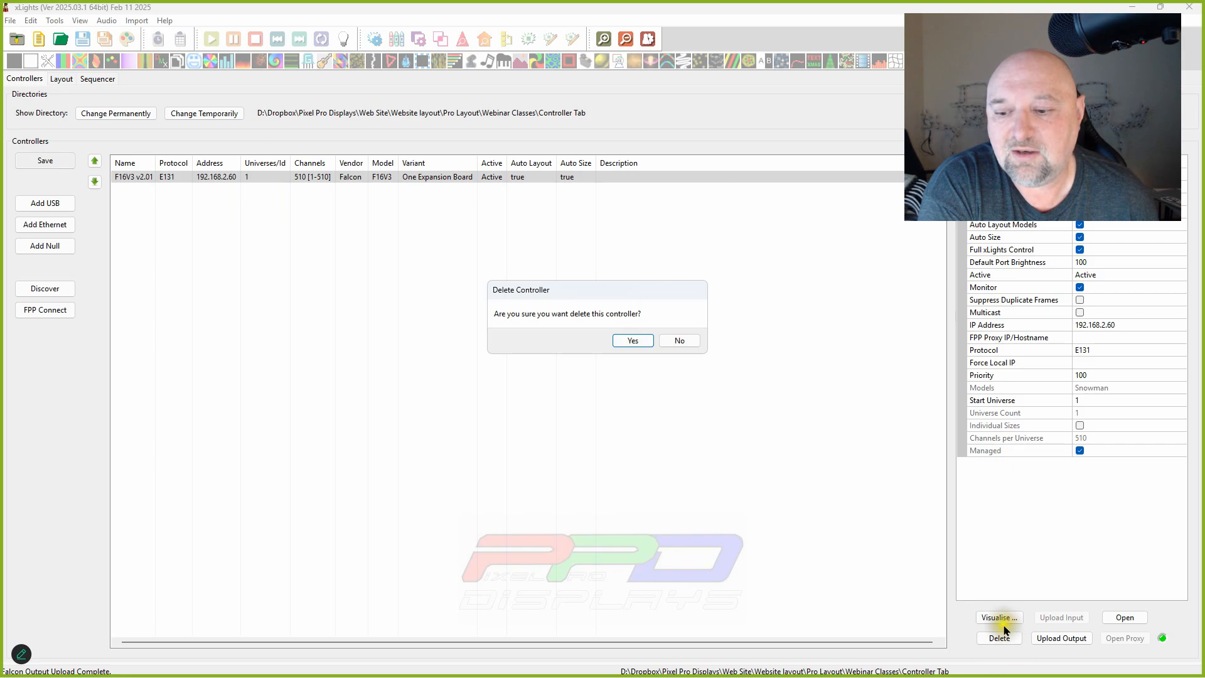
{"action": "left_click", "coordinate": [680, 340]}
Examine the context commands available for the F16V3 controller and dismiss them without choosing one
{"action": "left_click", "coordinate": [178, 179]}
{"action": "right_click", "coordinate": [179, 182]}
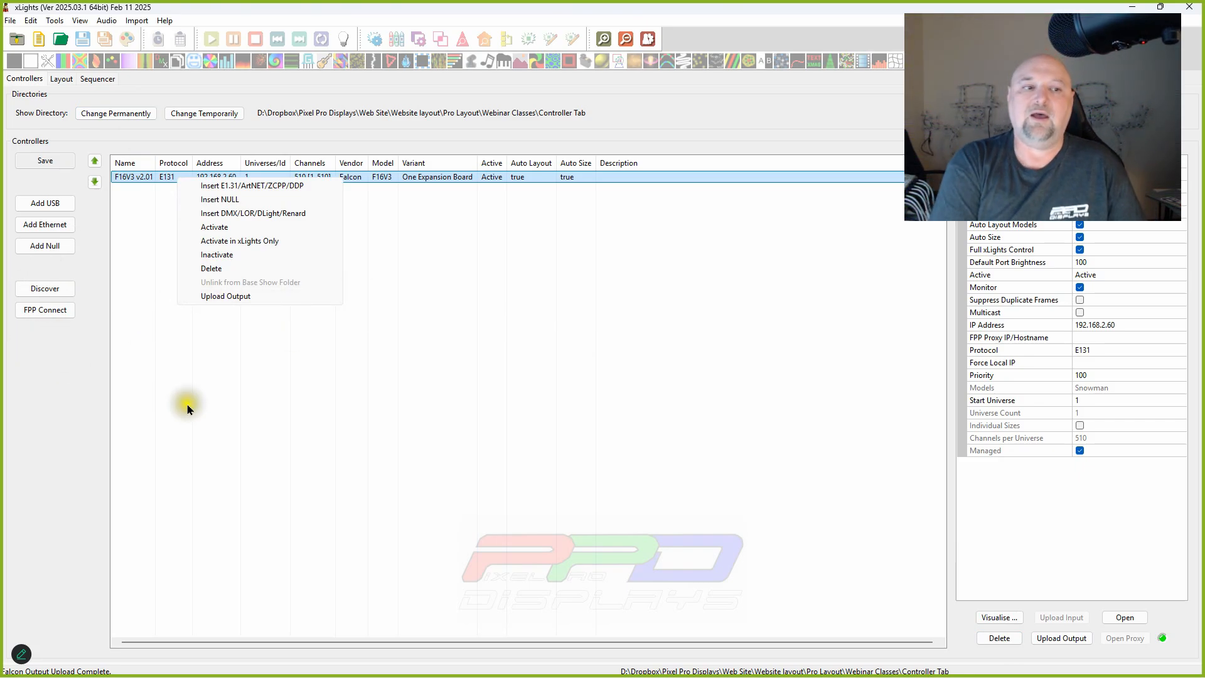
{"action": "left_click", "coordinate": [87, 406]}
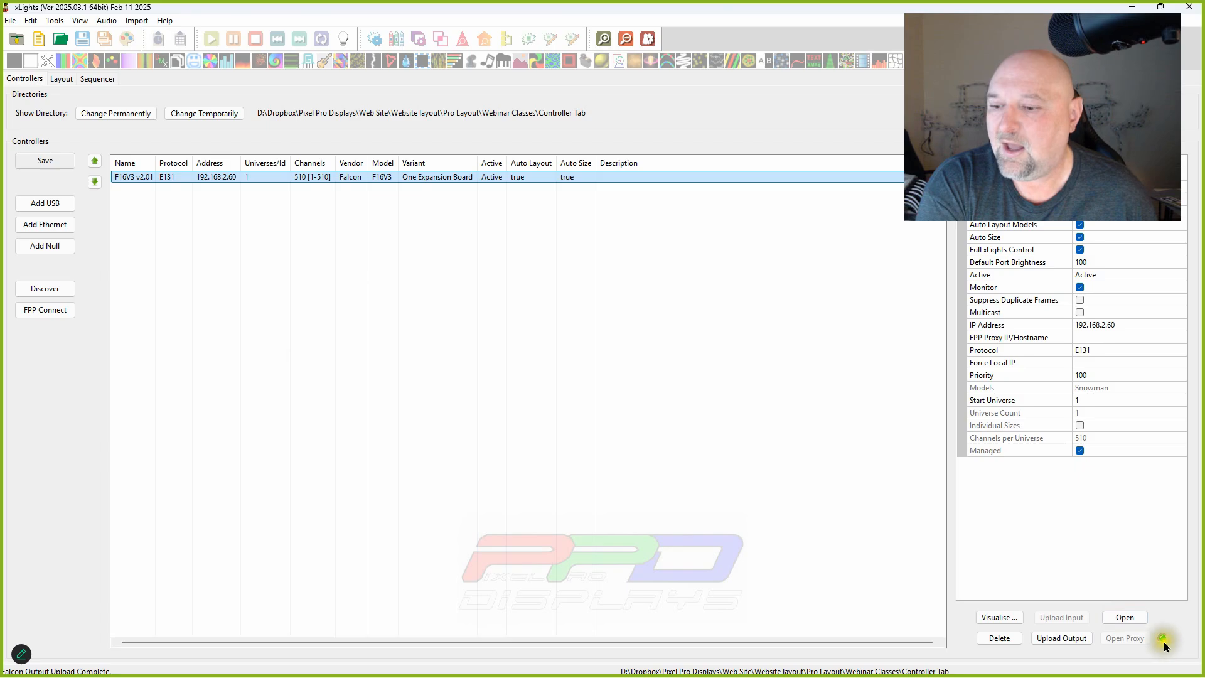
Deselect and reselect the F16V3 controller to check its connection status indicator
{"action": "left_click", "coordinate": [1123, 640]}
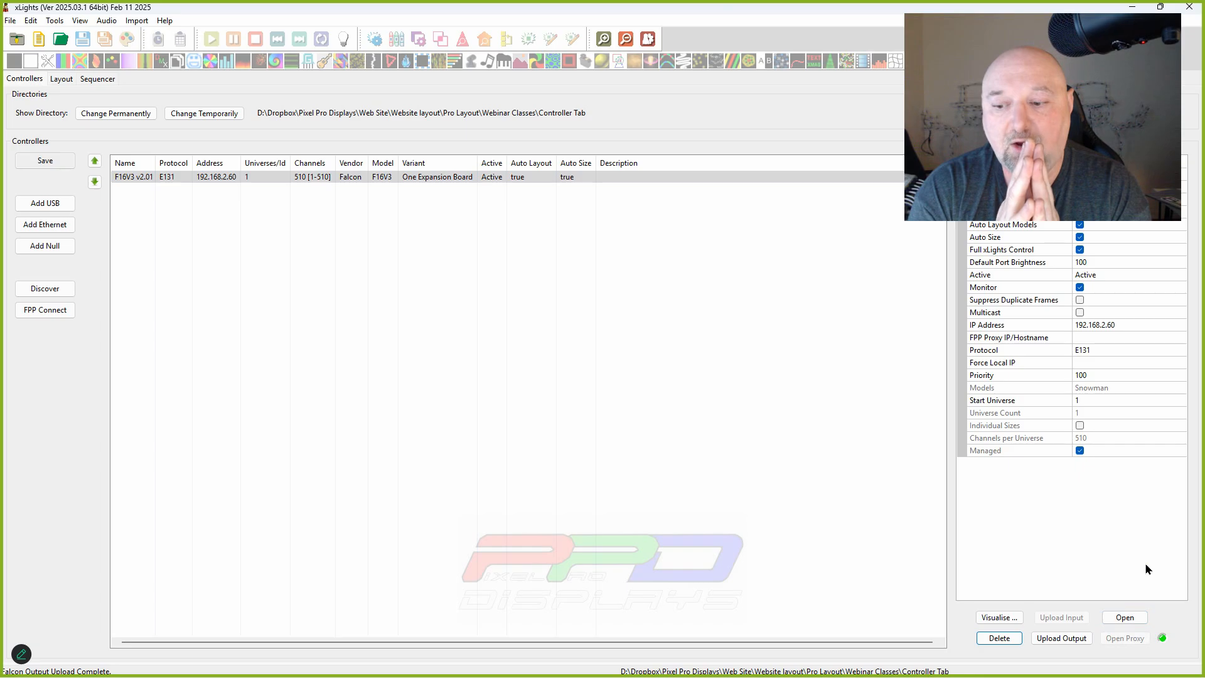
{"action": "left_click", "coordinate": [1125, 533]}
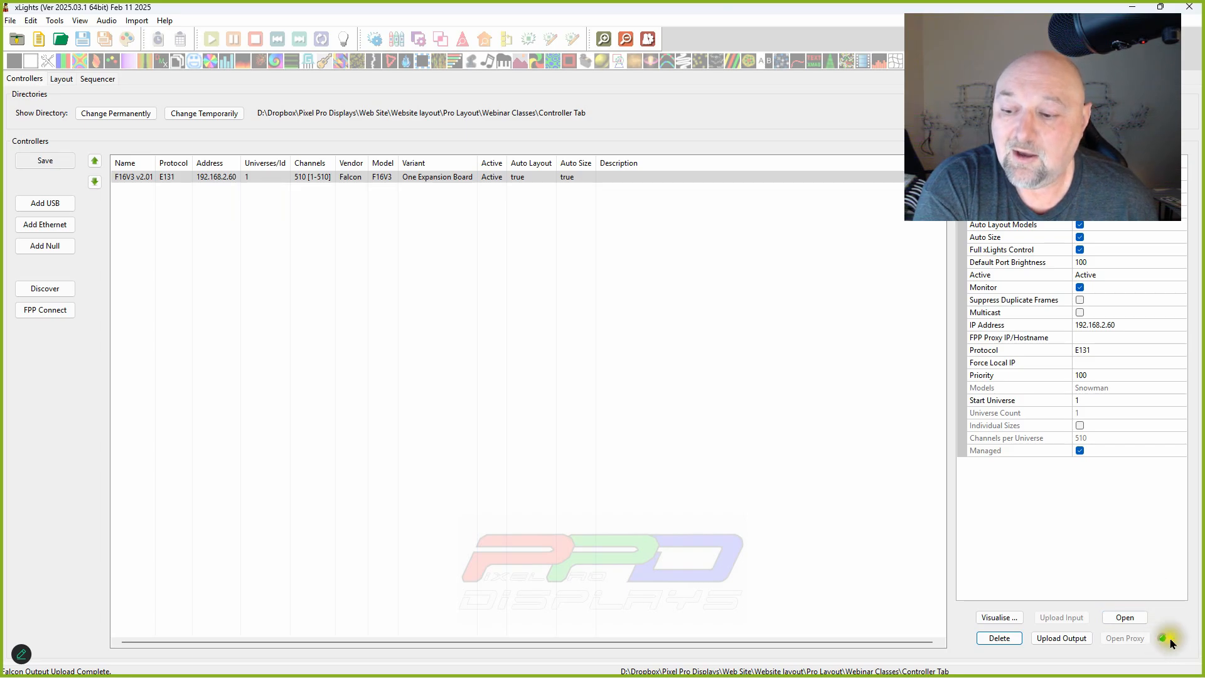
{"action": "left_click", "coordinate": [199, 193]}
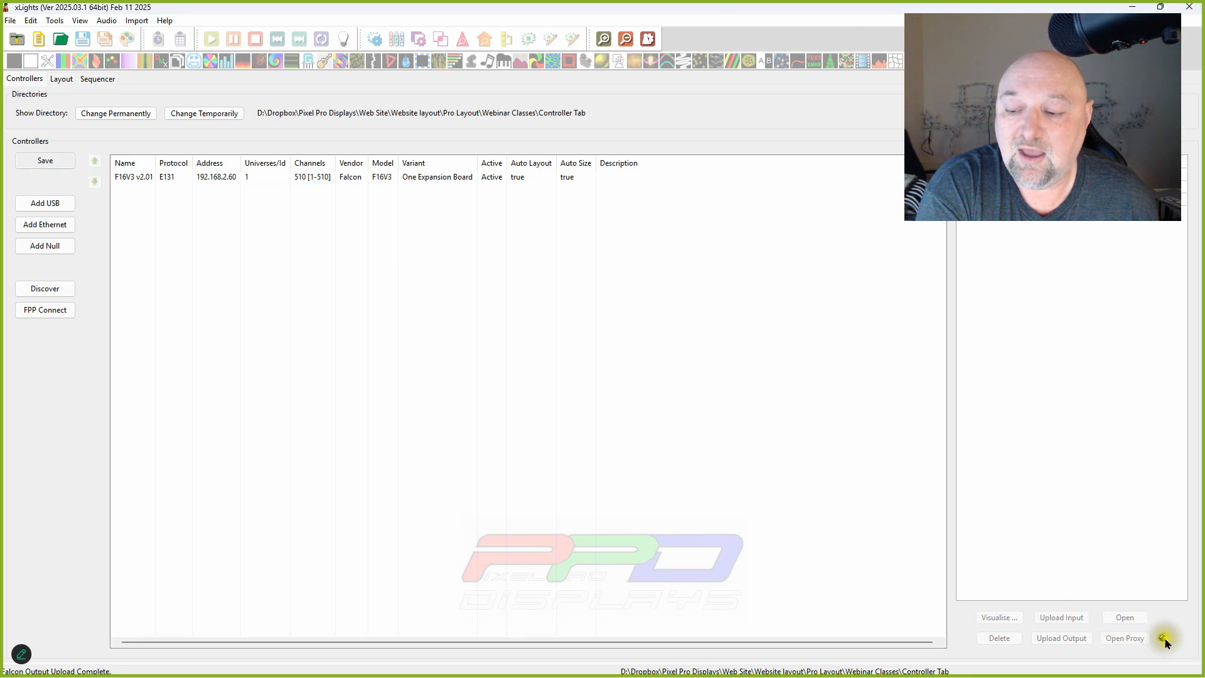
{"action": "left_click", "coordinate": [320, 178]}
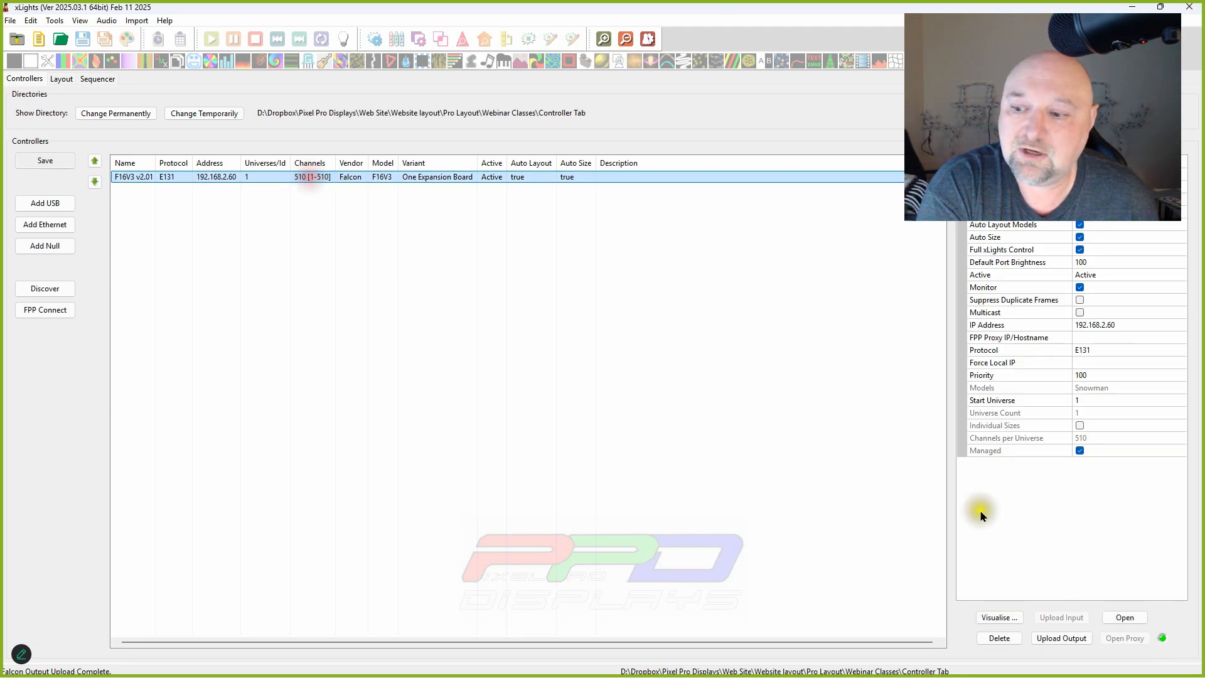